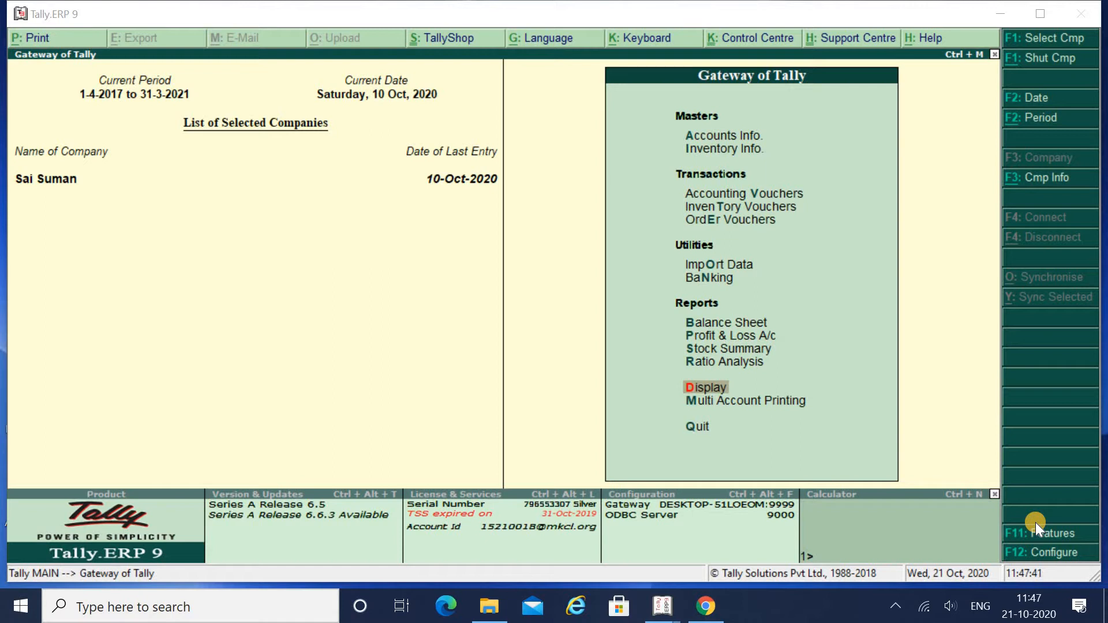
# Display the ledger vouchers report of Kunal Construcion from the account books
pyautogui.press('Up')
pyautogui.press('Up')
pyautogui.press('Up')
pyautogui.press('Down')
pyautogui.press('Down')
pyautogui.press('Down')
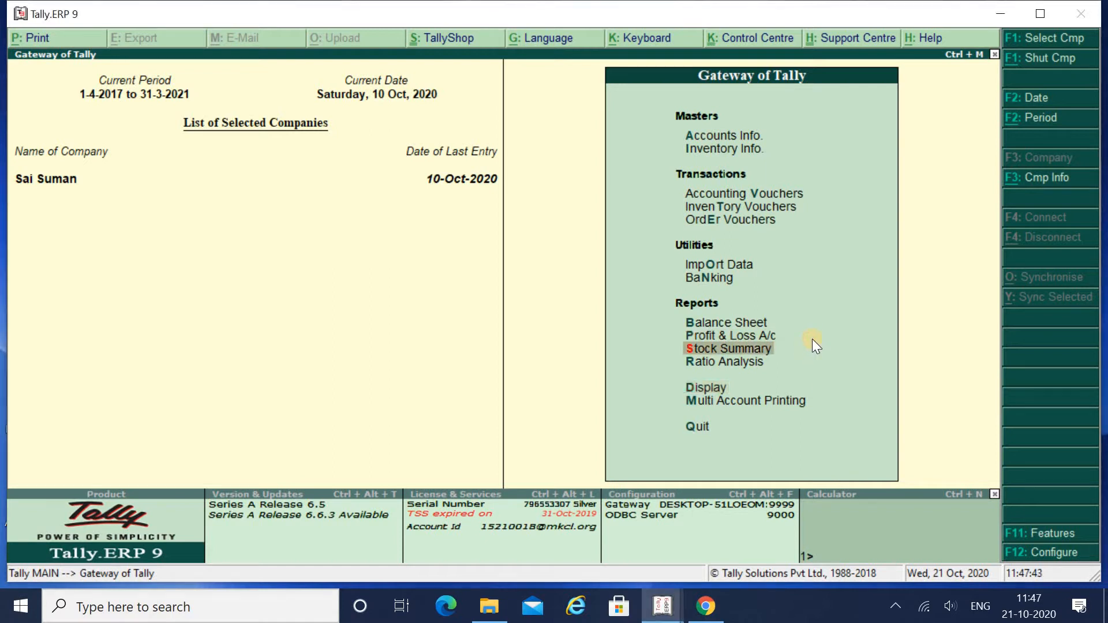
pyautogui.press('Return')
pyautogui.press('Down')
pyautogui.press('Down')
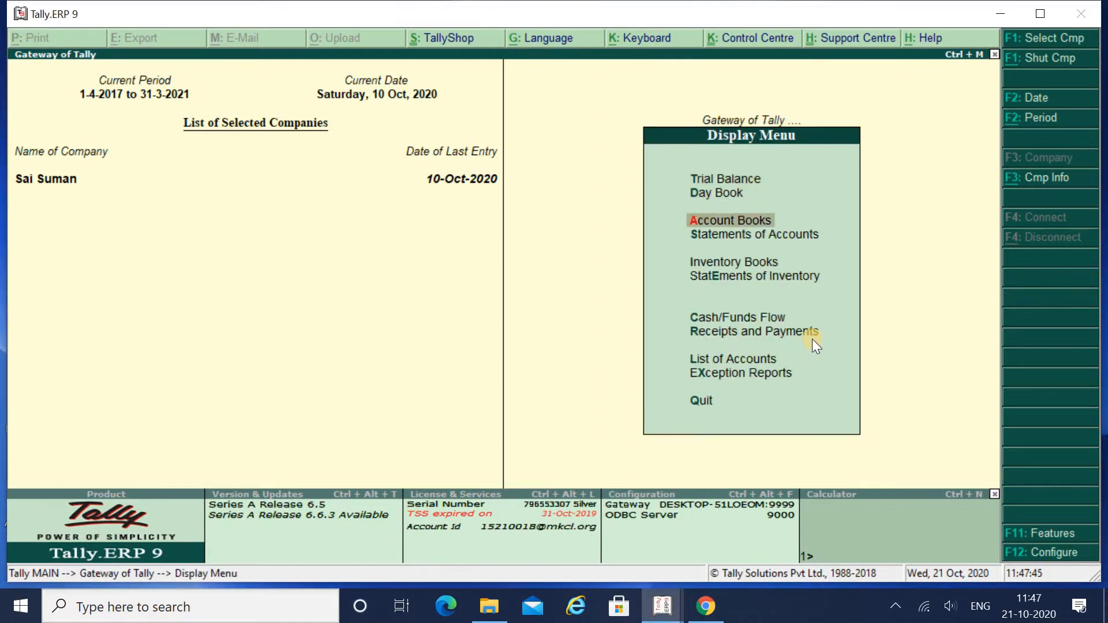
pyautogui.press('Return')
pyautogui.press('Down')
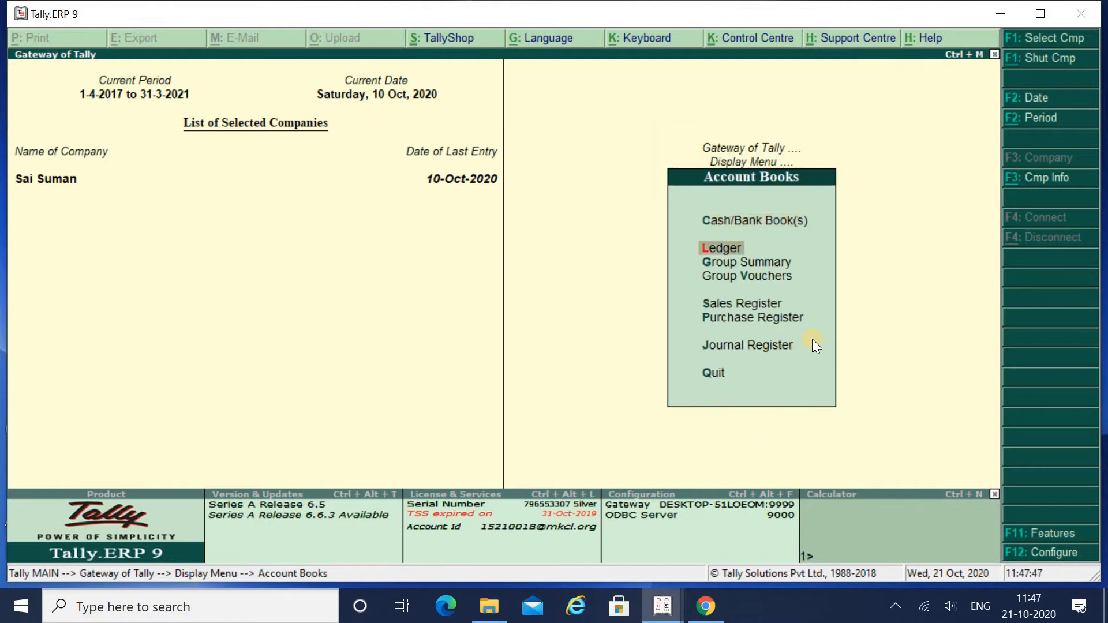
pyautogui.press('Return')
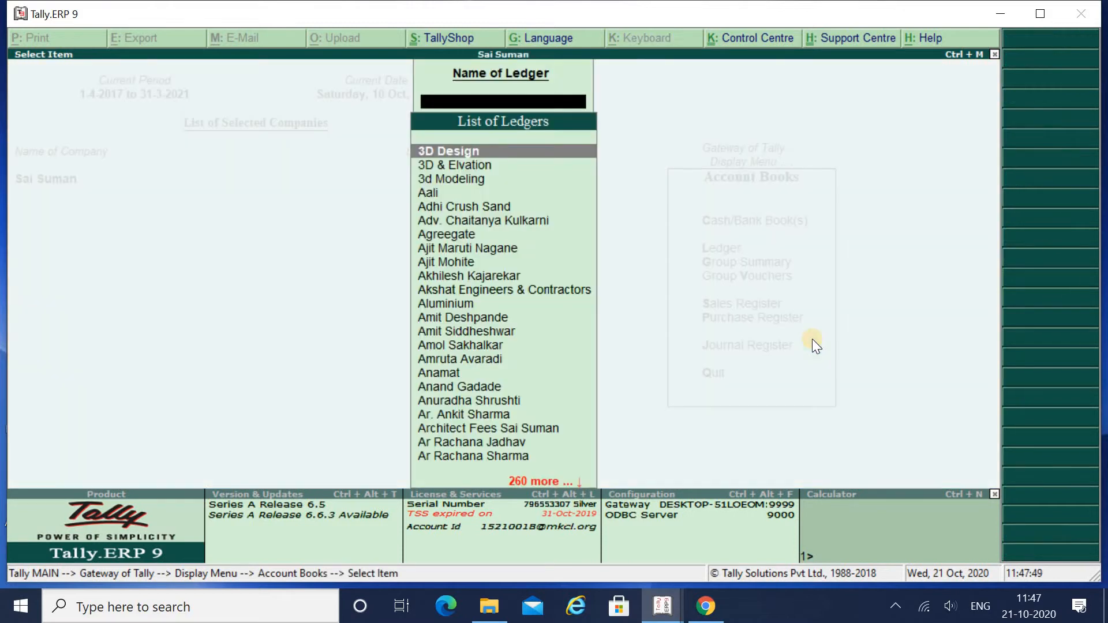
pyautogui.write('Kun')
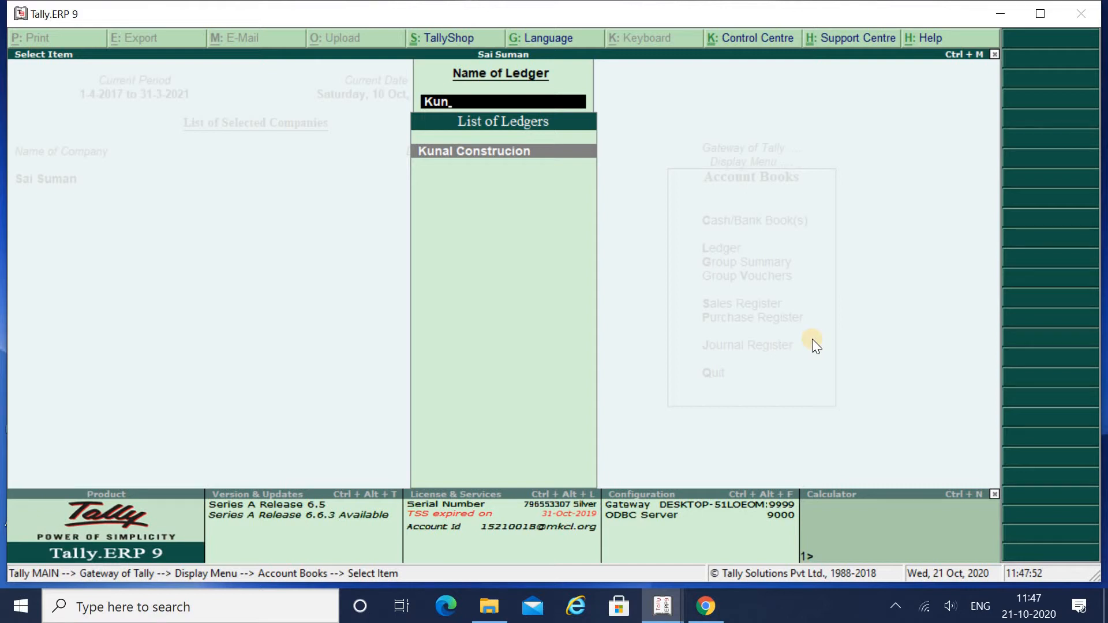
pyautogui.press('Return')
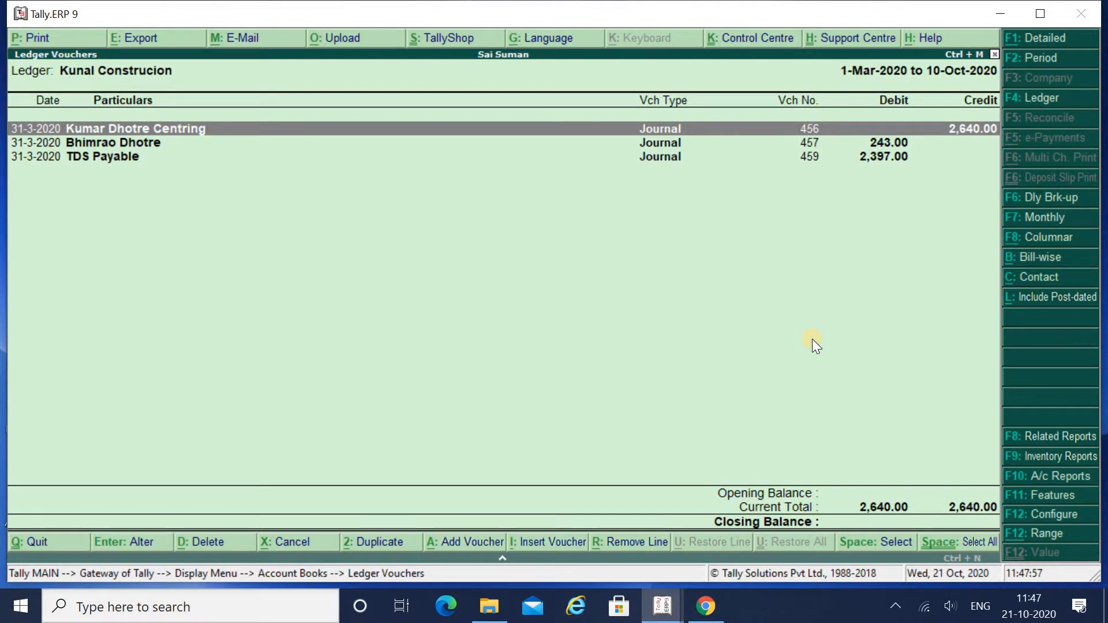
# Change the ledger report's period to run from 1-4-2017 to 31-3-2021
pyautogui.press('F2')
pyautogui.write('1-4-2017')
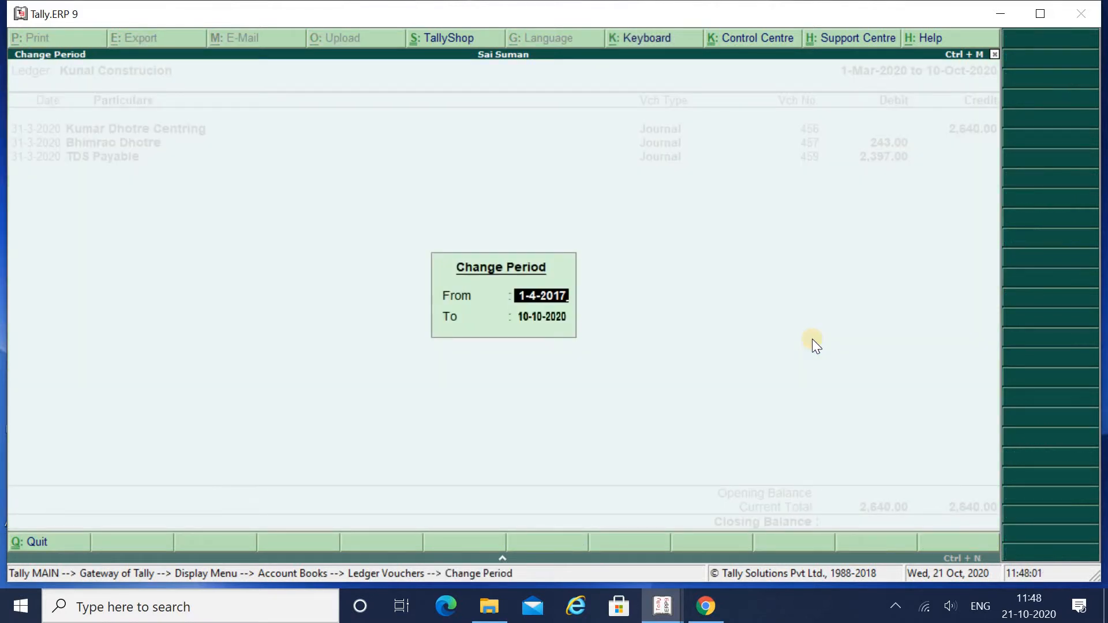
pyautogui.press('Return')
pyautogui.write('31-')
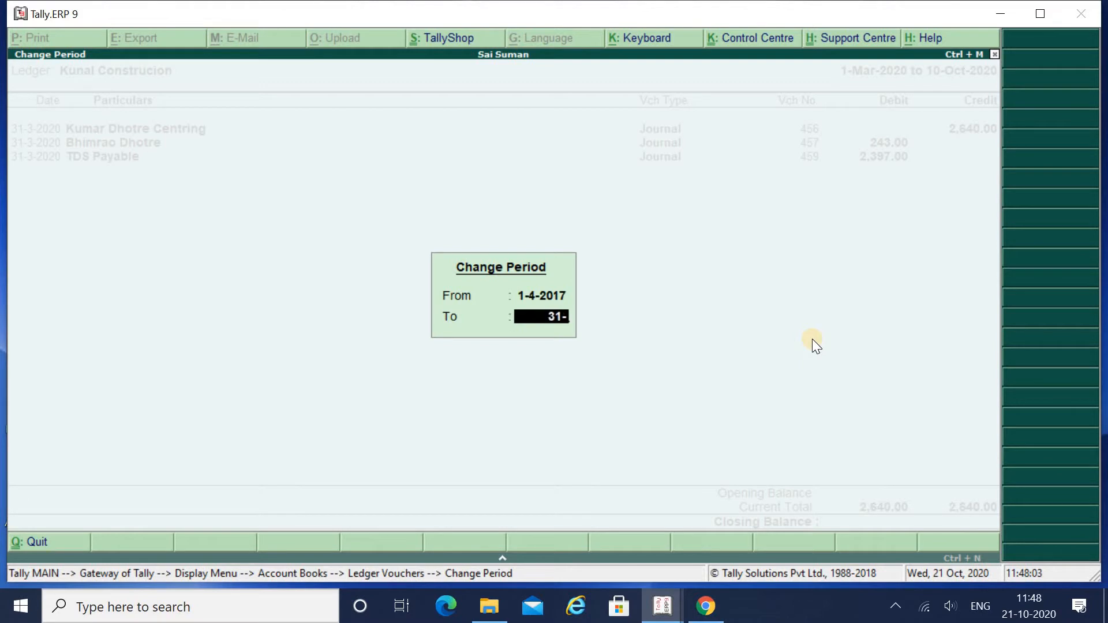
pyautogui.write('3-2021')
pyautogui.press('Return')
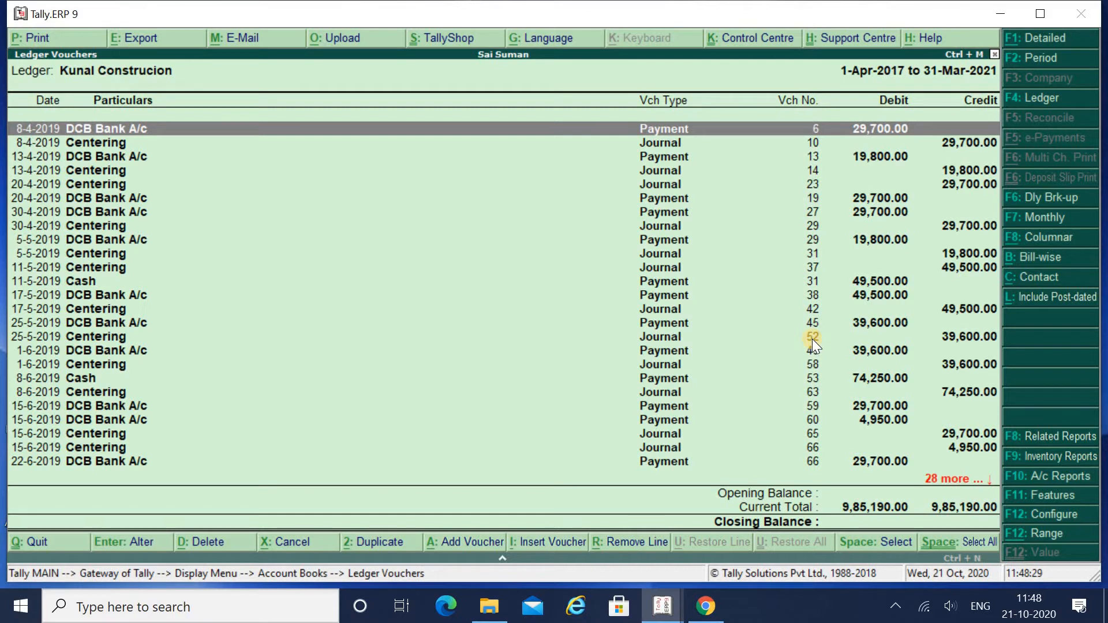
# Look through the first voucher entries of the ledger, comparing the payment and journal rows of April 2019
pyautogui.press('Down')
pyautogui.press('Up')
pyautogui.press('Down')
pyautogui.press('Down')
pyautogui.press('Down')
pyautogui.press('Down')
pyautogui.press('Down')
pyautogui.press('Up')
pyautogui.press('Up')
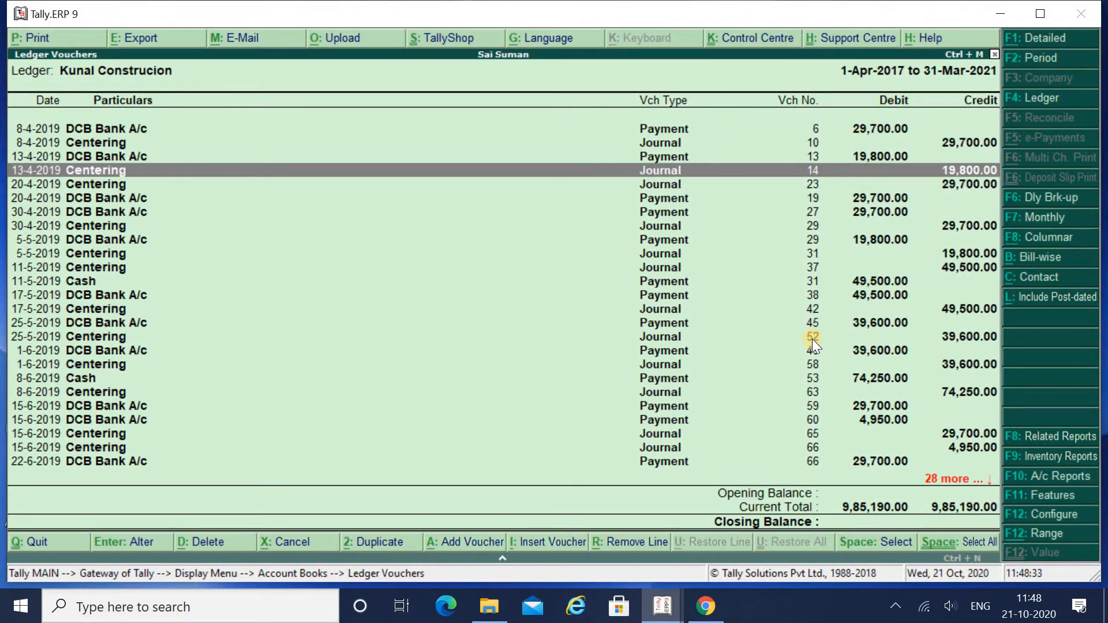
pyautogui.press('Down')
pyautogui.press('Down')
pyautogui.press('Up')
pyautogui.press('Up')
# Start the columnar view of the ledger, showing voucher type and number but not address, reference number, tax registration numbers, PAN or CST number
pyautogui.click(1049, 241)
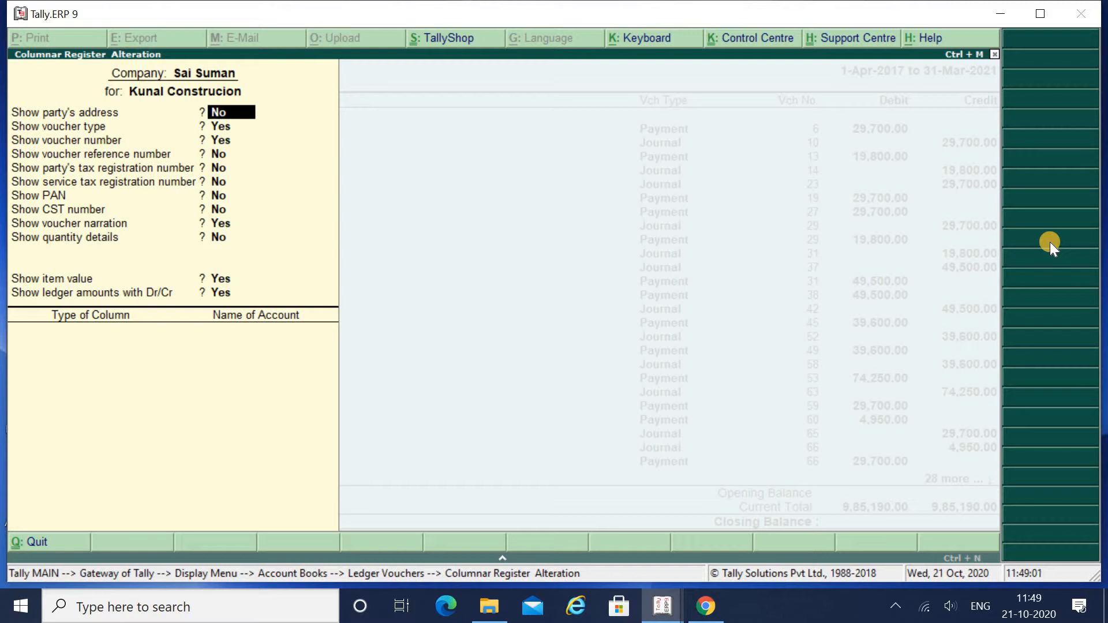
pyautogui.press('Return')
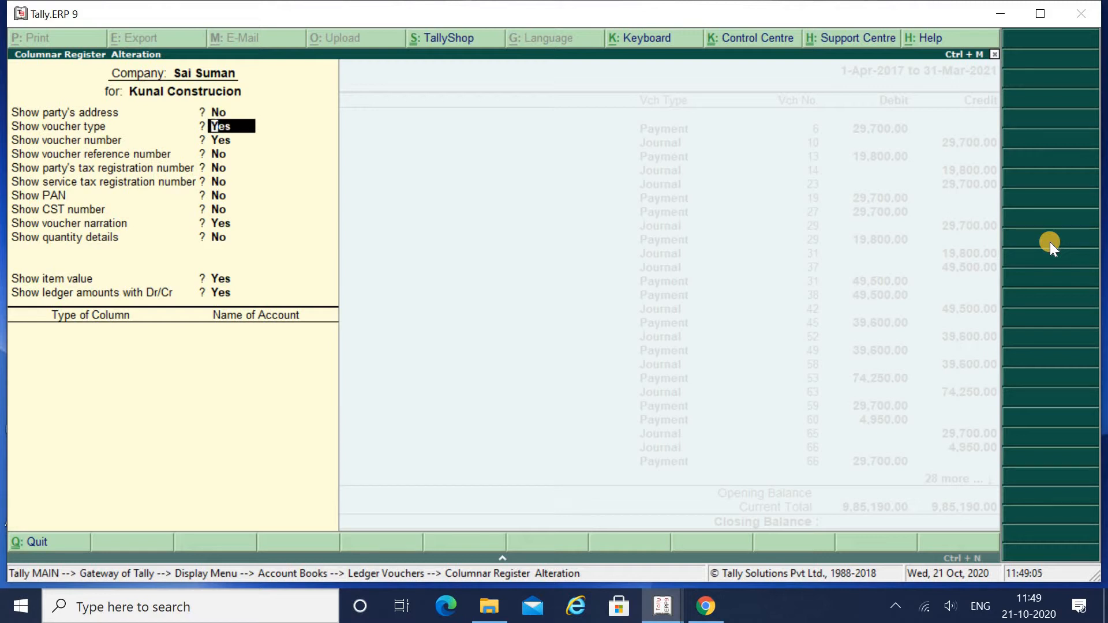
pyautogui.press('Return')
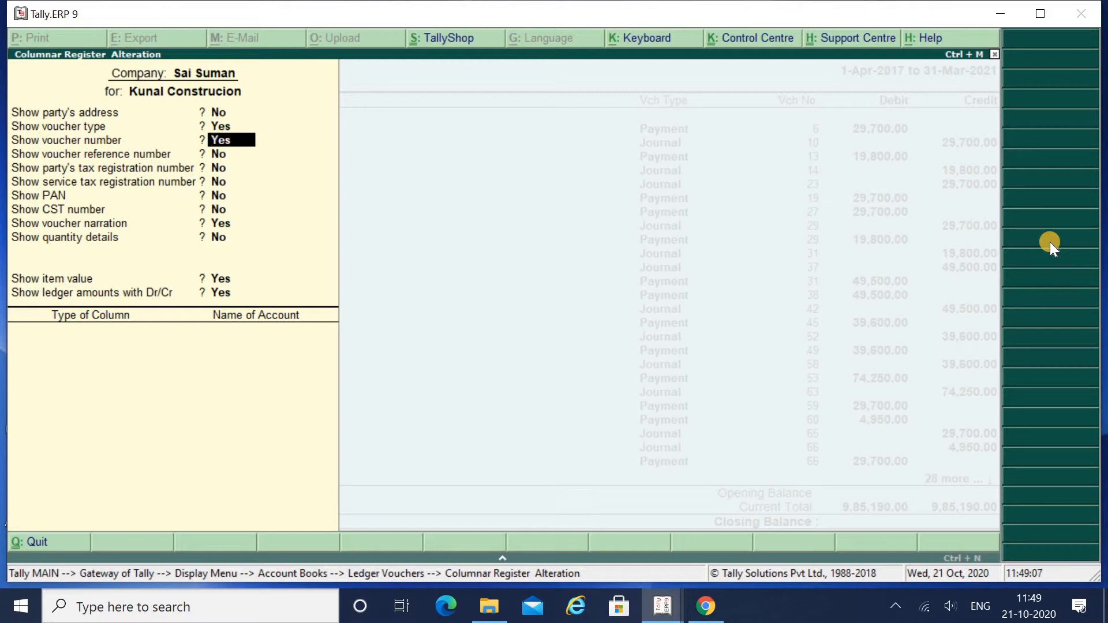
pyautogui.press('Return')
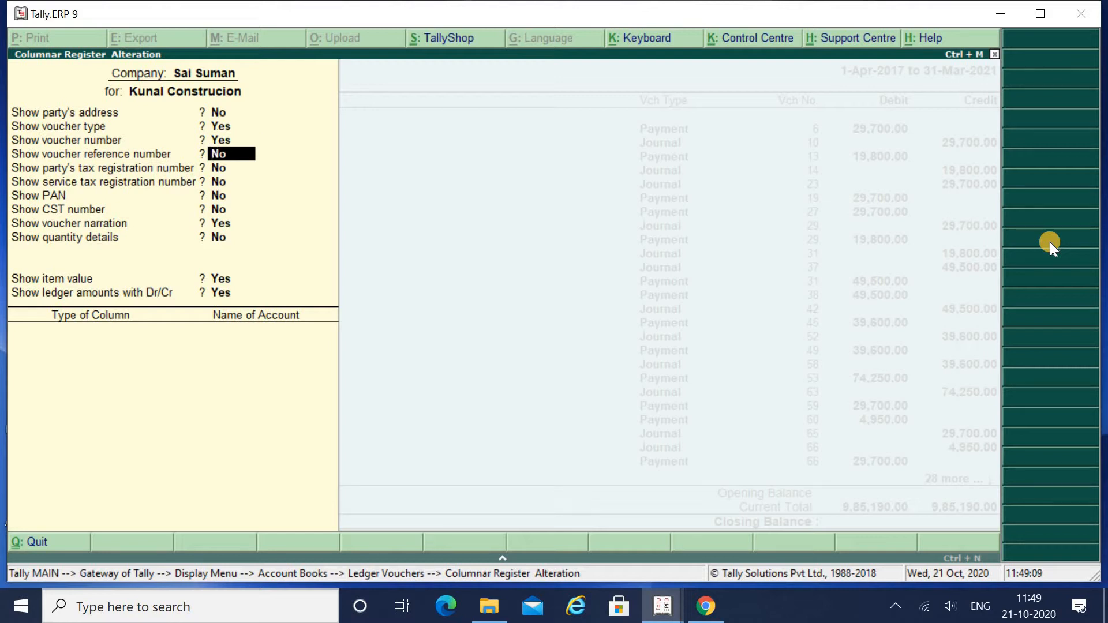
pyautogui.press('Return')
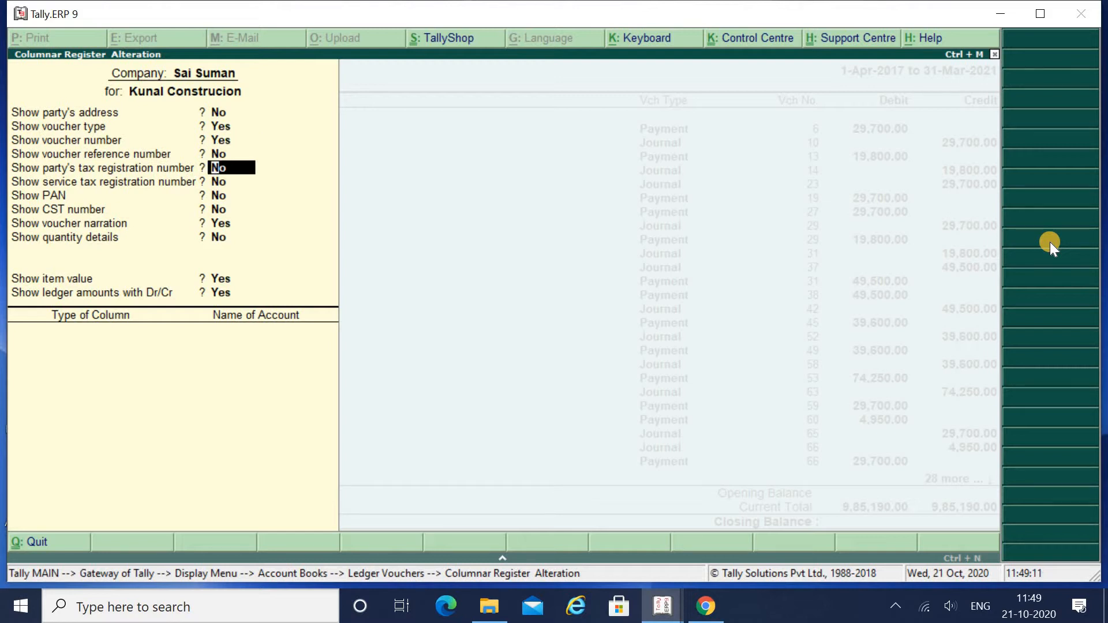
pyautogui.press('Return')
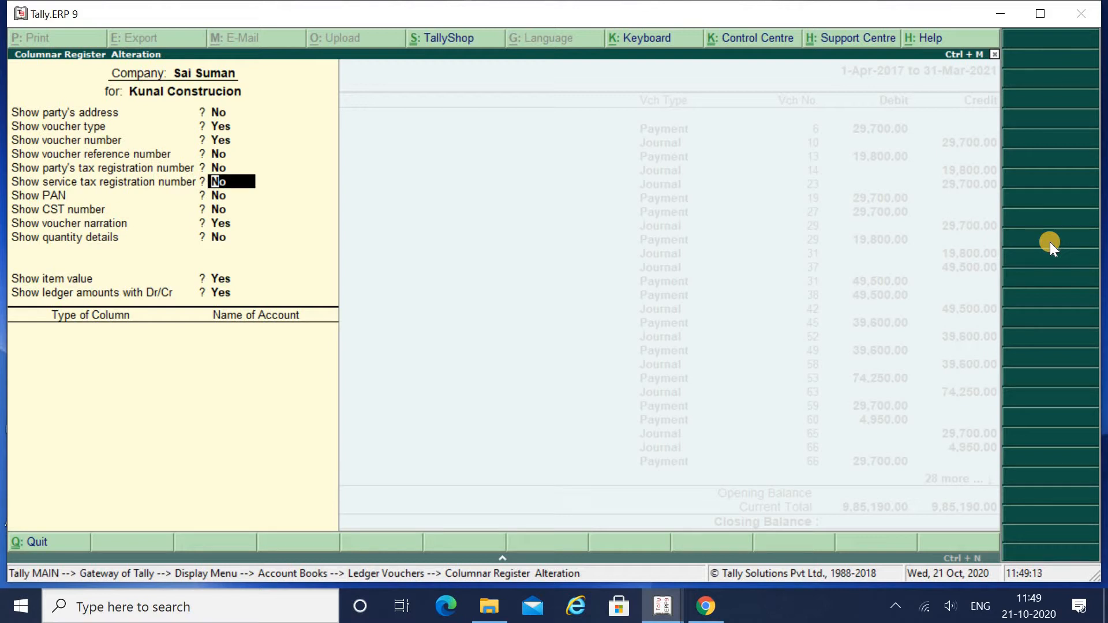
pyautogui.press('Return')
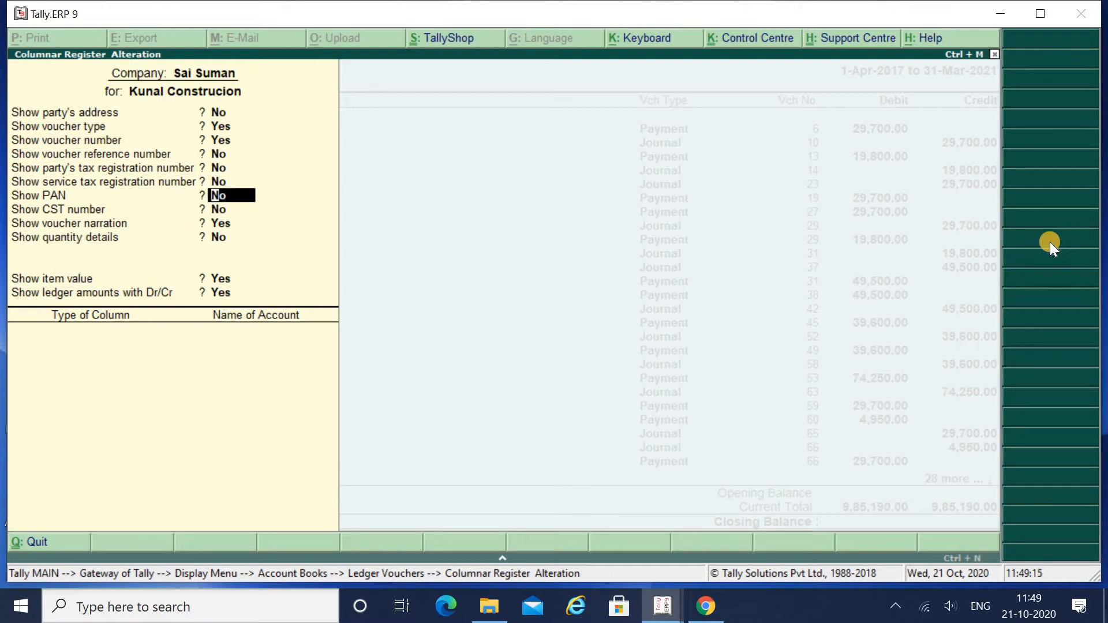
pyautogui.press('Return')
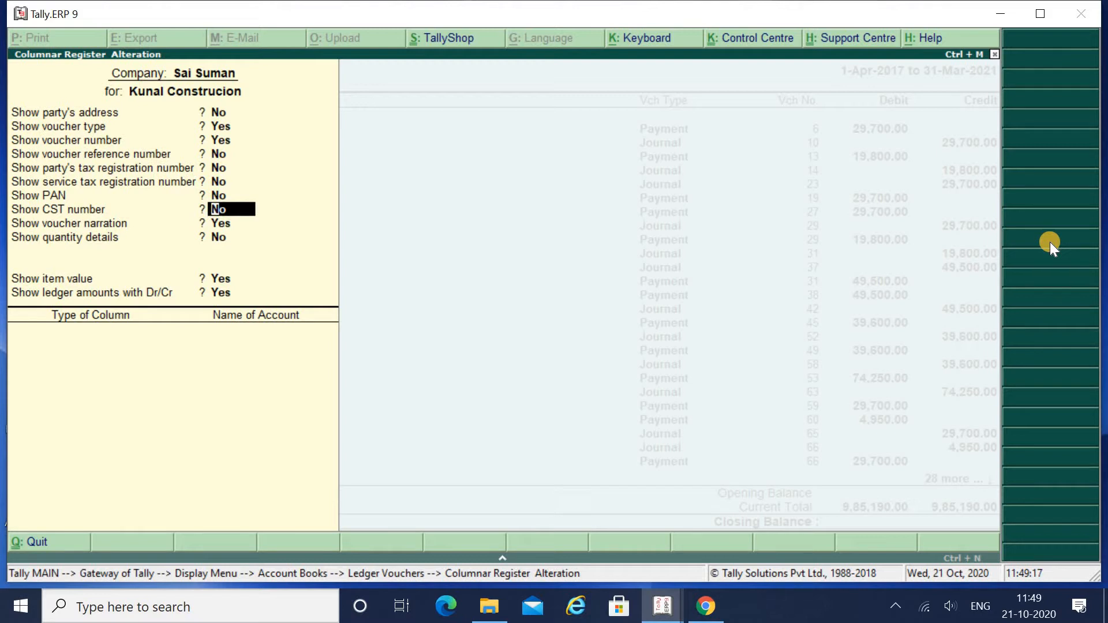
pyautogui.press('Return')
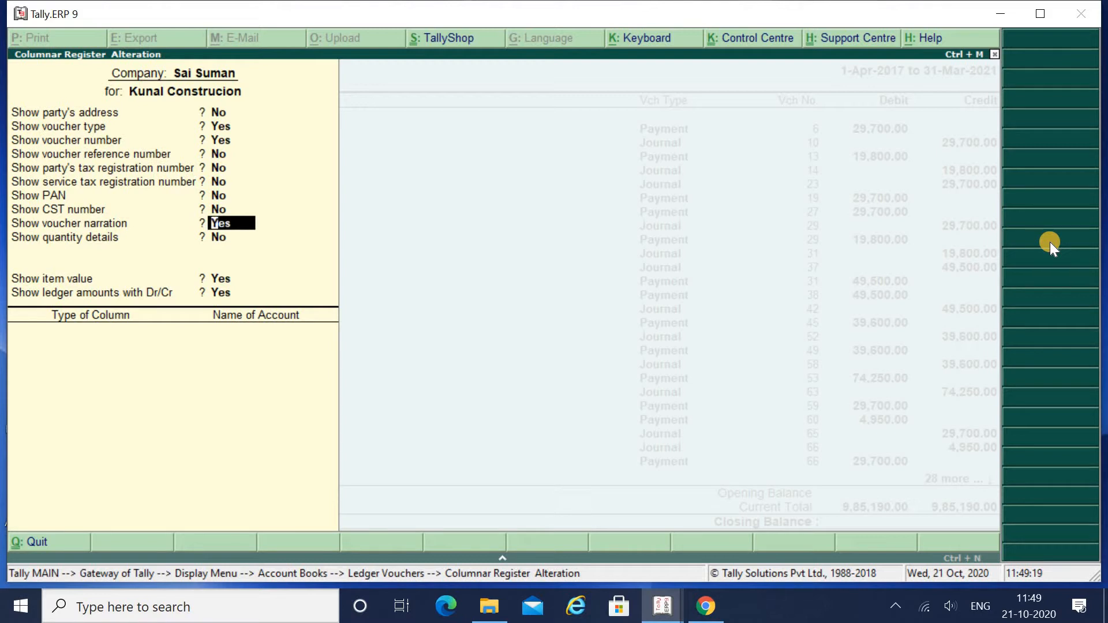
# Show voucher narration and Dr/Cr ledger amounts, hide quantity details and item value, and accept the columnar register without extra columns
pyautogui.write('y')
pyautogui.press('Return')
pyautogui.write('n')
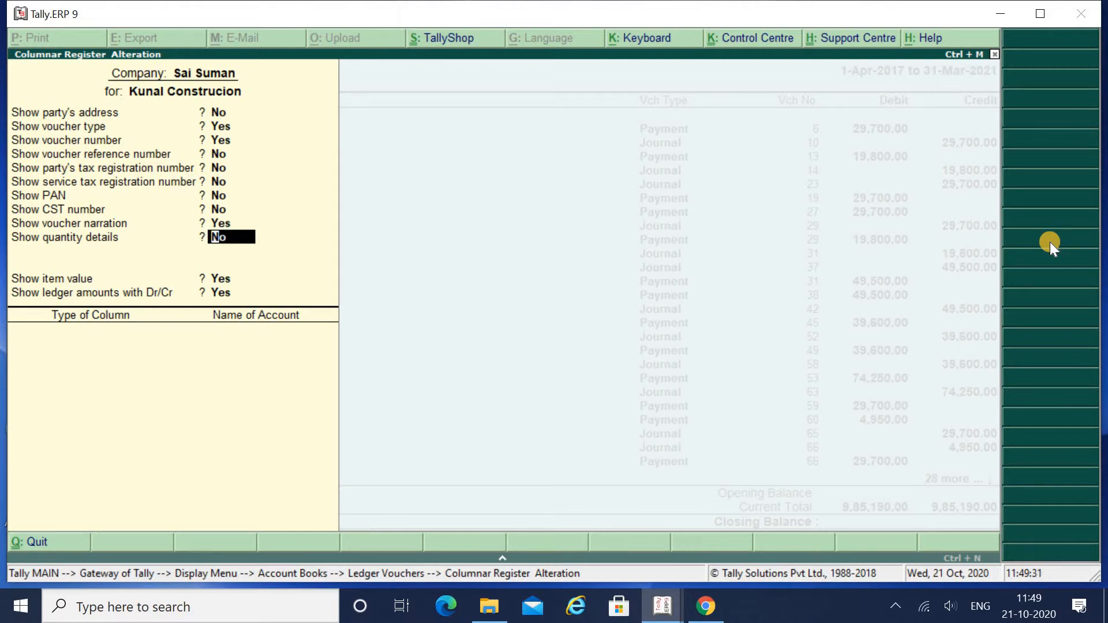
pyautogui.press('Return')
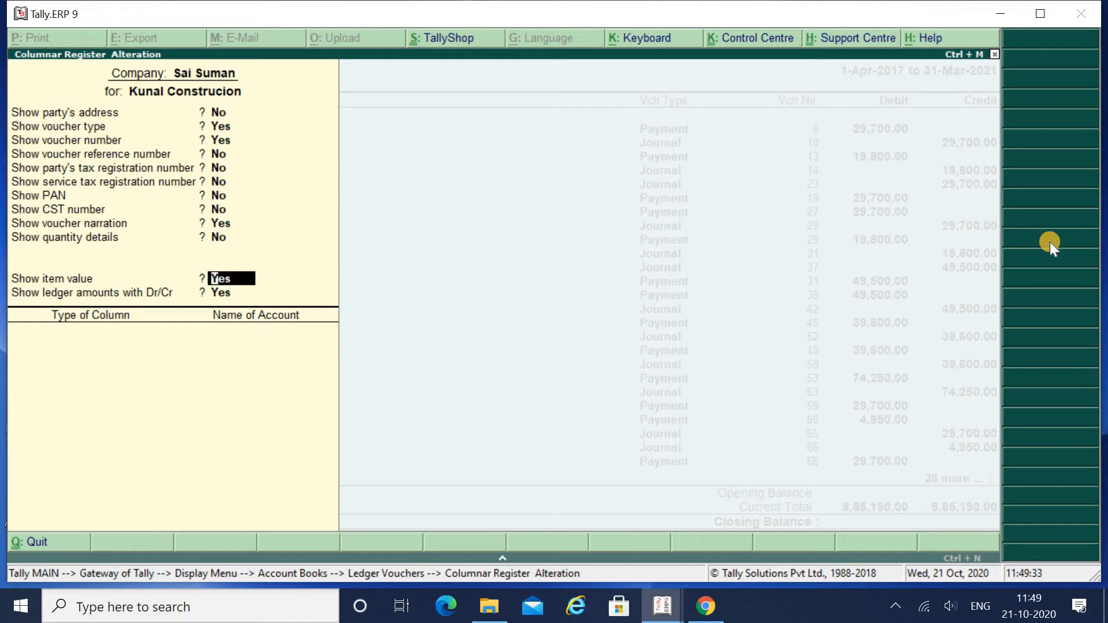
pyautogui.write('n')
pyautogui.press('Return')
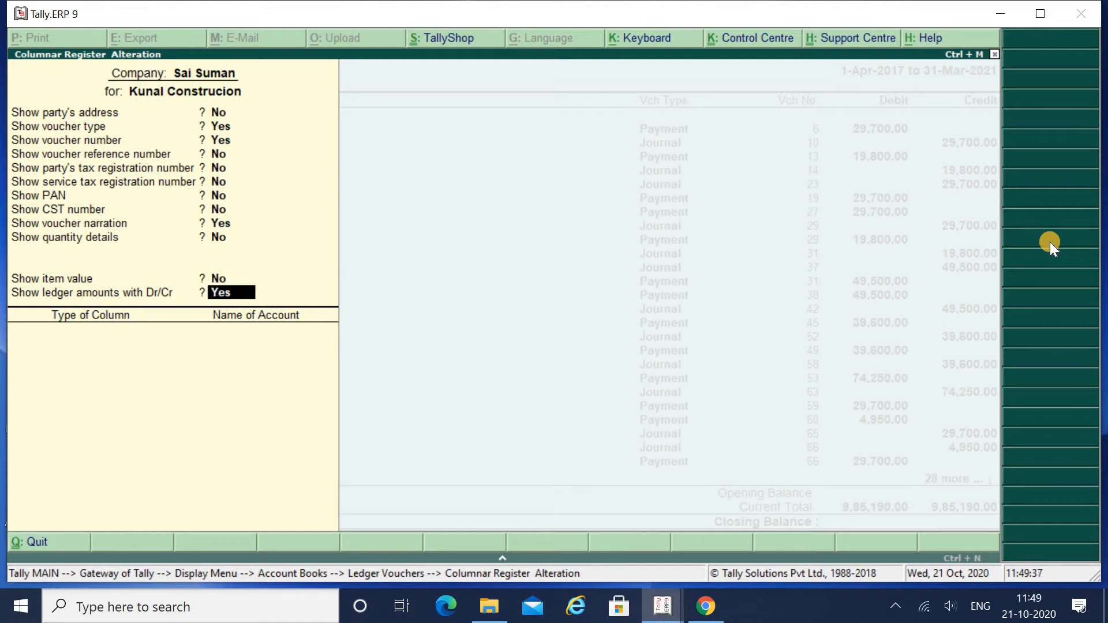
pyautogui.press('Return')
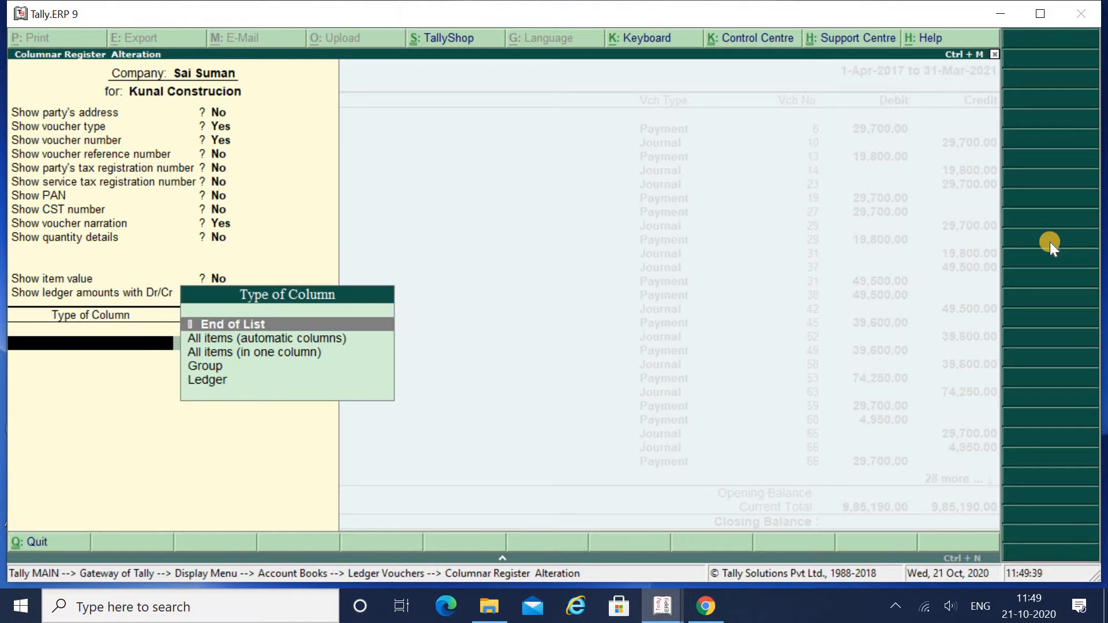
pyautogui.press('Return')
pyautogui.click(1050, 242)
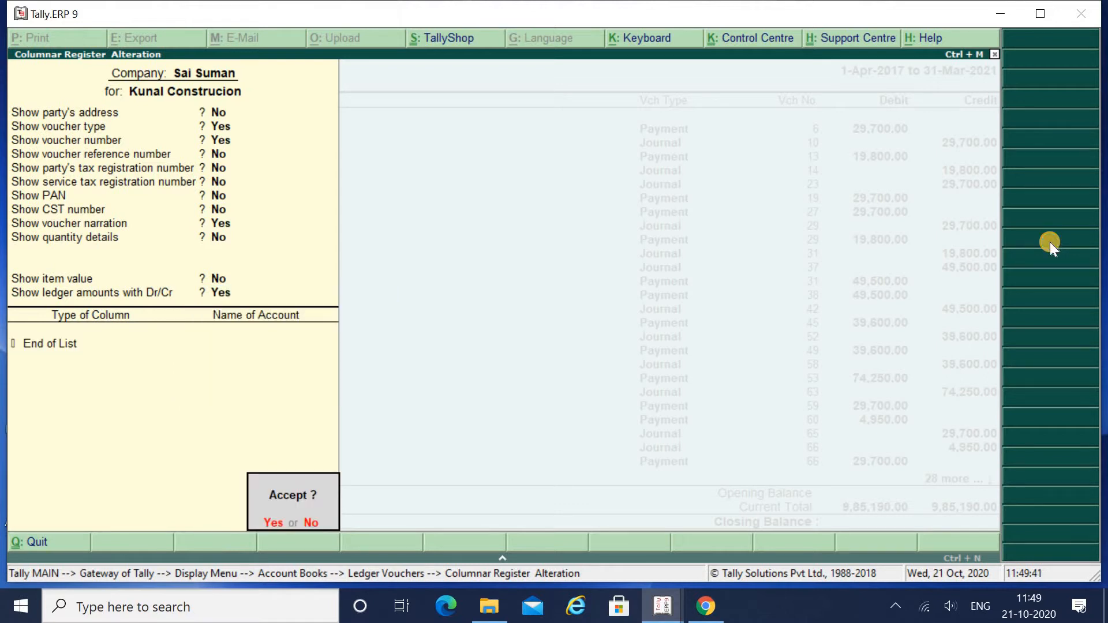
pyautogui.press('Return')
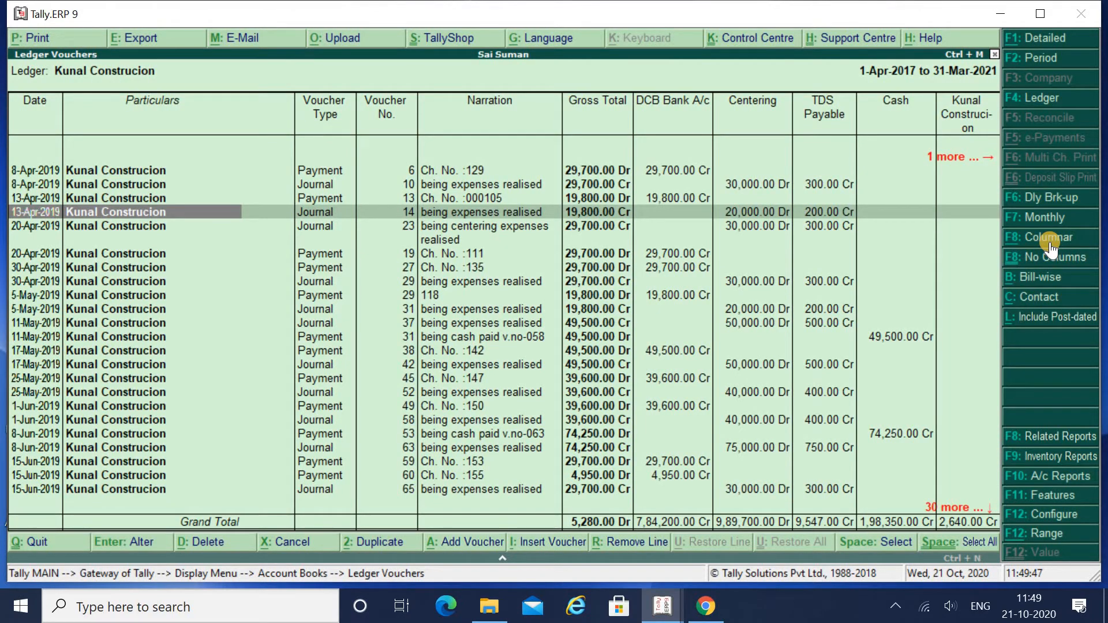
# Examine the columns of the first voucher row, from voucher type and narration to the DCB Bank A/c amount
pyautogui.press('Up')
pyautogui.press('Up')
pyautogui.press('Up')
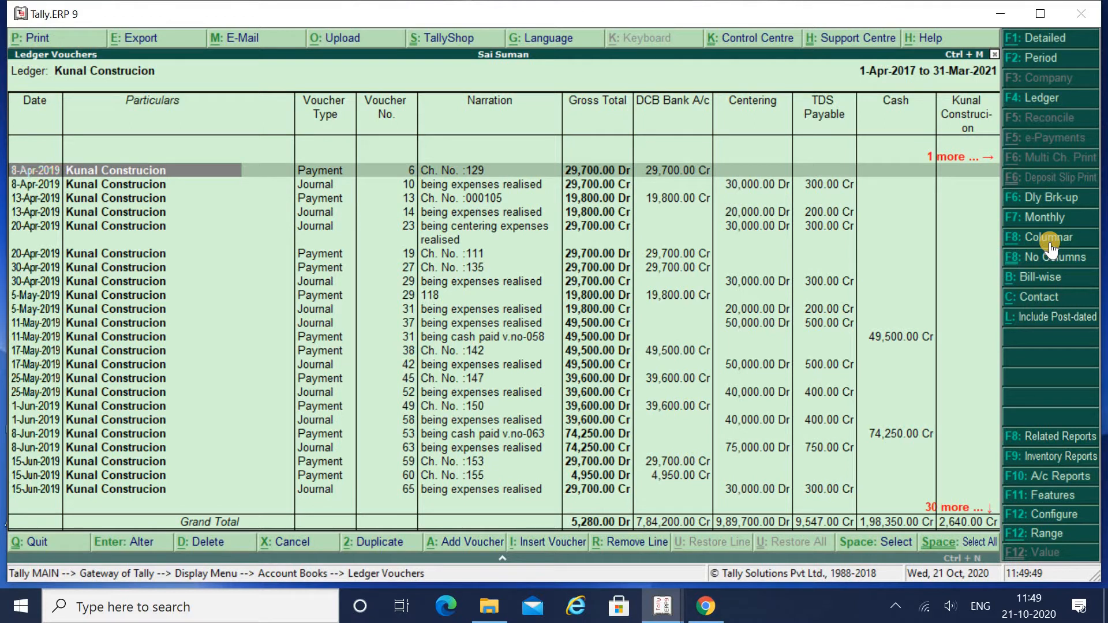
pyautogui.press('Right')
pyautogui.press('Right')
pyautogui.press('Right')
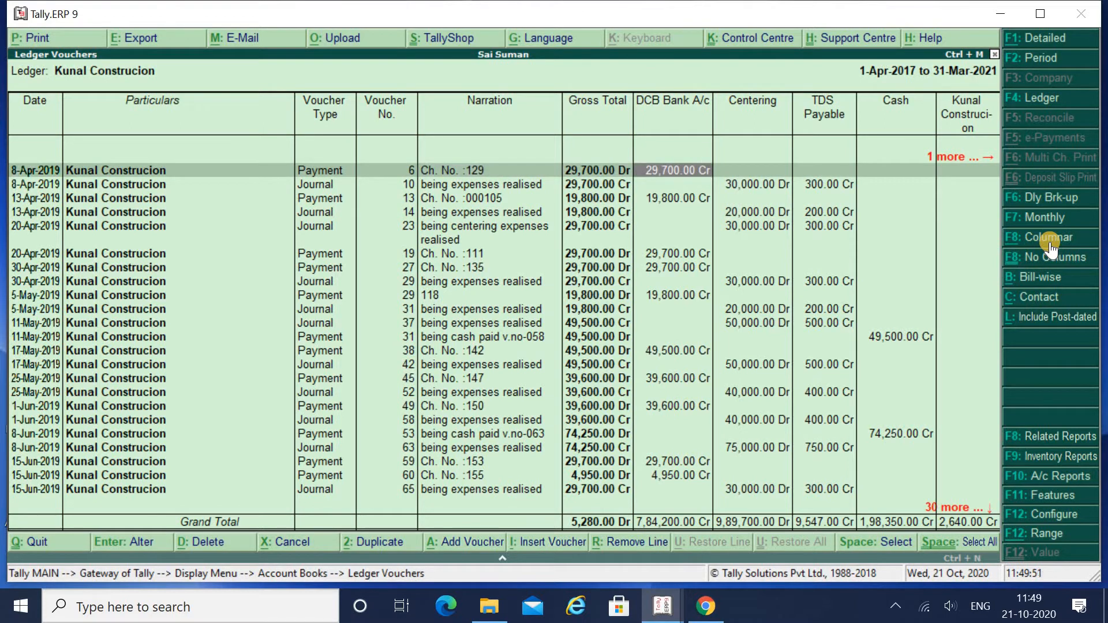
pyautogui.press('Left')
pyautogui.press('Left')
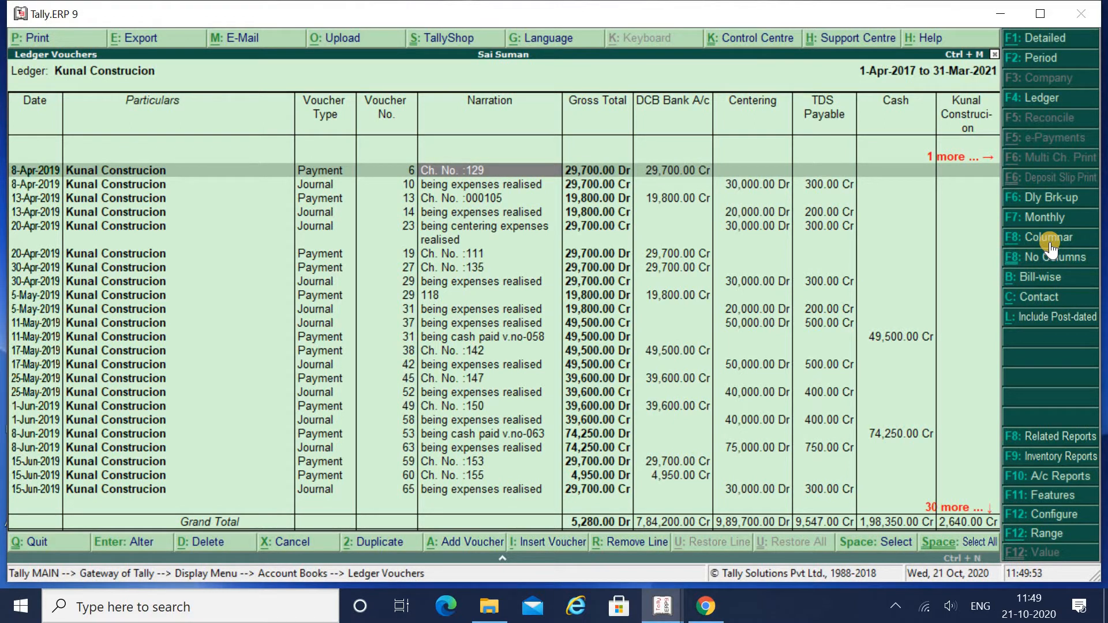
pyautogui.press('Left')
pyautogui.press('Left')
pyautogui.press('Left')
pyautogui.press('Right')
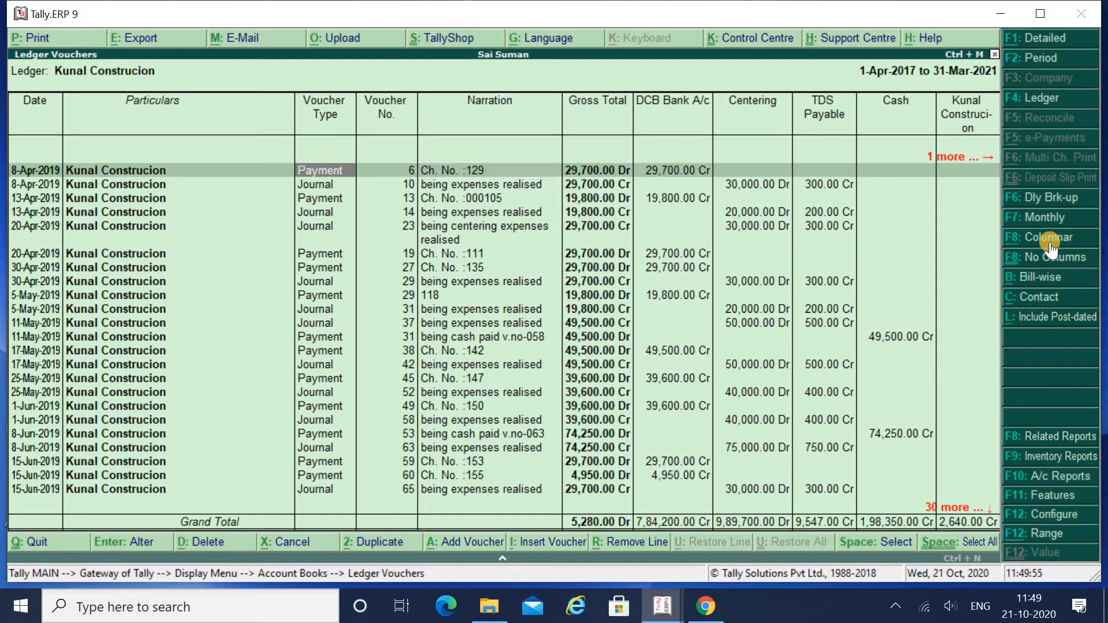
pyautogui.press('Right')
pyautogui.press('Right')
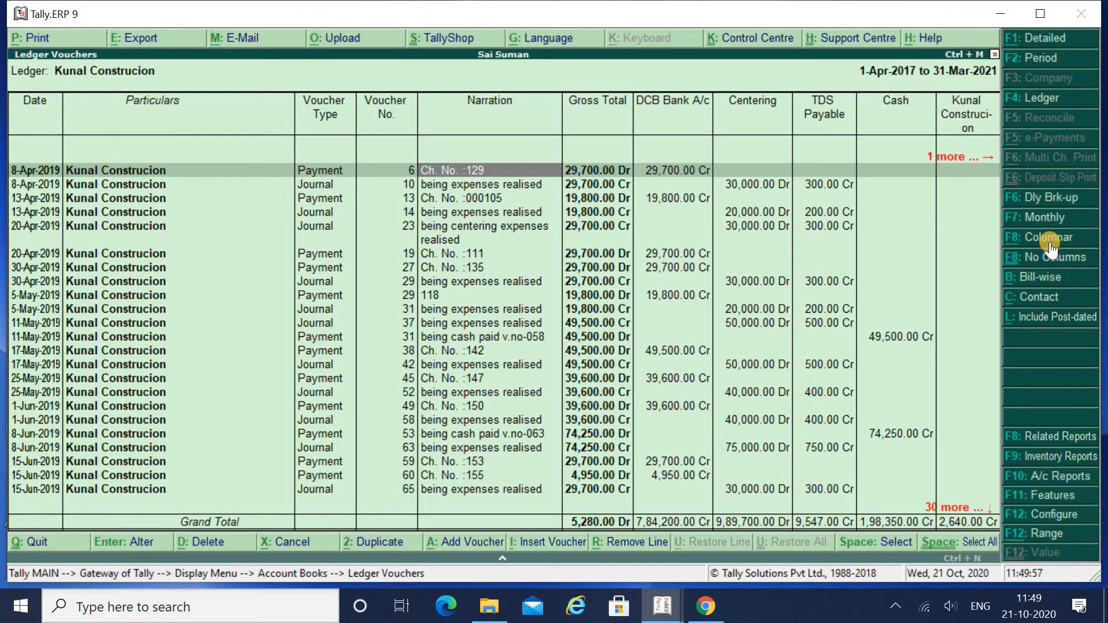
# Read down the narration column of the April and May 2019 vouchers to check their cheque and payment details
pyautogui.press('Down')
pyautogui.press('Down')
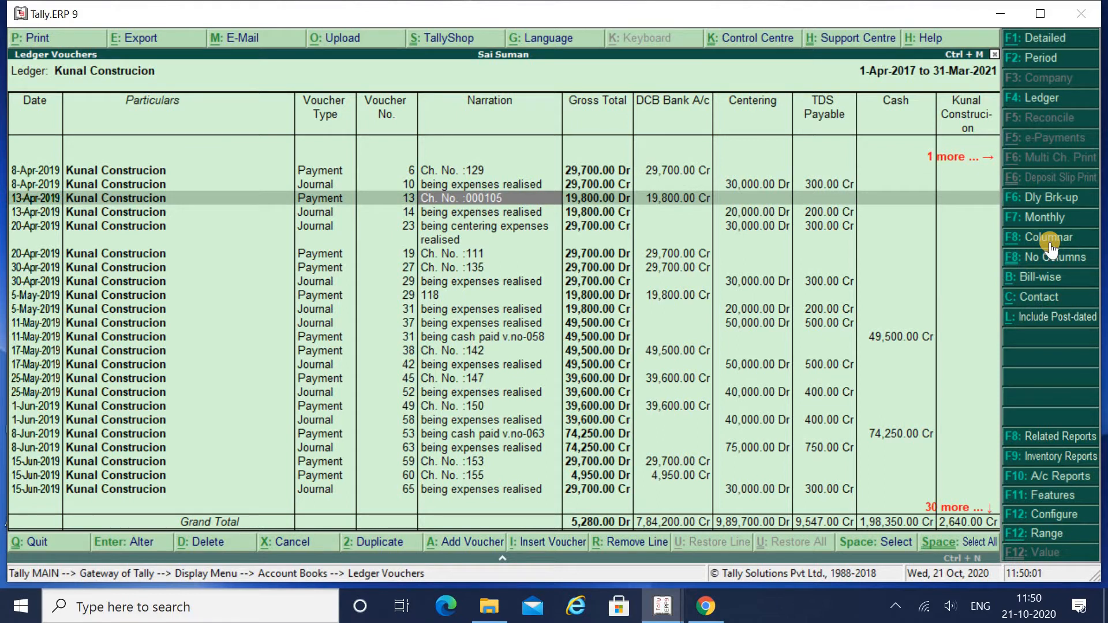
pyautogui.press('Down')
pyautogui.press('Down')
pyautogui.press('Down')
pyautogui.press('Down')
pyautogui.press('Down')
pyautogui.press('Down')
pyautogui.press('Down')
pyautogui.press('Down')
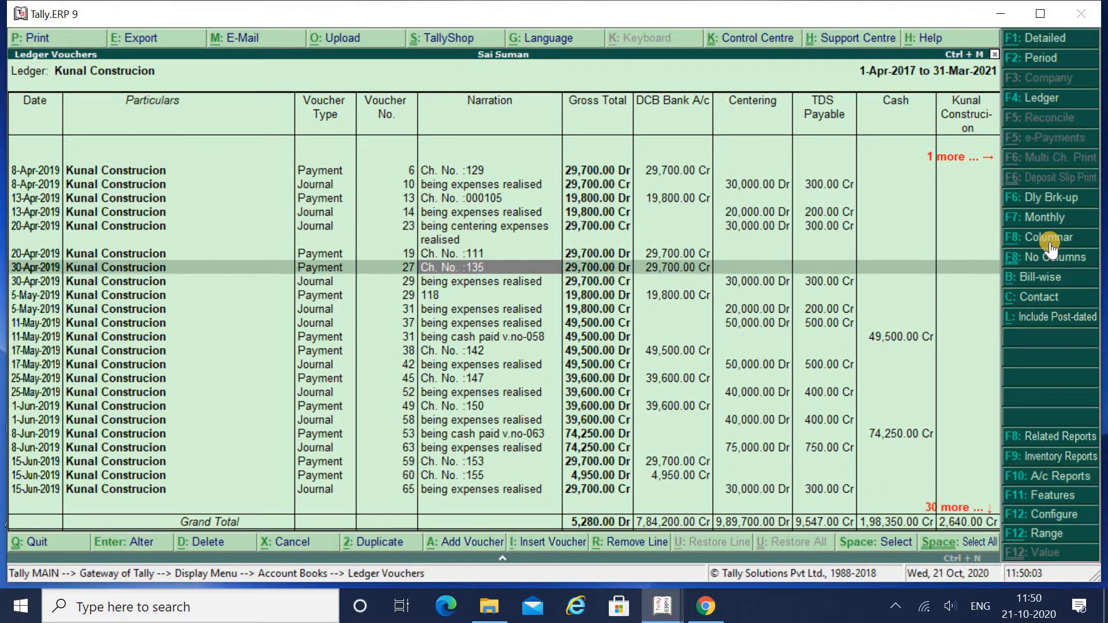
pyautogui.press('Down')
pyautogui.press('Down')
pyautogui.press('Down')
pyautogui.press('Down')
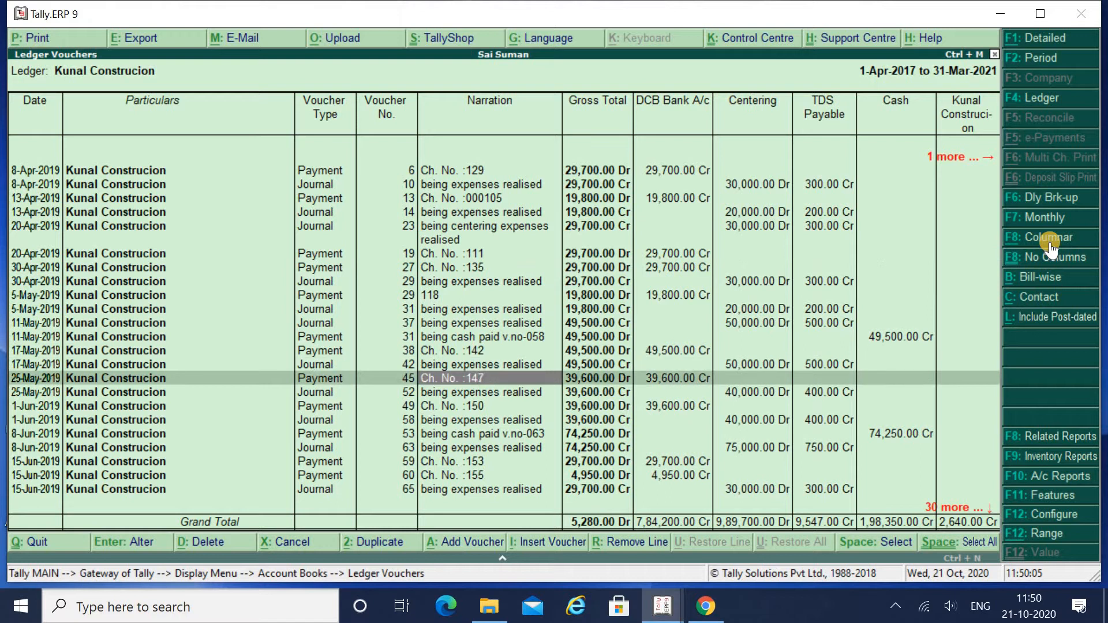
pyautogui.press('Up')
pyautogui.press('Up')
pyautogui.press('Up')
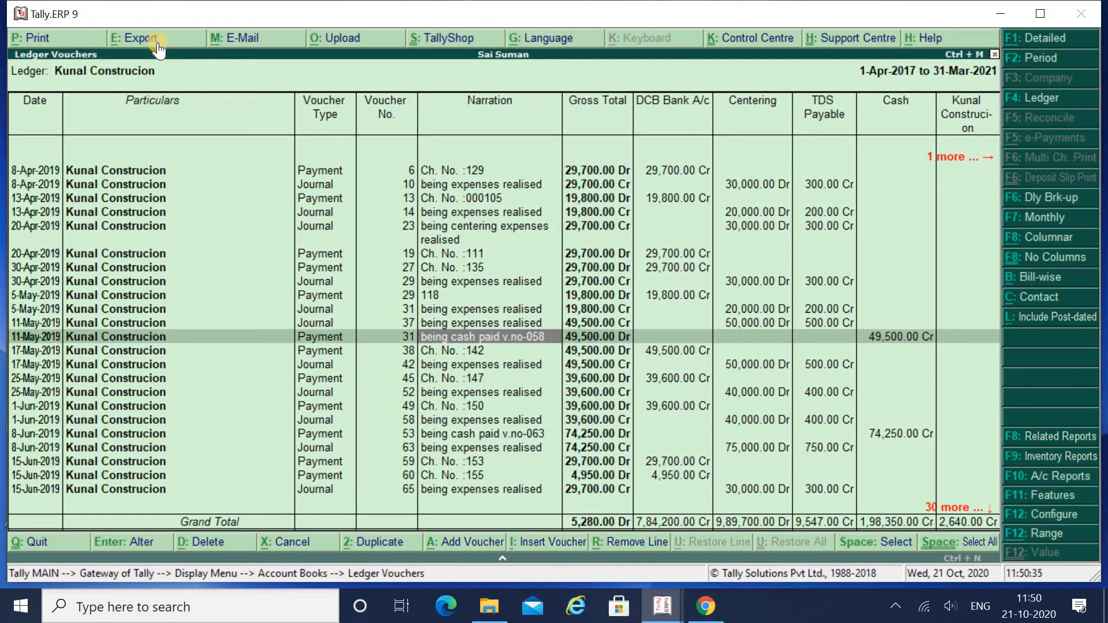
# Examine the 11-May-2019 cash payment row across its columns, from narration through the amounts and back to the date
pyautogui.press('Right')
pyautogui.press('Right')
pyautogui.press('Right')
pyautogui.press('Right')
pyautogui.press('Right')
pyautogui.press('Right')
pyautogui.press('Right')
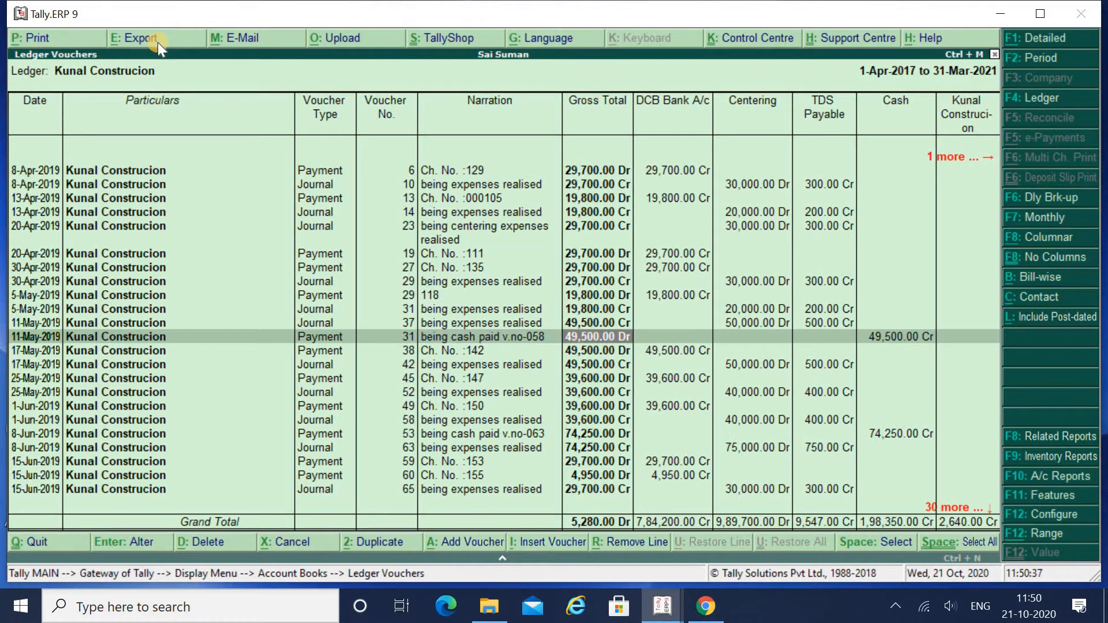
pyautogui.press('Left')
pyautogui.press('Left')
pyautogui.press('Left')
pyautogui.press('Left')
pyautogui.press('Left')
pyautogui.press('Left')
pyautogui.press('Left')
pyautogui.press('Left')
pyautogui.press('Left')
pyautogui.press('Left')
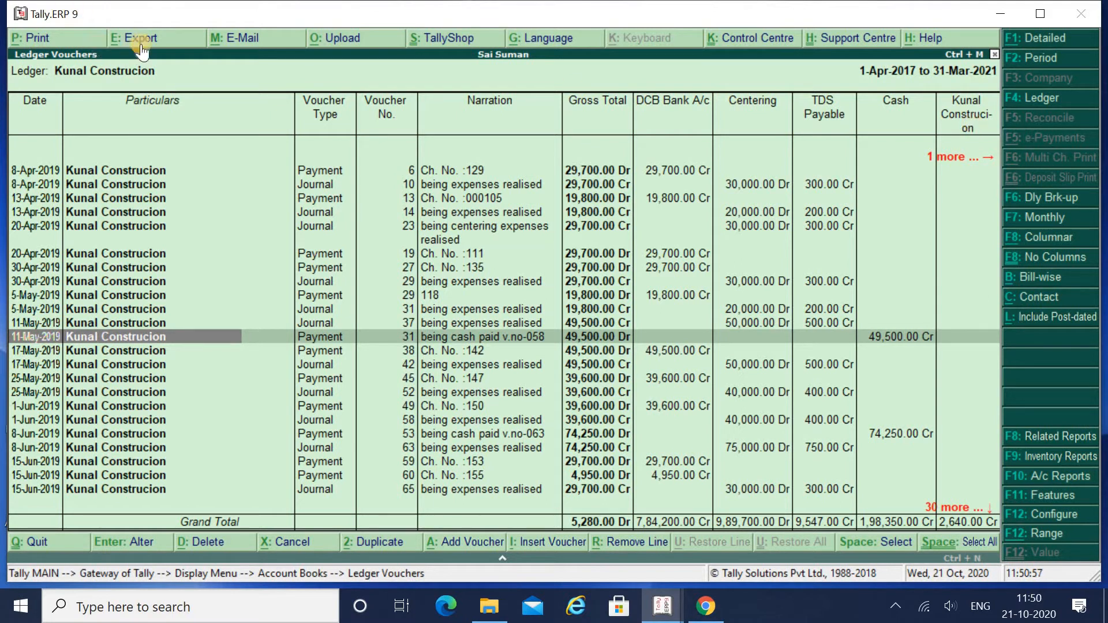
# Start exporting the ledger as an Excel spreadsheet to C:\Program Files\Tally\Tally.ERP9 with the output file name Kunal Construction
pyautogui.click(141, 40)
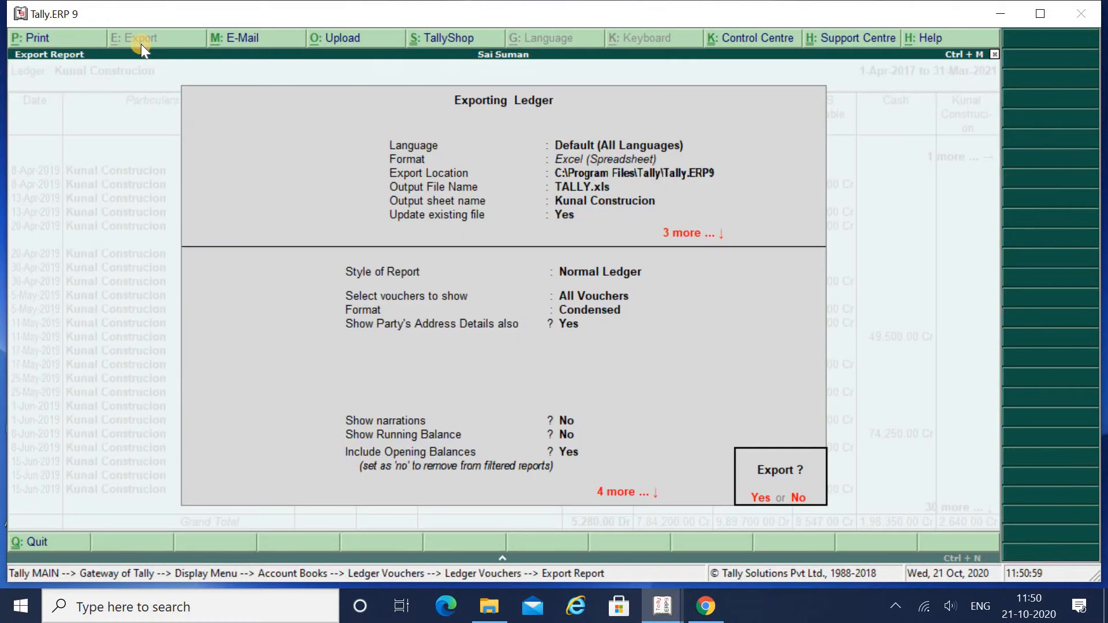
pyautogui.press('BackSpace')
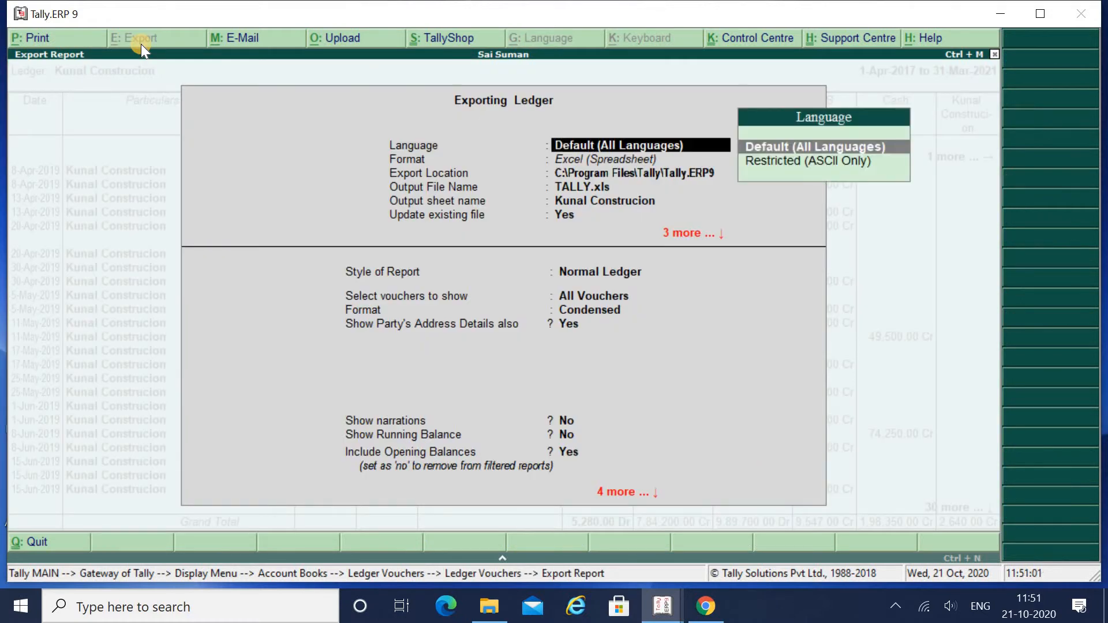
pyautogui.press('Return')
pyautogui.press('Return')
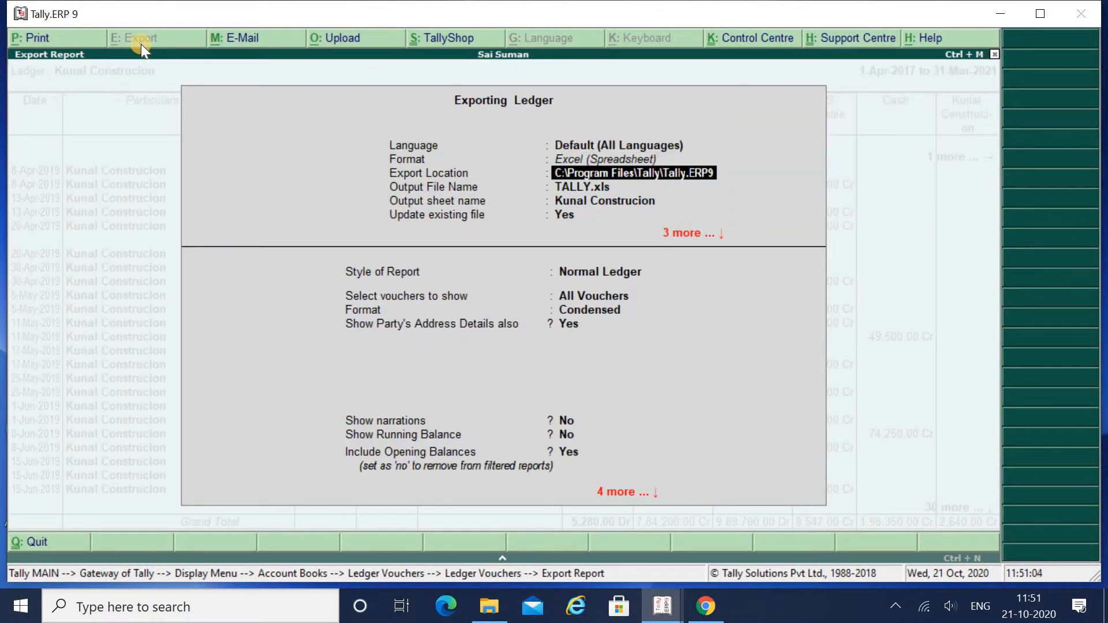
pyautogui.press('Return')
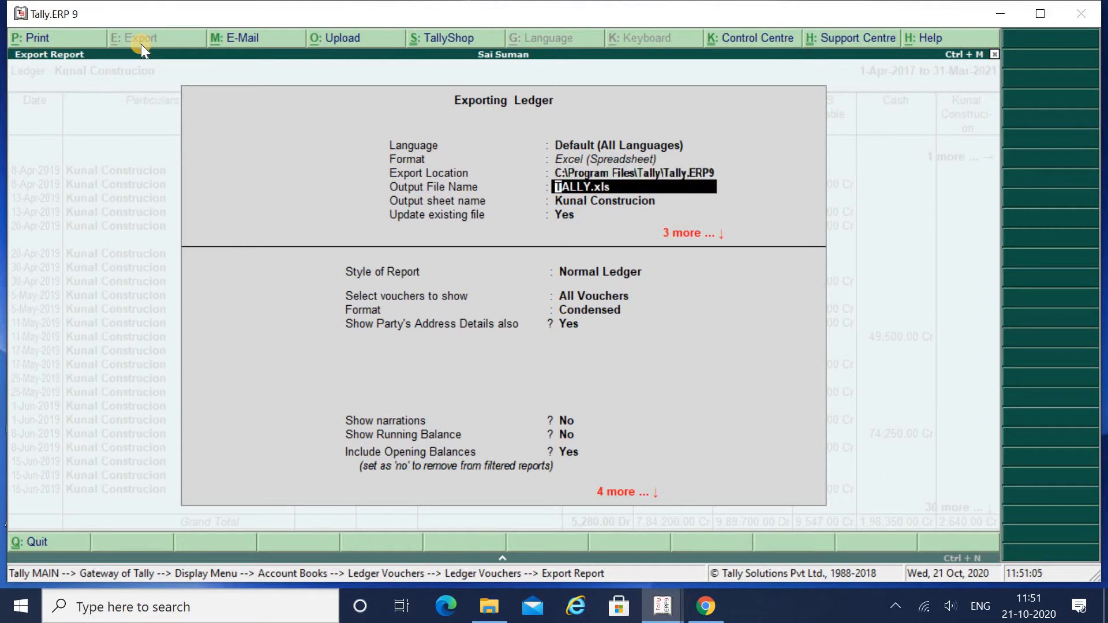
pyautogui.write('Kunal')
pyautogui.write('S')
pyautogui.press('BackSpace')
pyautogui.write('Construction')
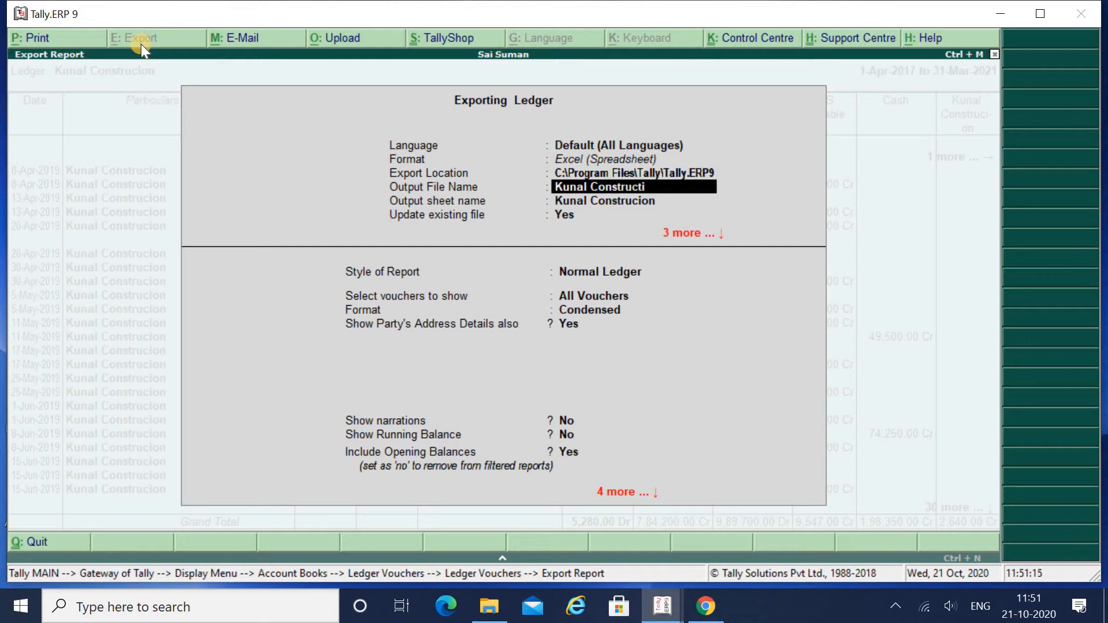
# Accept the Kunal Construcion sheet name, updating of the existing file, all vouchers and condensed format, and run the export
pyautogui.press('Return')
pyautogui.press('Return')
pyautogui.press('Return')
pyautogui.press('Return')
pyautogui.press('Return')
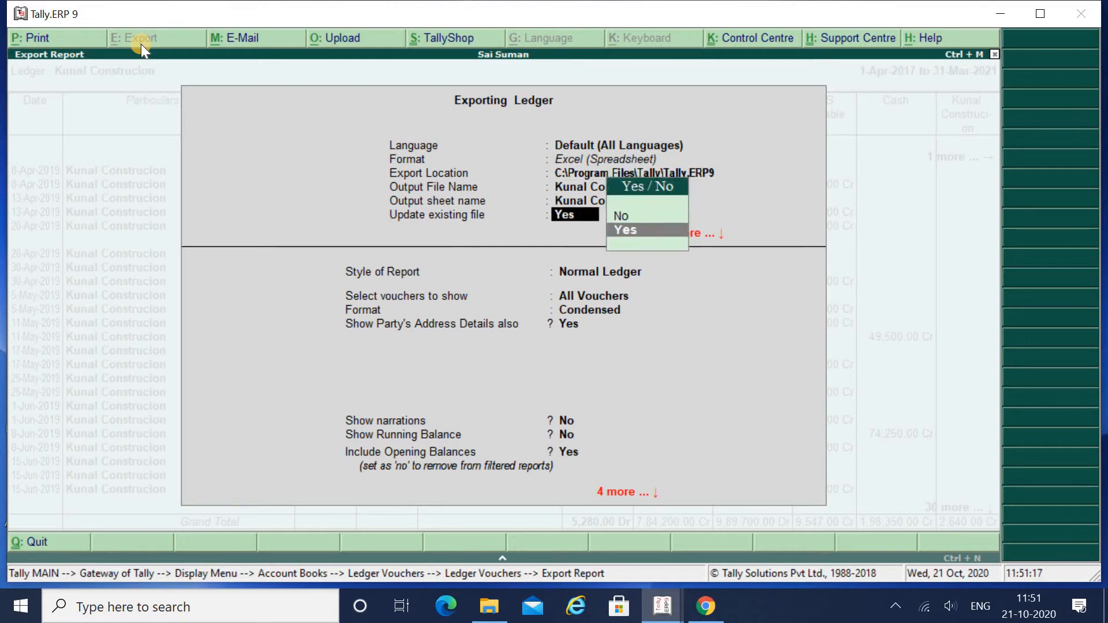
pyautogui.press('Return')
pyautogui.press('Return')
pyautogui.press('Return')
pyautogui.press('Return')
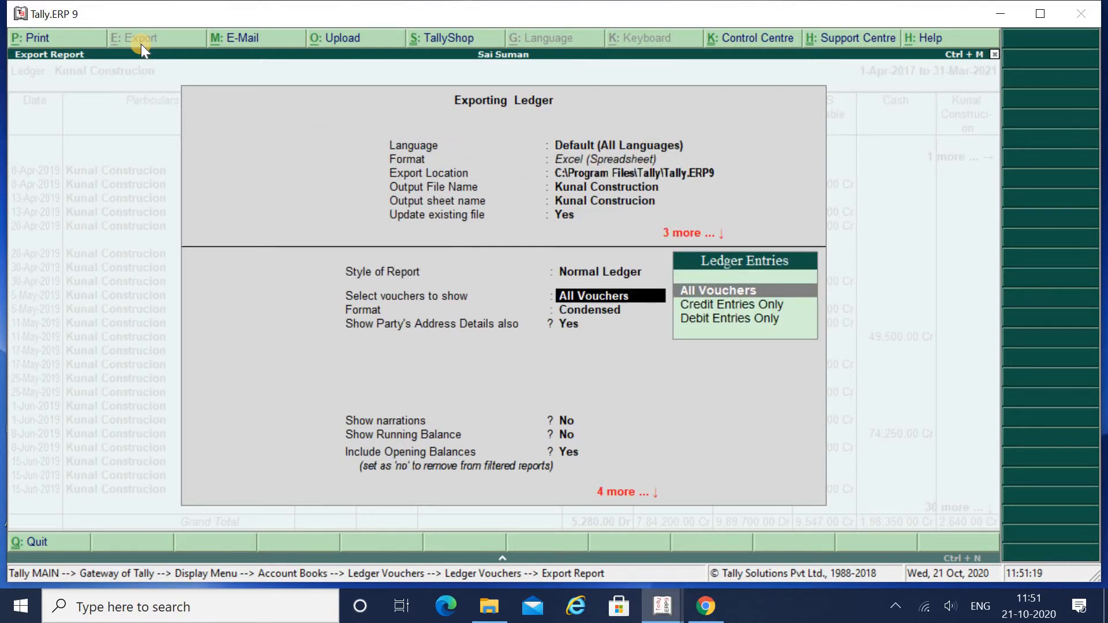
pyautogui.press('Return')
pyautogui.press('Return')
pyautogui.press('Return')
pyautogui.press('Return')
pyautogui.press('Return')
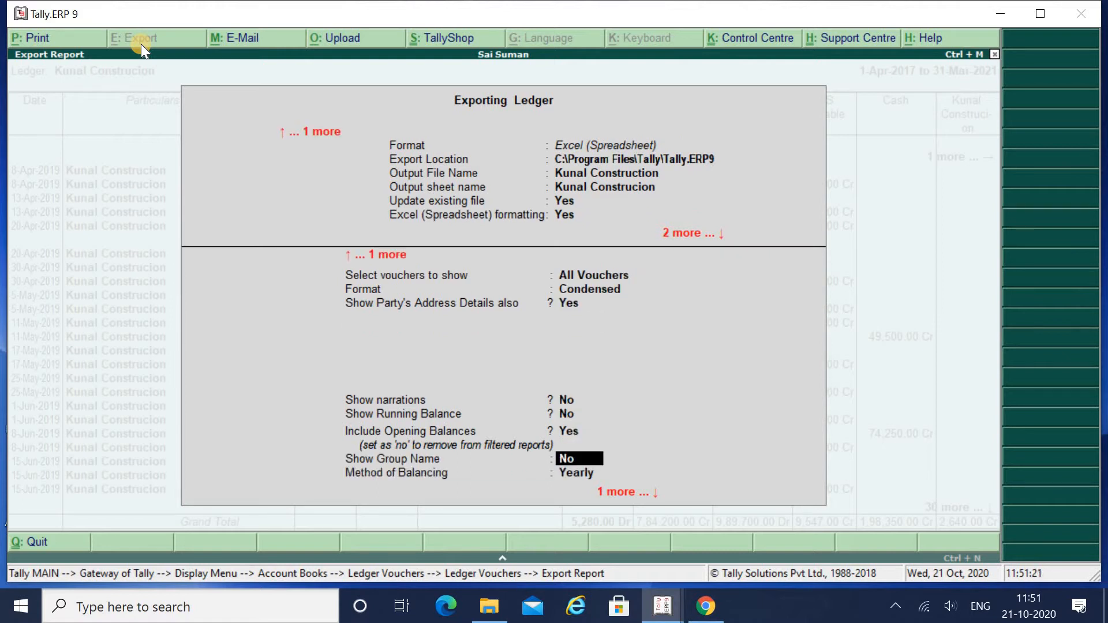
pyautogui.press('Return')
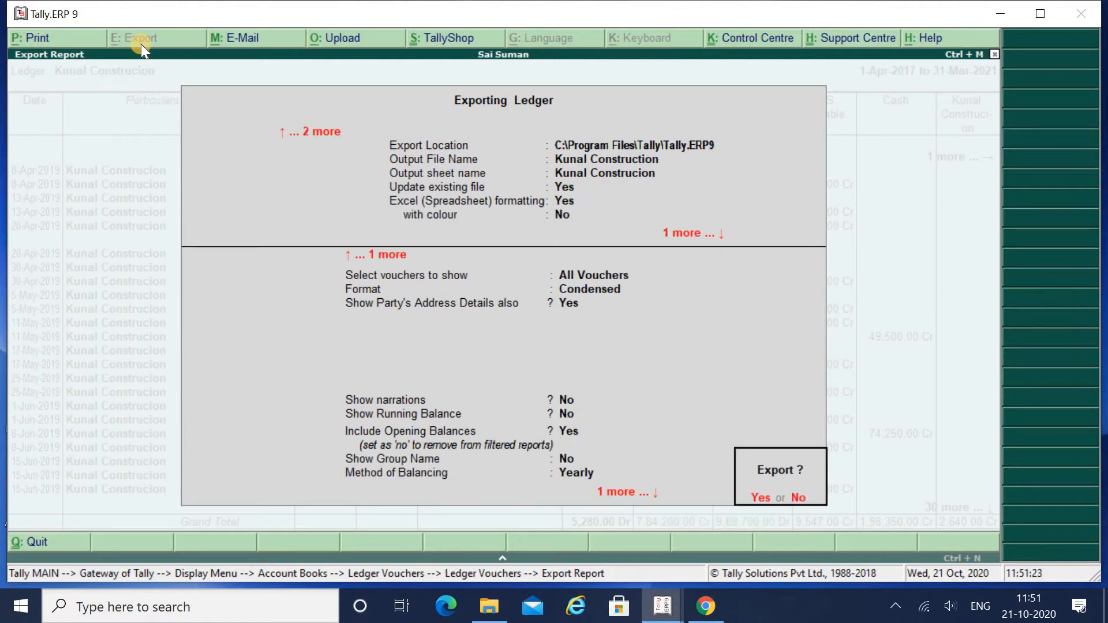
pyautogui.press('Return')
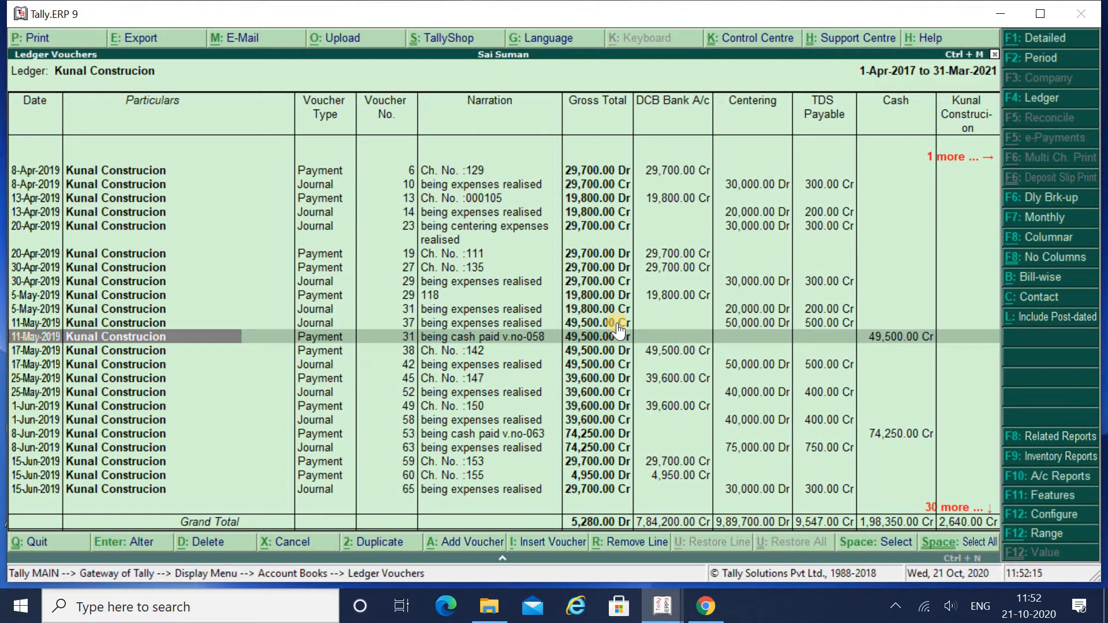
# Switch from Tally to the desktop, open This PC in a maximized File Explorer window and open the OS (C:) drive
pyautogui.click(996, 14)
pyautogui.click(30, 37)
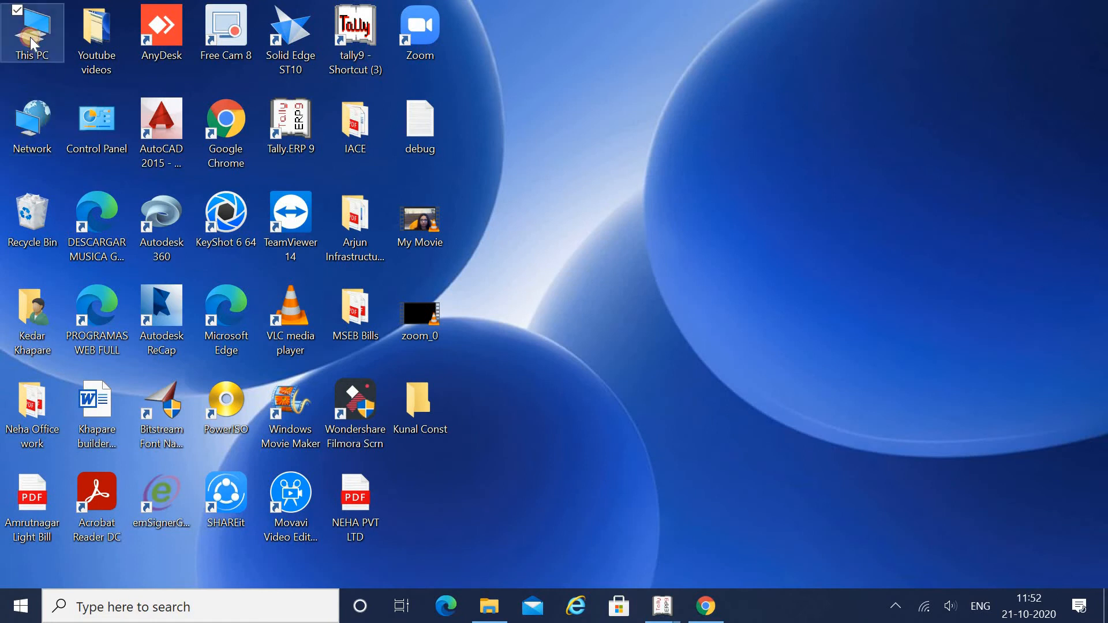
pyautogui.press('Return')
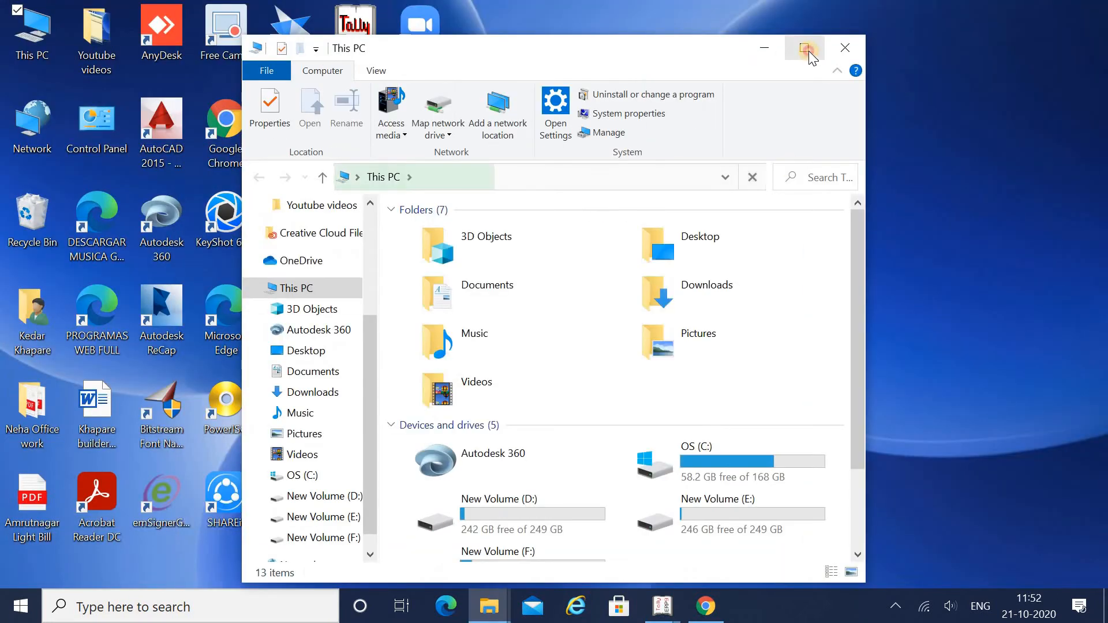
pyautogui.click(808, 51)
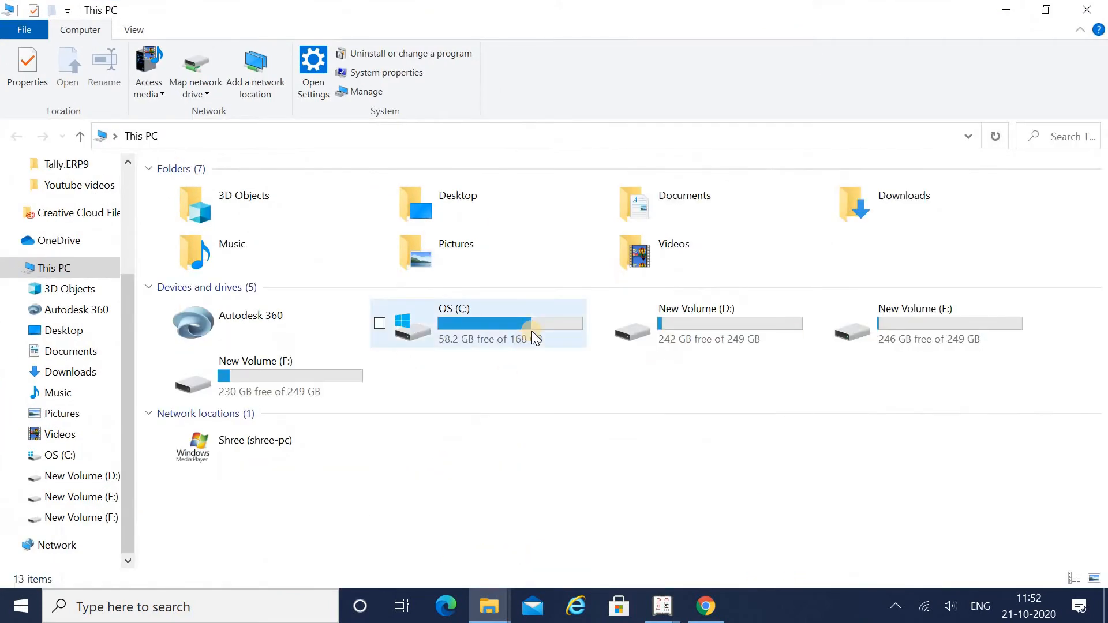
pyautogui.doubleClick(531, 332)
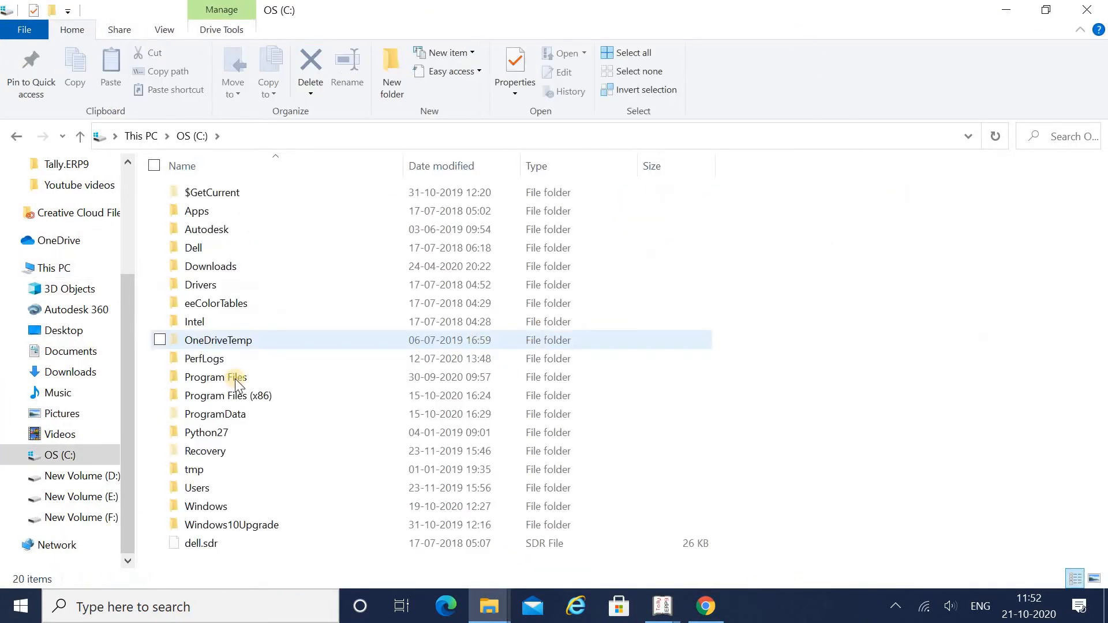
# Open the Tally.ERP9 folder inside Program Files\Tally
pyautogui.click(224, 353)
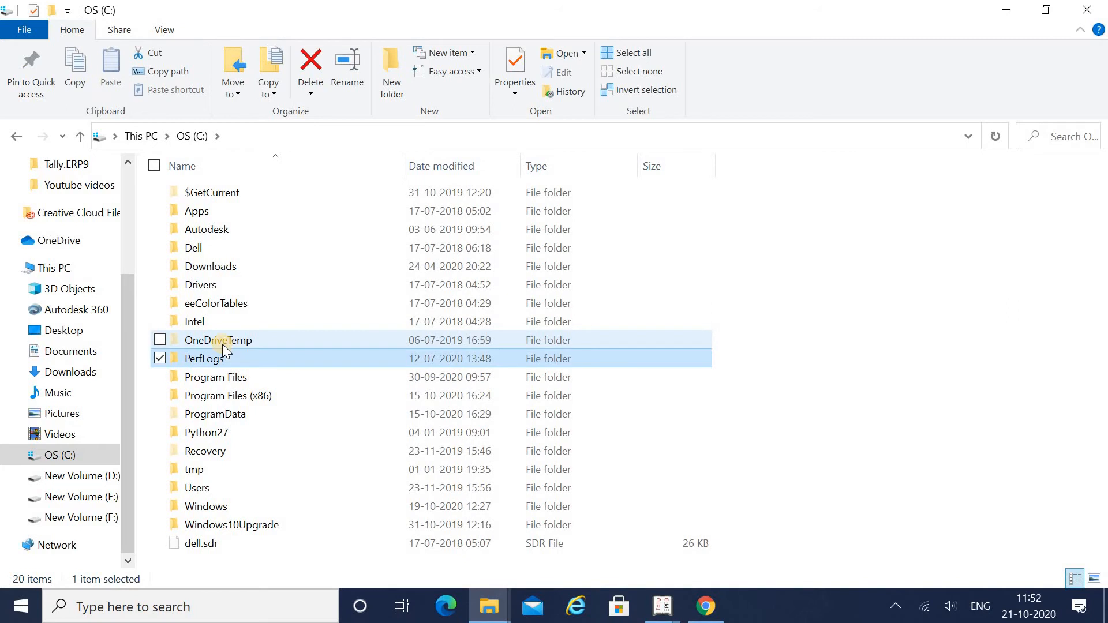
pyautogui.press('Down')
pyautogui.press('Return')
pyautogui.press('Down')
pyautogui.press('Down')
pyautogui.press('Down')
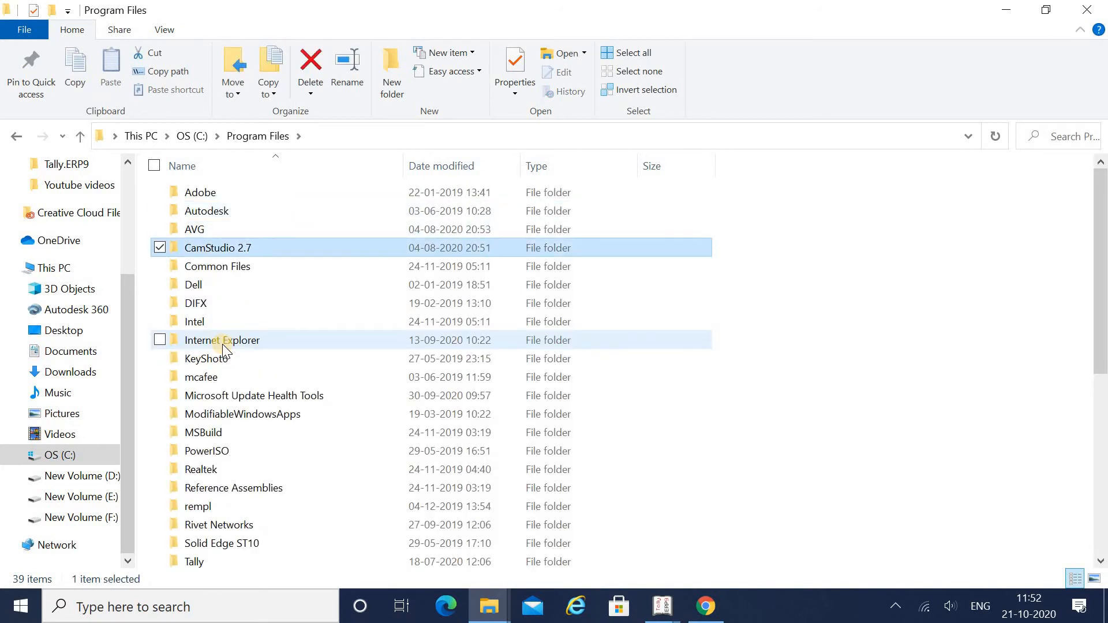
pyautogui.press('t')
pyautogui.press('Down')
pyautogui.press('Up')
pyautogui.press('Return')
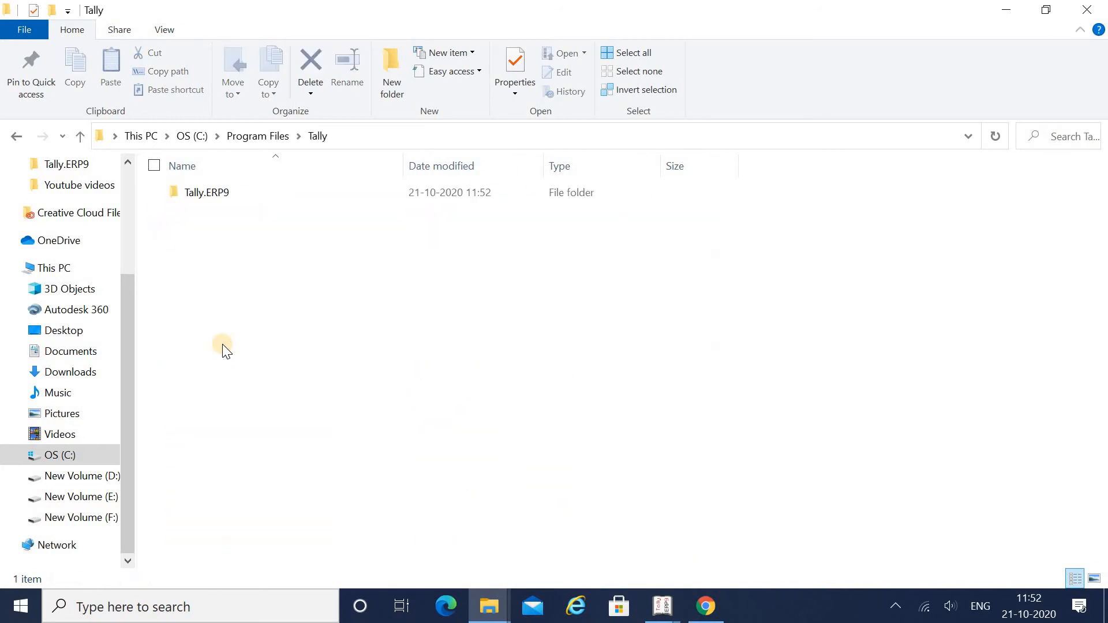
pyautogui.press('Down')
pyautogui.press('Return')
# Find the exported Kunal Construction spreadsheet and open it in Excel despite the mismatch between file format and extension
pyautogui.press('d')
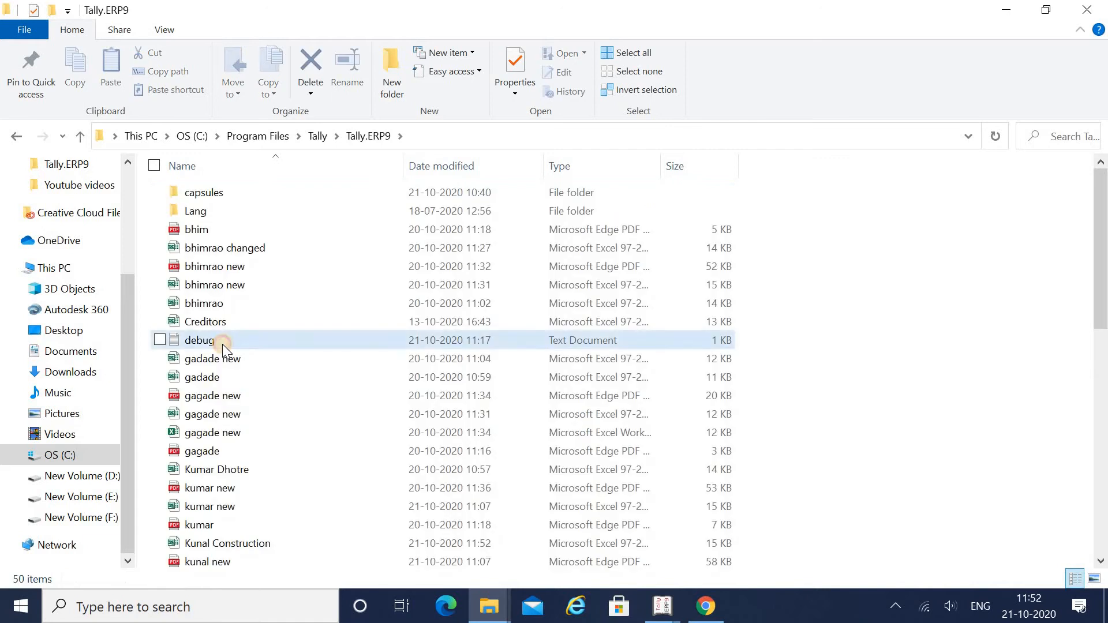
pyautogui.press('k')
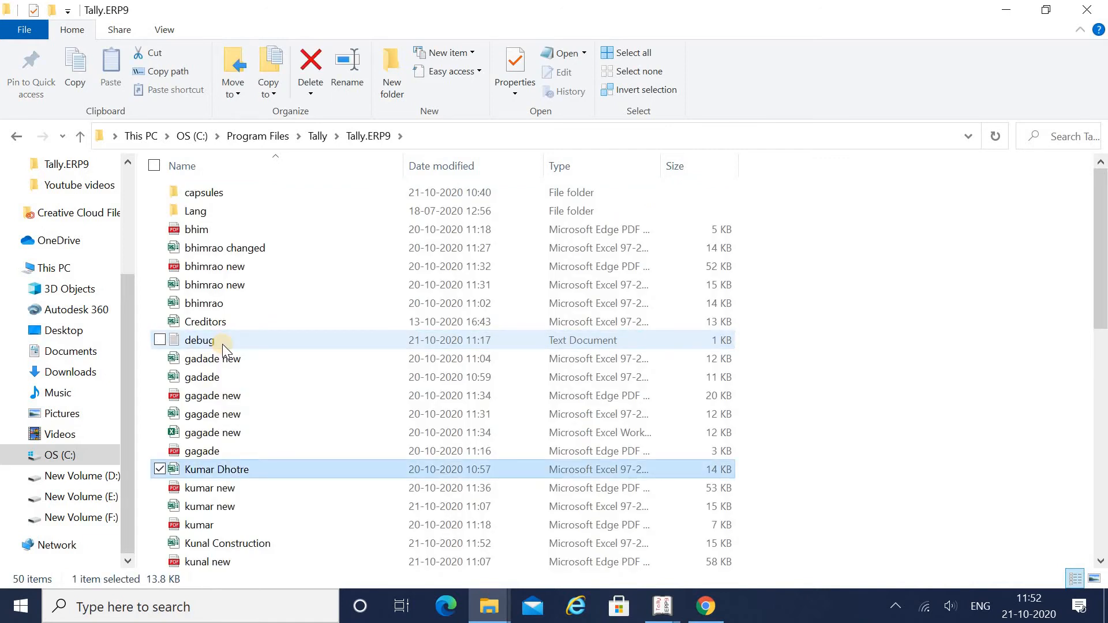
pyautogui.press('Down')
pyautogui.press('Down')
pyautogui.press('Down')
pyautogui.press('Down')
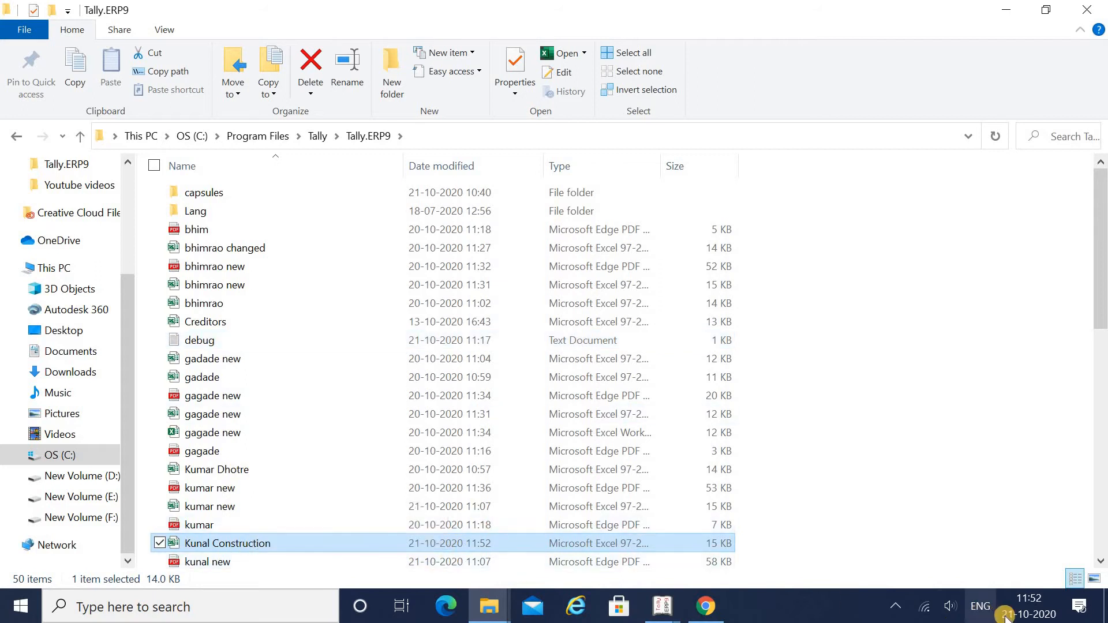
pyautogui.doubleClick(487, 548)
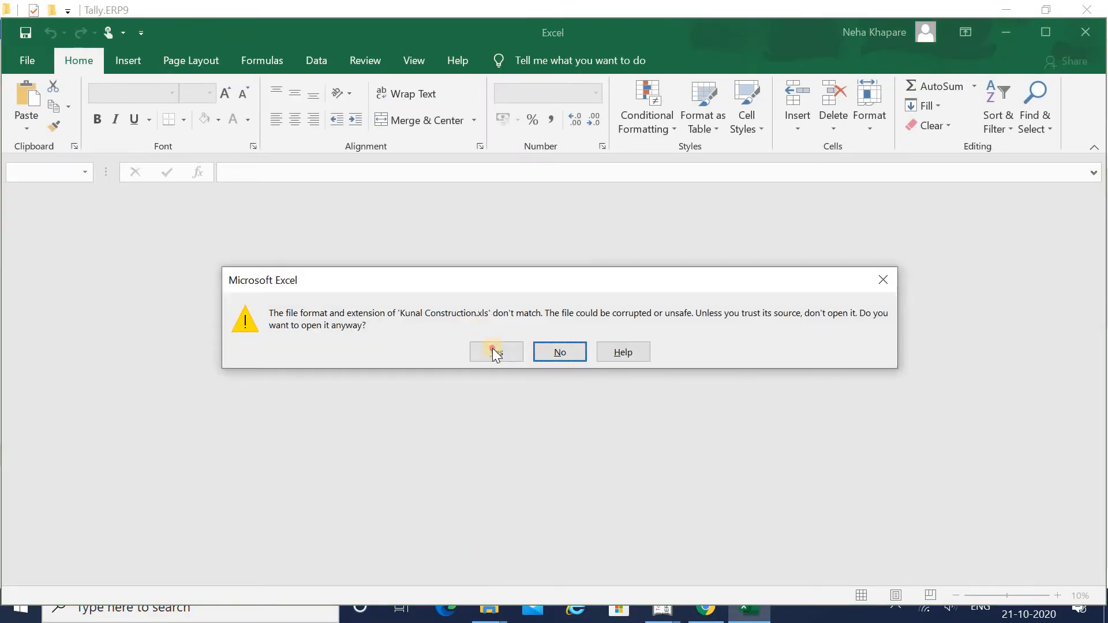
pyautogui.click(494, 352)
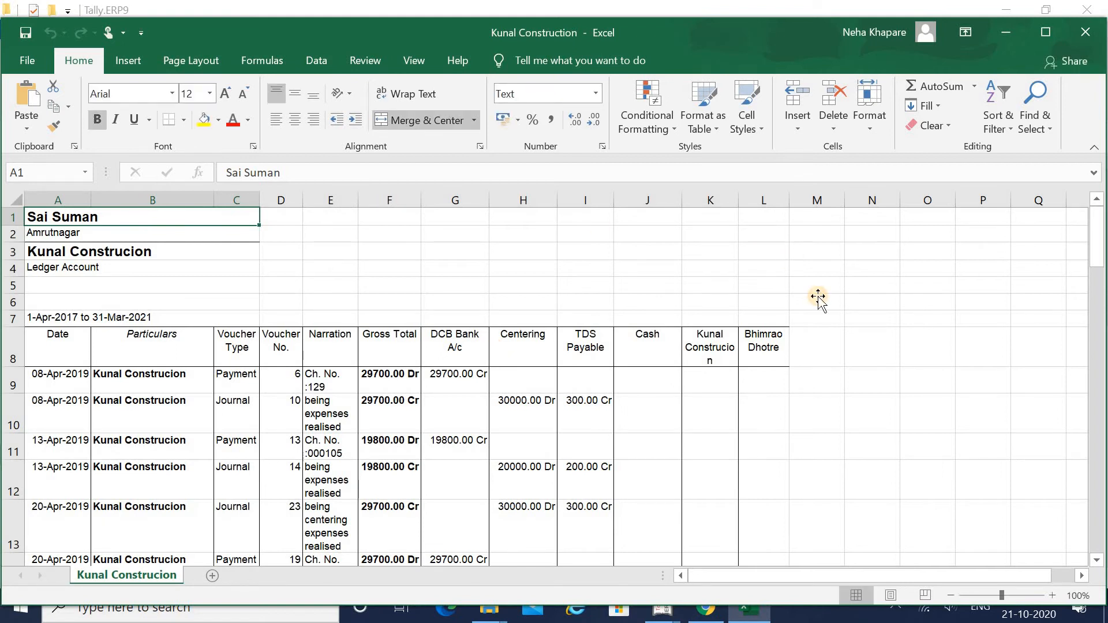
# Examine the exported ledger sheet from the heading and column titles down through the vouchers to the Grand Total row
pyautogui.click(818, 298)
pyautogui.press('Left')
pyautogui.press('Left')
pyautogui.press('Left')
pyautogui.press('Left')
pyautogui.press('Left')
pyautogui.press('Left')
pyautogui.press('Left')
pyautogui.press('Left')
pyautogui.press('Left')
pyautogui.press('Left')
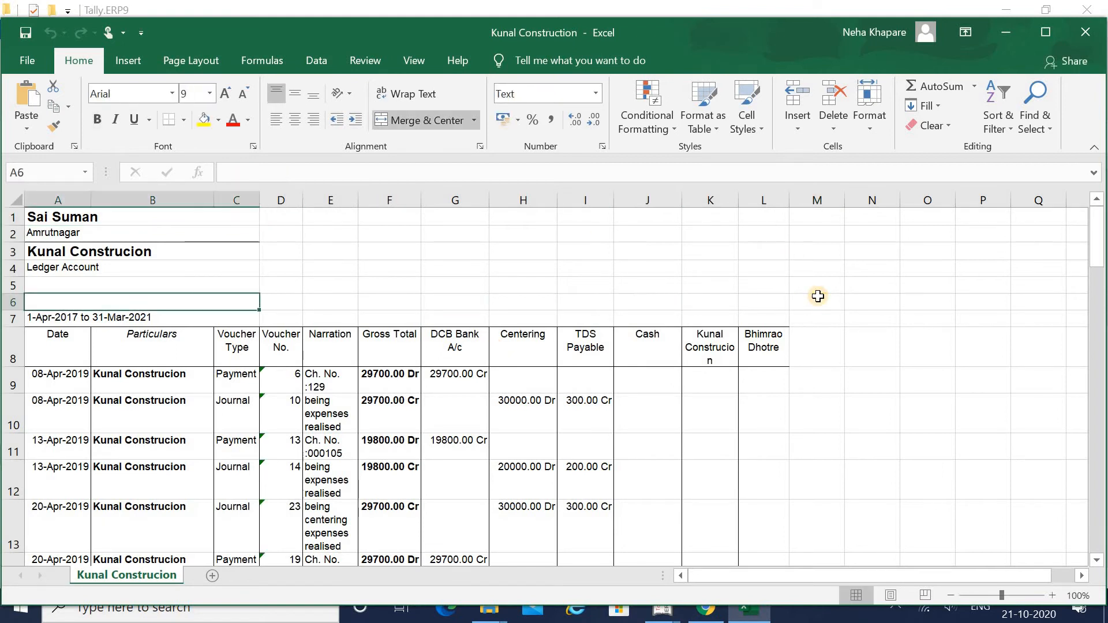
pyautogui.press('Down')
pyautogui.press('Down')
pyautogui.press('Down')
pyautogui.press('Down')
pyautogui.press('Down')
pyautogui.press('Down')
pyautogui.press('Down')
pyautogui.press('Down')
pyautogui.press('Down')
pyautogui.press('Down')
pyautogui.press('Down')
pyautogui.press('Down')
pyautogui.press('Down')
pyautogui.press('Down')
pyautogui.press('Down')
pyautogui.press('Down')
pyautogui.press('Down')
pyautogui.press('Down')
pyautogui.press('Down')
pyautogui.press('Down')
pyautogui.press('Down')
pyautogui.press('Down')
pyautogui.press('Down')
pyautogui.press('Down')
pyautogui.press('Down')
pyautogui.press('Down')
pyautogui.press('Down')
pyautogui.press('Down')
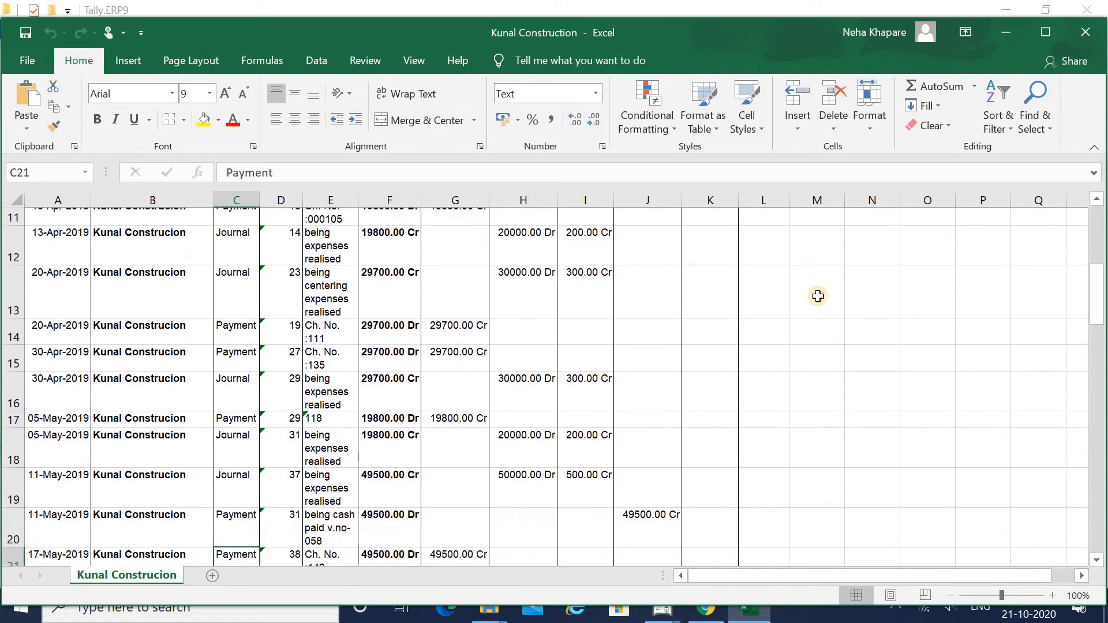
pyautogui.press('Down')
pyautogui.press('Down')
pyautogui.press('Down')
pyautogui.press('Down')
pyautogui.press('Down')
pyautogui.press('Down')
pyautogui.press('Down')
pyautogui.press('Down')
pyautogui.press('Down')
pyautogui.press('Down')
pyautogui.press('Down')
pyautogui.press('Down')
pyautogui.press('Down')
pyautogui.press('Down')
pyautogui.press('Down')
pyautogui.press('Down')
pyautogui.press('Down')
pyautogui.press('Down')
pyautogui.press('Down')
pyautogui.press('Down')
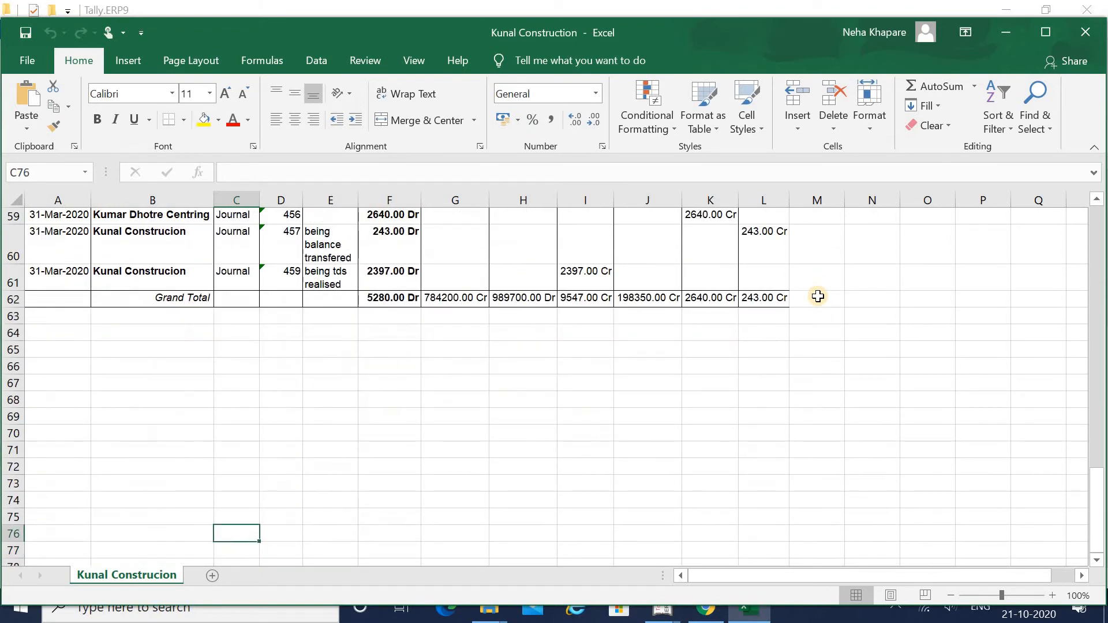
# Review the exported ledger's vouchers between the closing rows and the column titles, finishing at the sheet's first cell
pyautogui.press('Up')
pyautogui.press('Up')
pyautogui.press('Up')
pyautogui.press('Up')
pyautogui.press('Up')
pyautogui.press('Up')
pyautogui.press('Up')
pyautogui.press('Up')
pyautogui.press('Up')
pyautogui.press('Up')
pyautogui.press('Up')
pyautogui.press('Up')
pyautogui.press('Up')
pyautogui.press('Up')
pyautogui.press('Up')
pyautogui.press('Up')
pyautogui.press('Up')
pyautogui.press('Up')
pyautogui.press('Up')
pyautogui.press('Up')
pyautogui.press('Up')
pyautogui.press('Up')
pyautogui.press('Up')
pyautogui.press('Up')
pyautogui.press('Up')
pyautogui.press('Up')
pyautogui.press('Up')
pyautogui.press('Up')
pyautogui.press('Up')
pyautogui.press('Up')
pyautogui.press('Up')
pyautogui.press('Up')
pyautogui.press('Up')
pyautogui.press('Up')
pyautogui.press('Up')
pyautogui.press('Up')
pyautogui.press('Up')
pyautogui.press('Up')
pyautogui.press('Up')
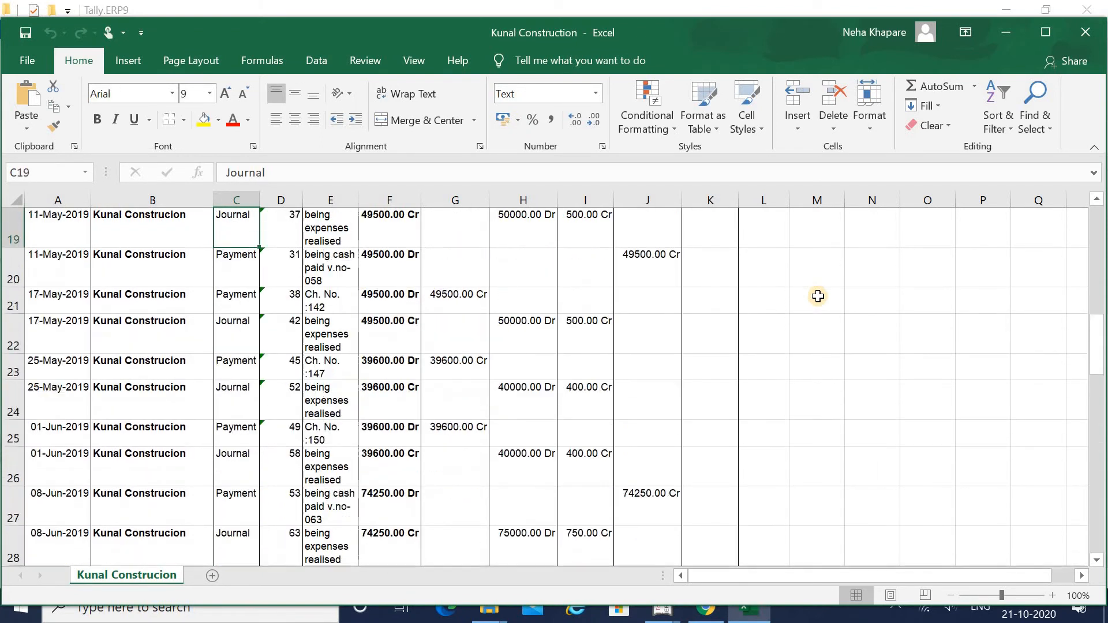
pyautogui.press('Down')
pyautogui.press('Down')
pyautogui.press('Down')
pyautogui.press('Down')
pyautogui.press('Down')
pyautogui.press('Down')
pyautogui.press('Down')
pyautogui.press('Down')
pyautogui.press('Down')
pyautogui.press('Down')
pyautogui.press('Down')
pyautogui.press('Down')
pyautogui.press('Down')
pyautogui.press('Down')
pyautogui.press('Down')
pyautogui.press('Down')
pyautogui.press('Down')
pyautogui.press('Down')
pyautogui.press('Down')
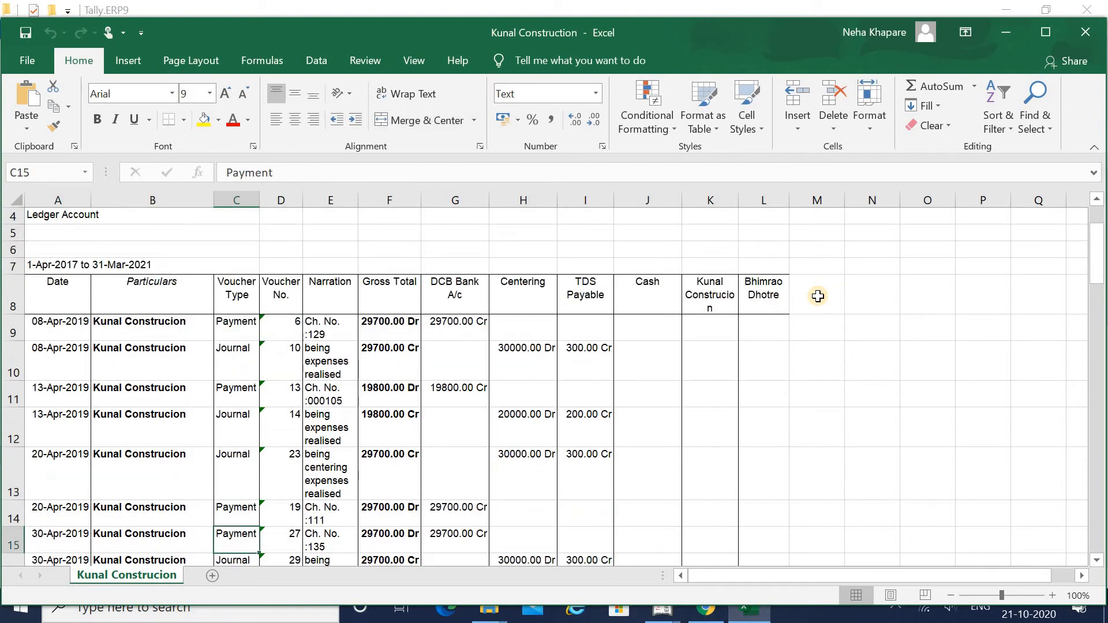
pyautogui.press('Down')
pyautogui.press('Down')
pyautogui.press('Down')
pyautogui.press('Down')
pyautogui.press('Down')
pyautogui.press('Down')
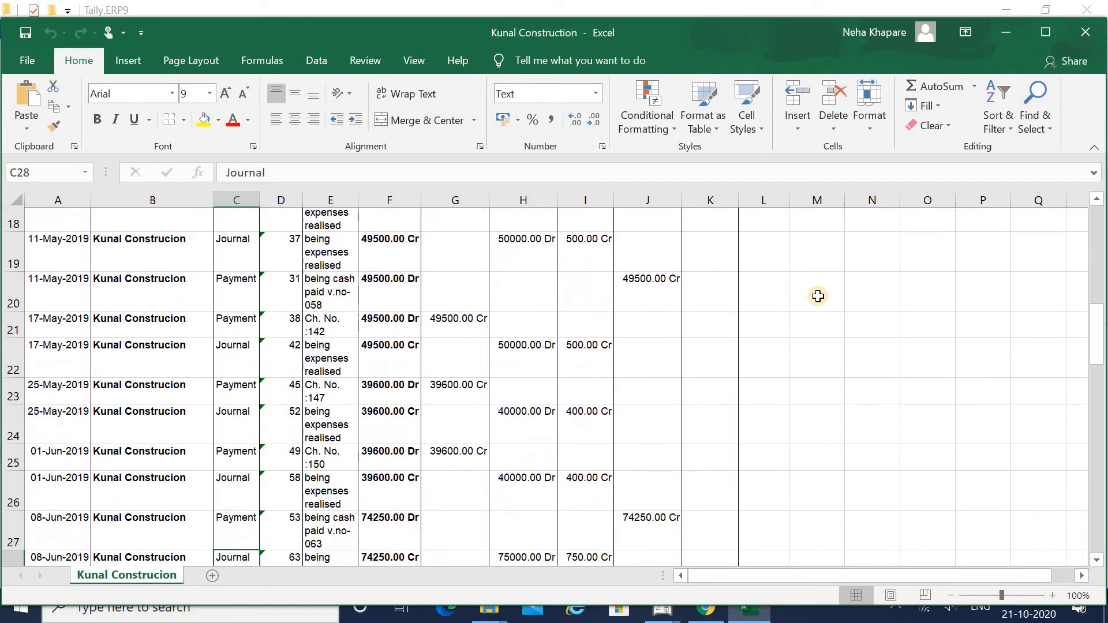
pyautogui.press('Up')
pyautogui.press('Up')
pyautogui.press('Up')
pyautogui.press('Up')
pyautogui.press('Up')
pyautogui.press('Up')
pyautogui.press('Up')
pyautogui.press('Up')
pyautogui.press('Up')
pyautogui.press('Up')
pyautogui.press('Up')
pyautogui.press('Up')
pyautogui.press('Up')
pyautogui.hotkey('ctrl', 'Home')
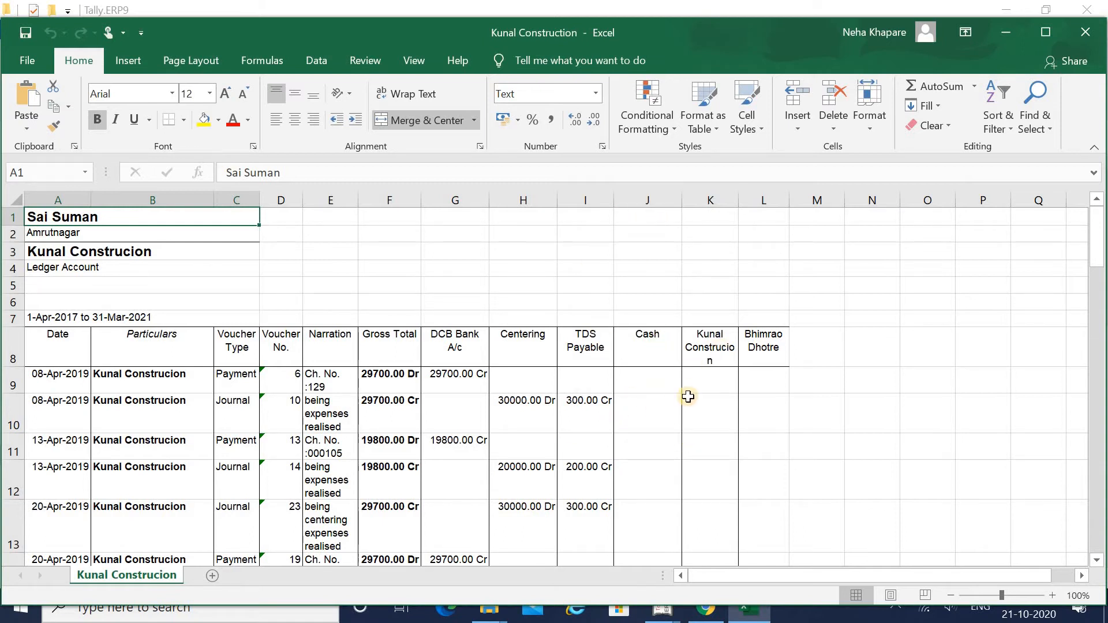
# Hide columns K and L, the two ledger columns following Cash
pyautogui.click(709, 202)
pyautogui.hotkey('shift', 'Right')
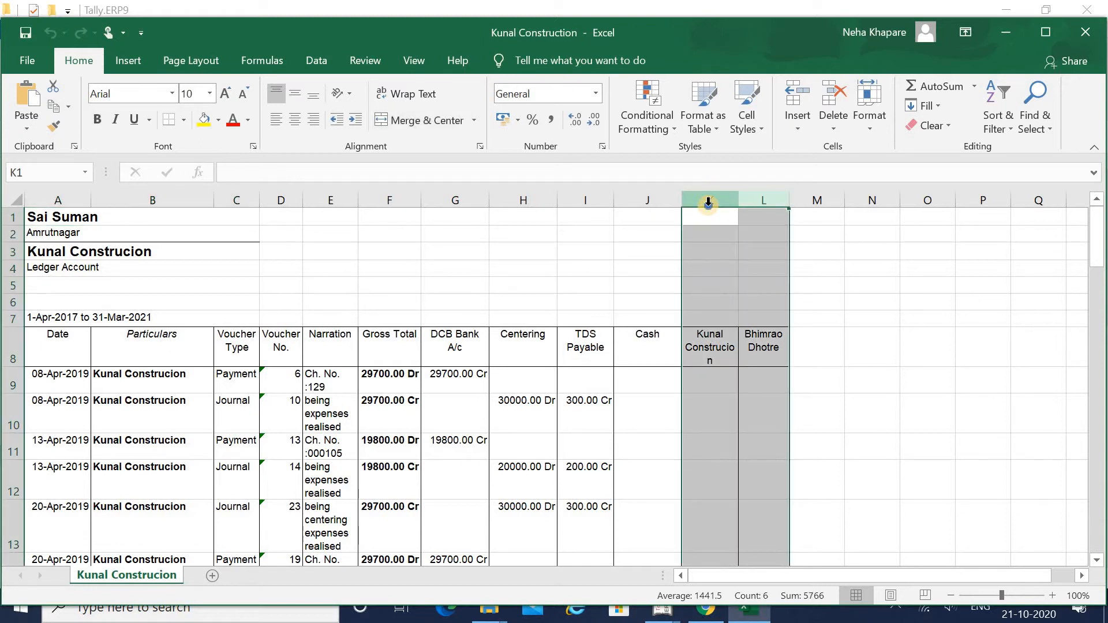
pyautogui.rightClick(709, 202)
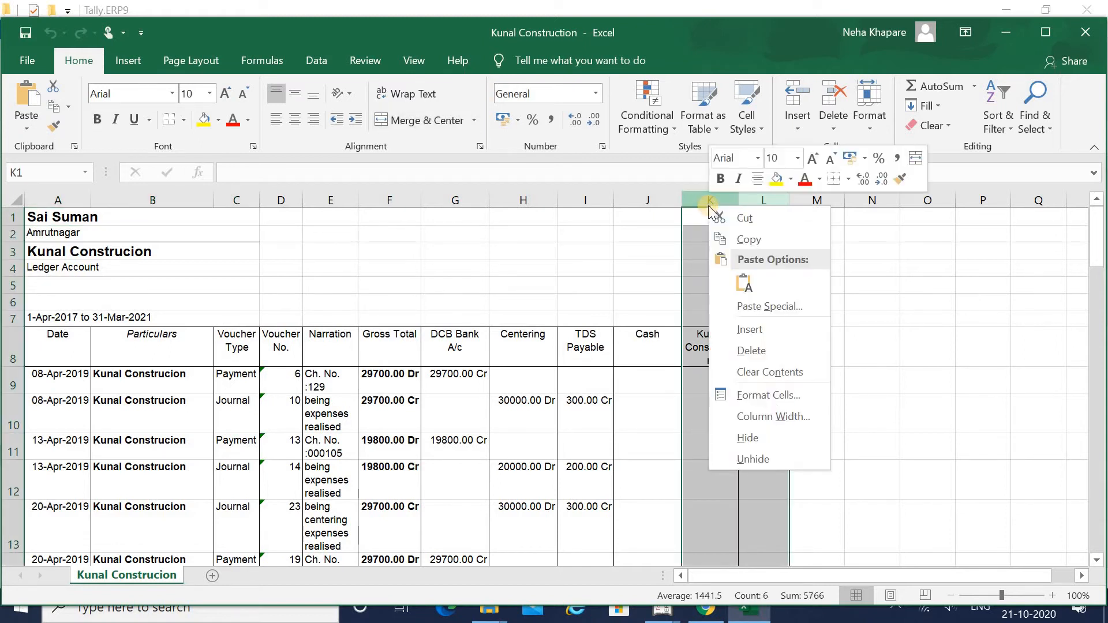
pyautogui.click(764, 440)
pyautogui.click(764, 440)
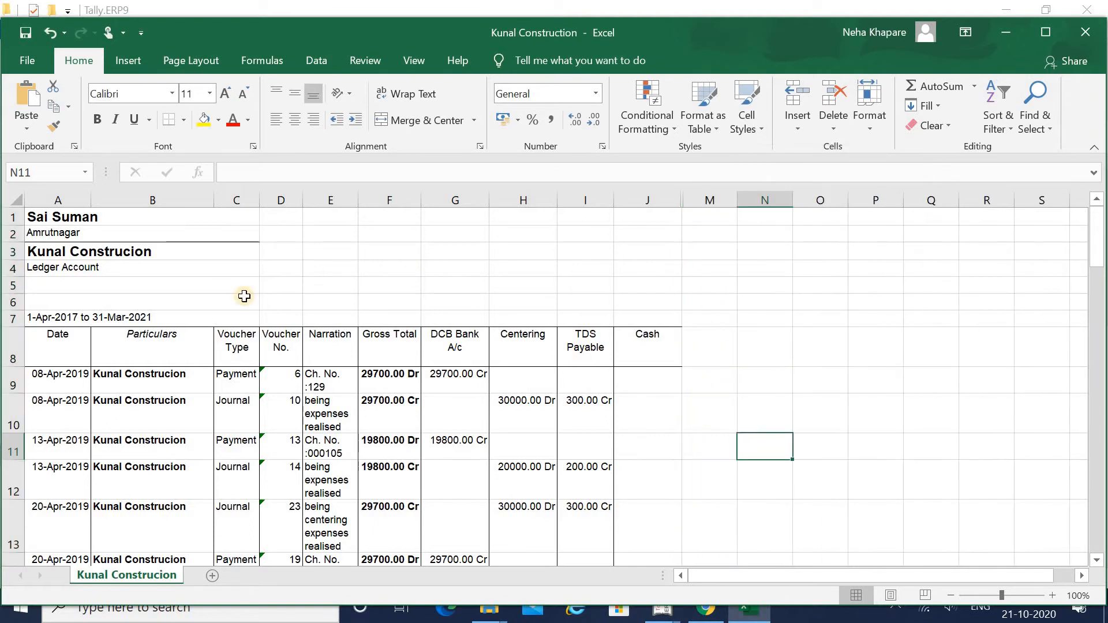
# Check the print preview of the ledger sheet and return to the worksheet
pyautogui.click(27, 61)
pyautogui.click(51, 370)
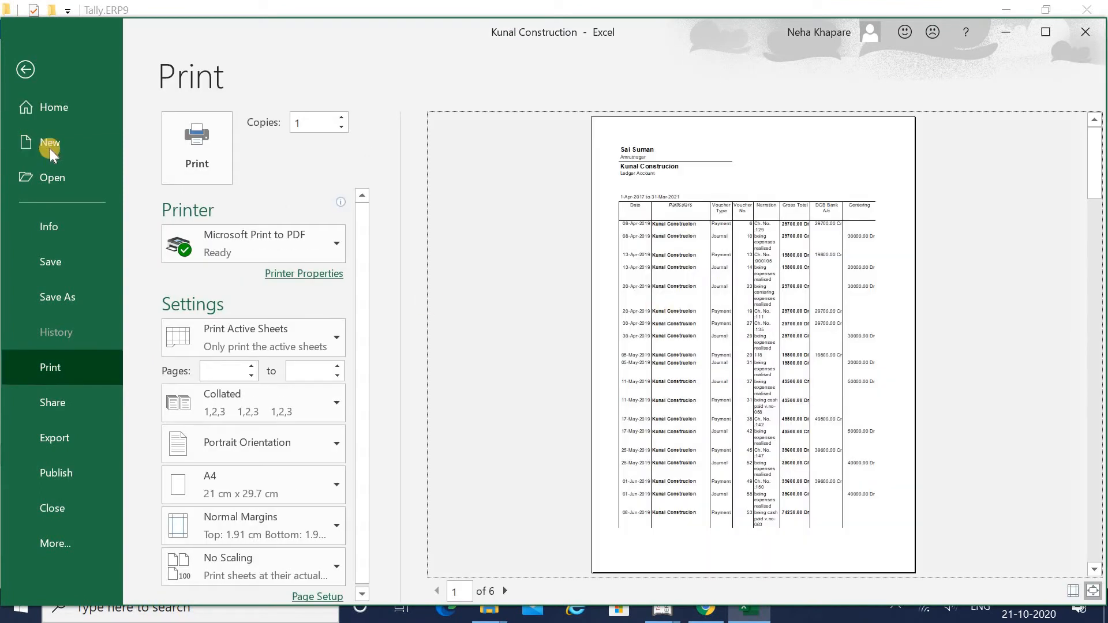
pyautogui.click(25, 72)
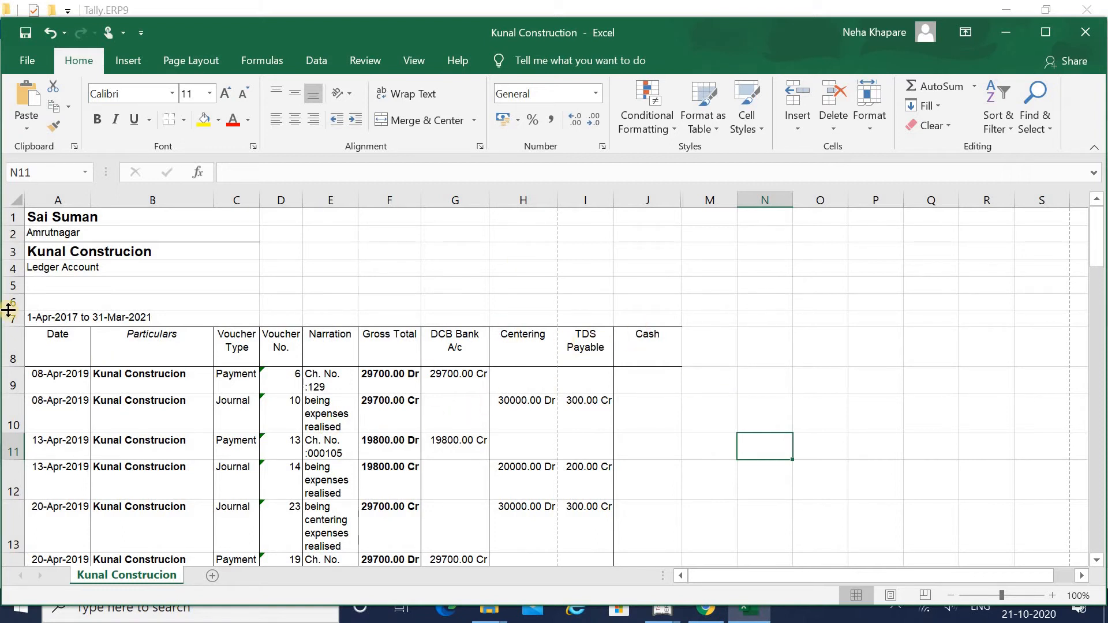
# Set the Microsoft Print to PDF printer's orientation to Landscape for the ledger sheet and return to the worksheet
pyautogui.click(30, 55)
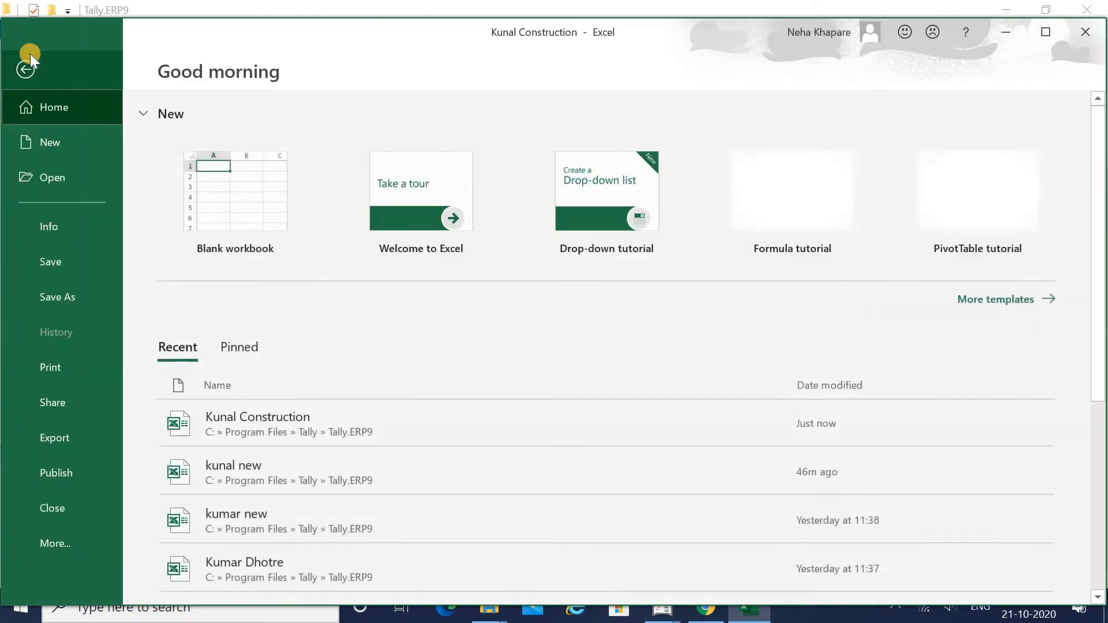
pyautogui.click(64, 371)
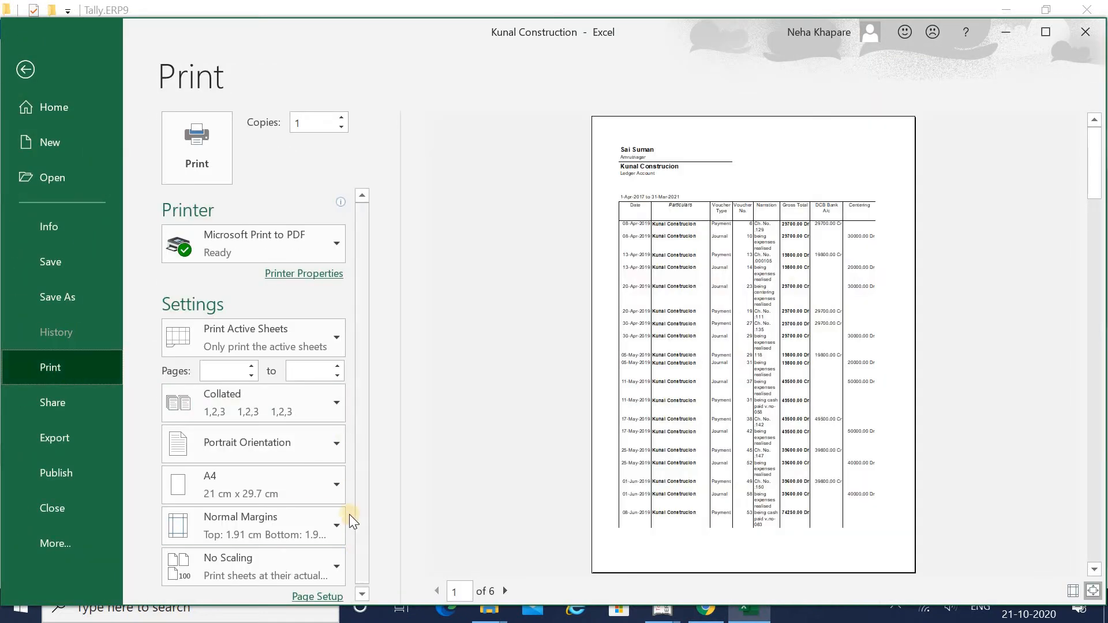
pyautogui.scroll(-1, 362, 498)
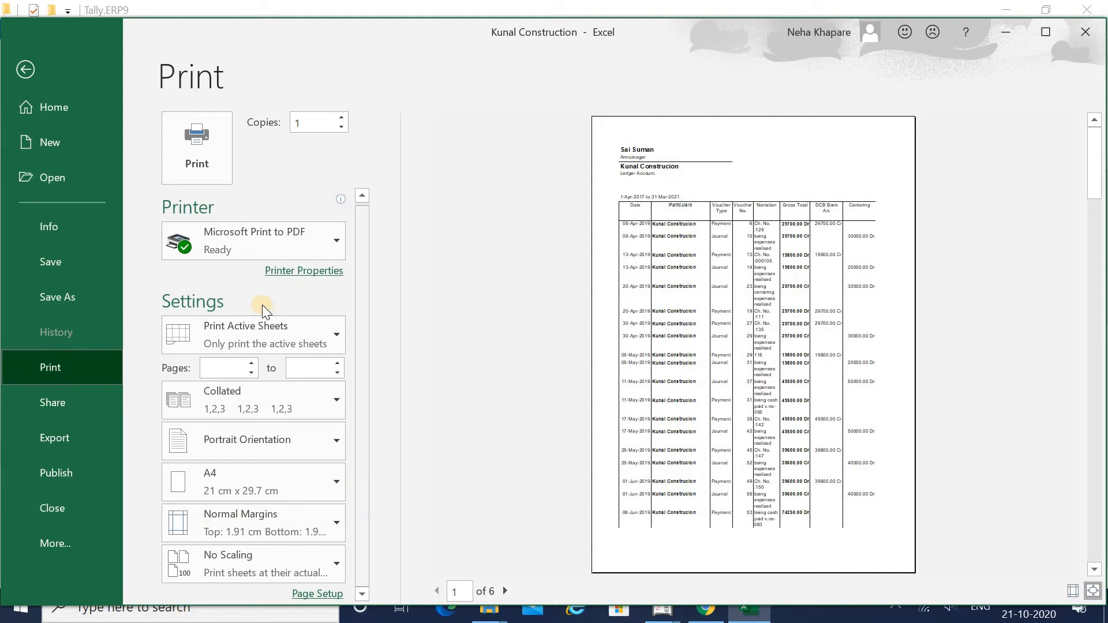
pyautogui.click(286, 271)
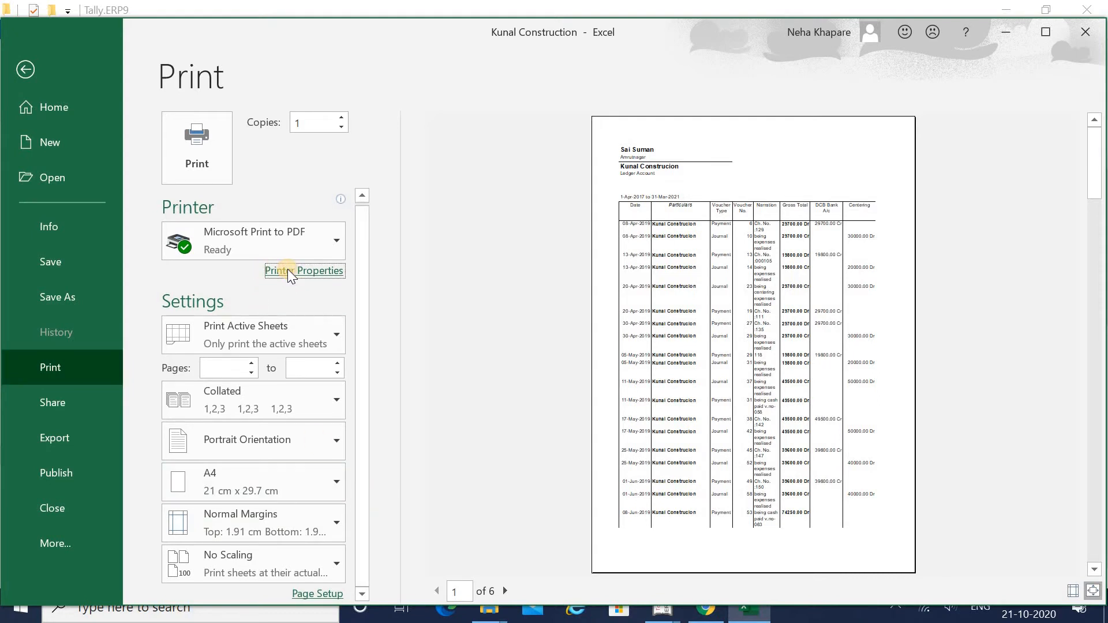
pyautogui.click(322, 271)
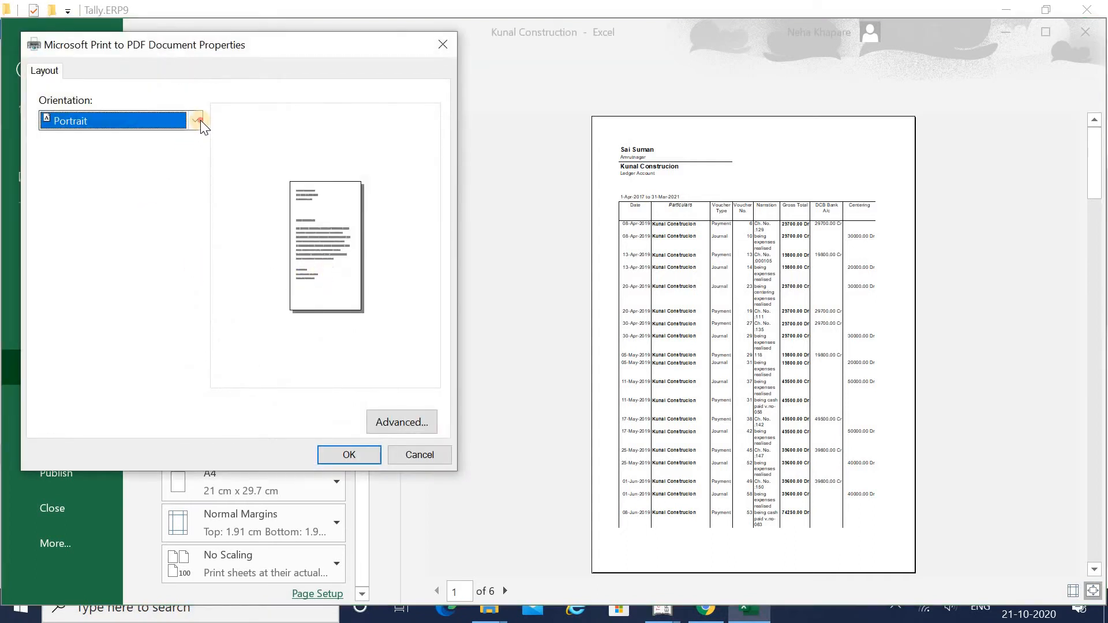
pyautogui.click(198, 120)
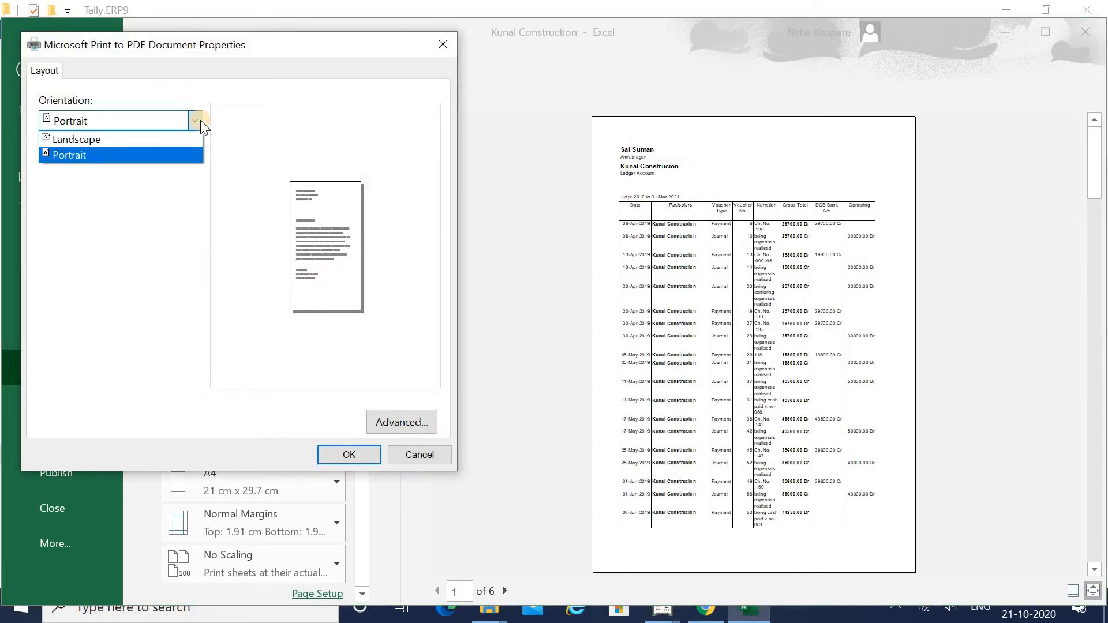
pyautogui.click(140, 145)
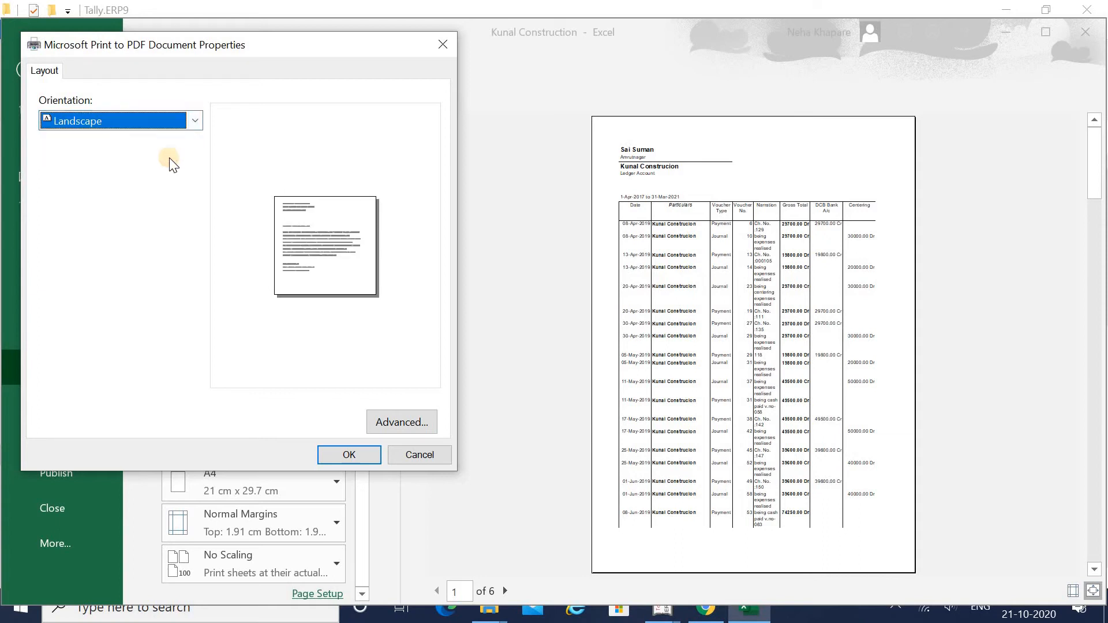
pyautogui.click(361, 456)
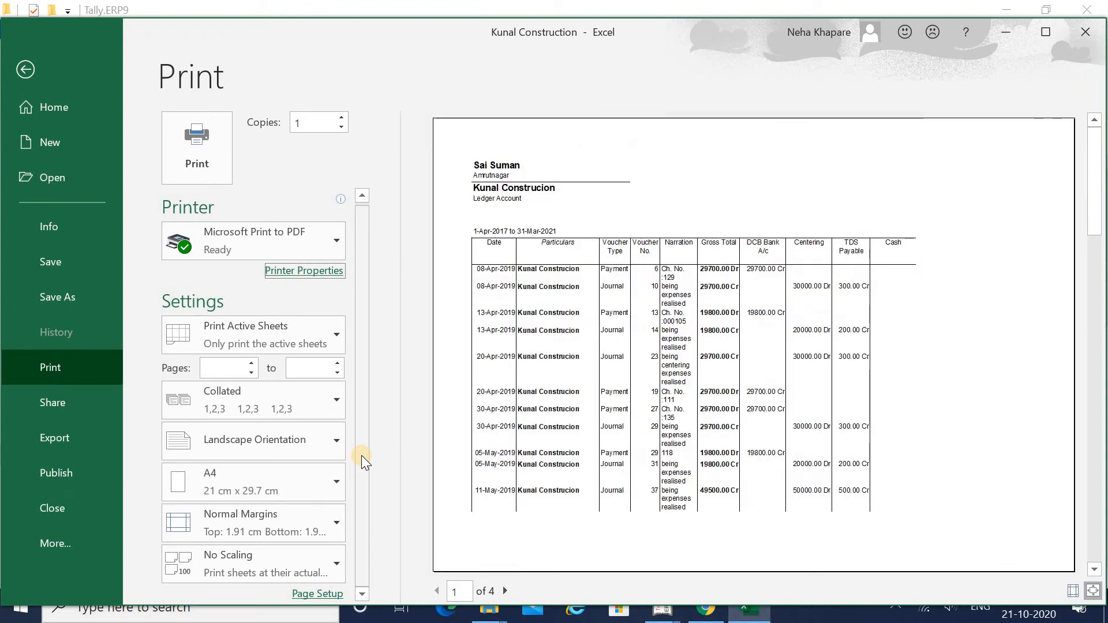
pyautogui.click(38, 75)
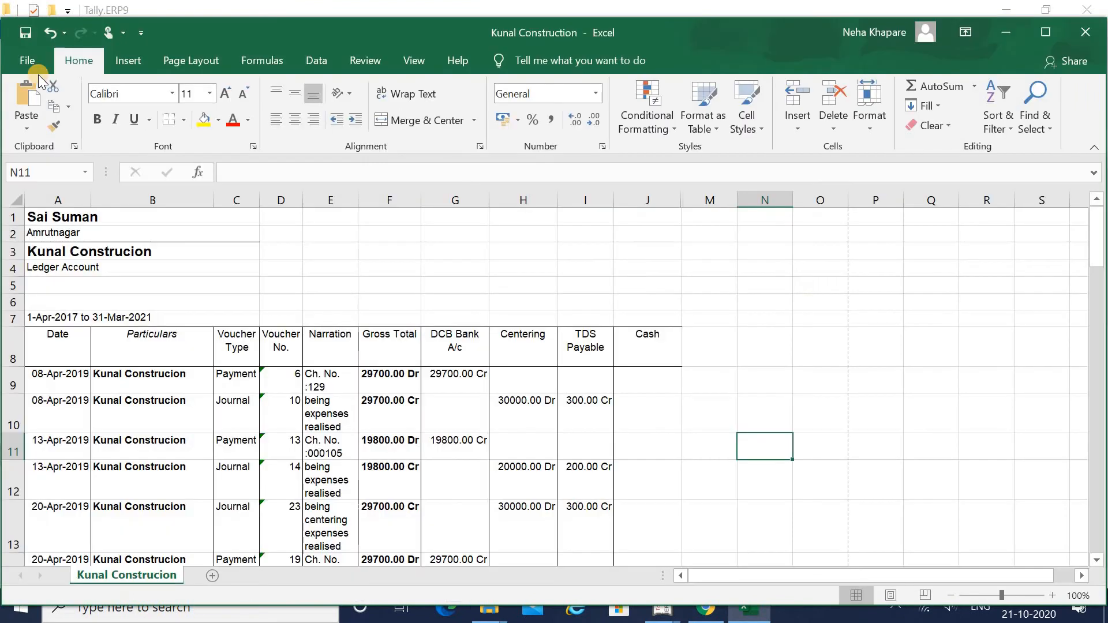
# Examine the ledger sheet from top to bottom and find where the first printed page breaks between the vouchers
pyautogui.click(788, 317)
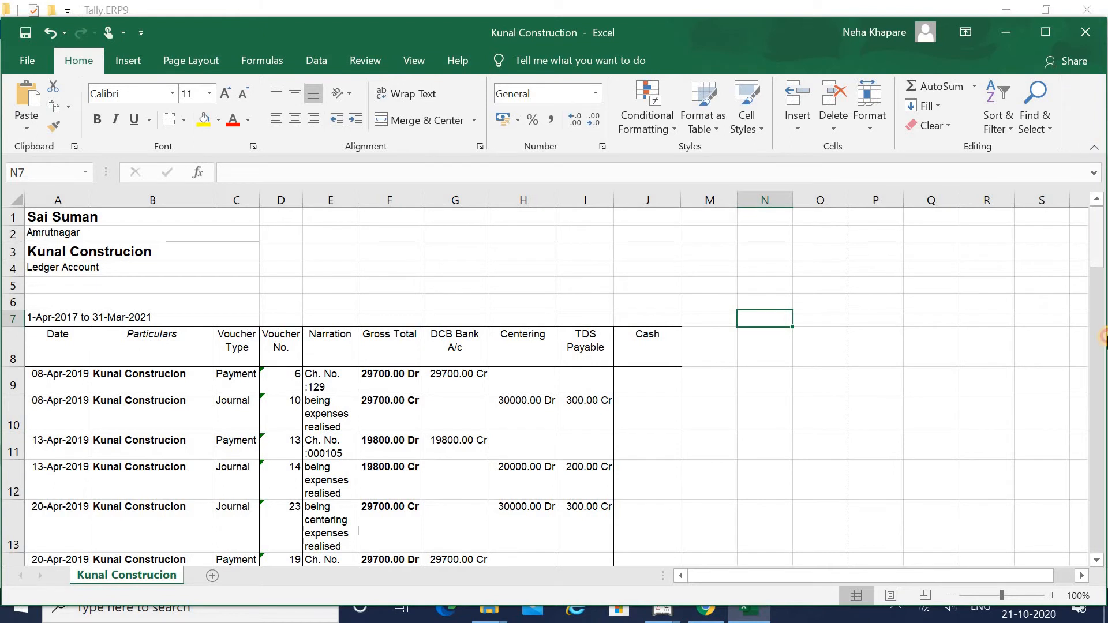
pyautogui.moveTo(1098, 253); pyautogui.dragTo(1103, 583)
pyautogui.moveTo(1104, 542); pyautogui.dragTo(1101, 243)
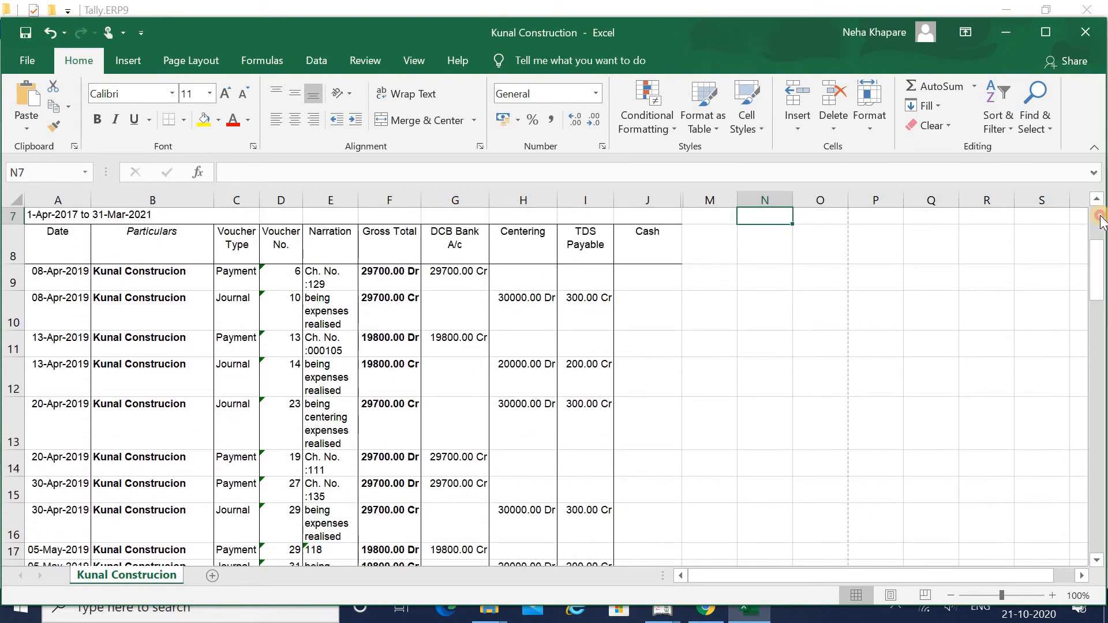
pyautogui.click(1101, 219)
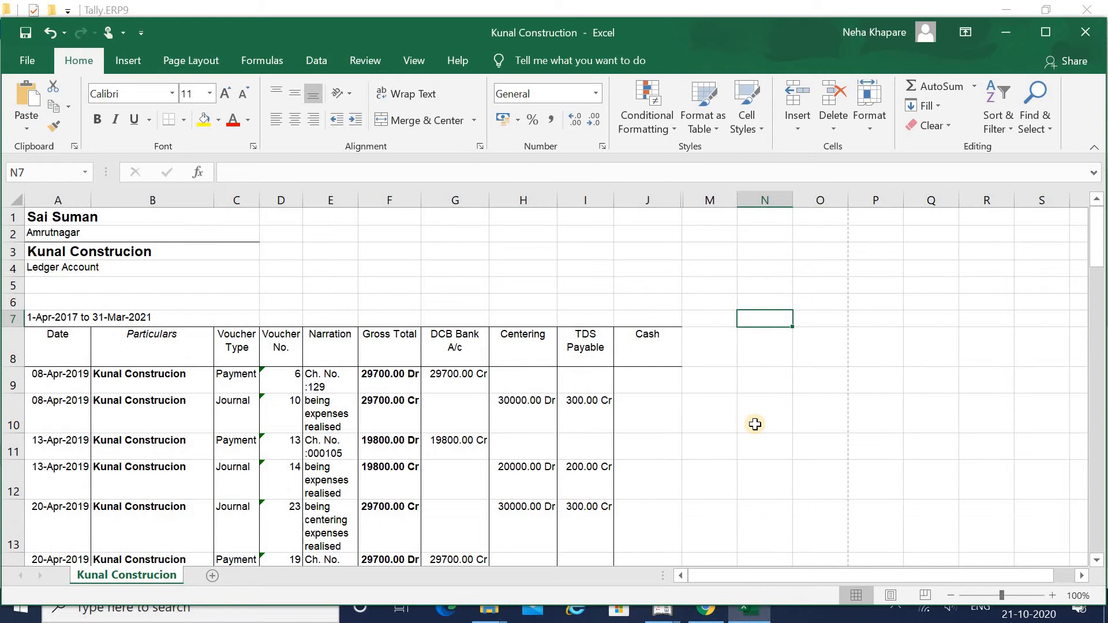
pyautogui.press('Down')
pyautogui.press('Down')
pyautogui.press('Down')
pyautogui.press('Down')
pyautogui.press('Down')
pyautogui.press('Down')
pyautogui.press('Down')
pyautogui.press('Down')
pyautogui.press('Down')
pyautogui.press('Down')
pyautogui.press('Down')
pyautogui.press('Down')
pyautogui.press('Down')
pyautogui.press('Down')
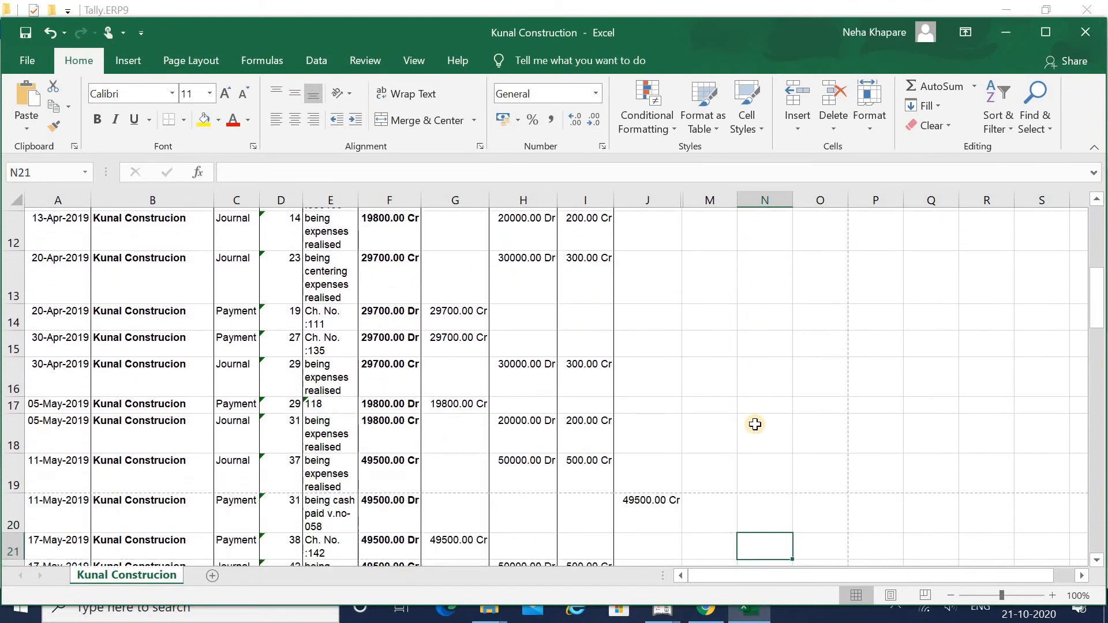
pyautogui.press('Down')
pyautogui.press('Up')
pyautogui.press('Up')
pyautogui.press('Up')
# Move the ledger block A20:O63, from the first page break through the Grand Total, down two rows to start at A22
pyautogui.press('Left')
pyautogui.press('Left')
pyautogui.press('Down')
pyautogui.press('Down')
pyautogui.press('Left')
pyautogui.press('Left')
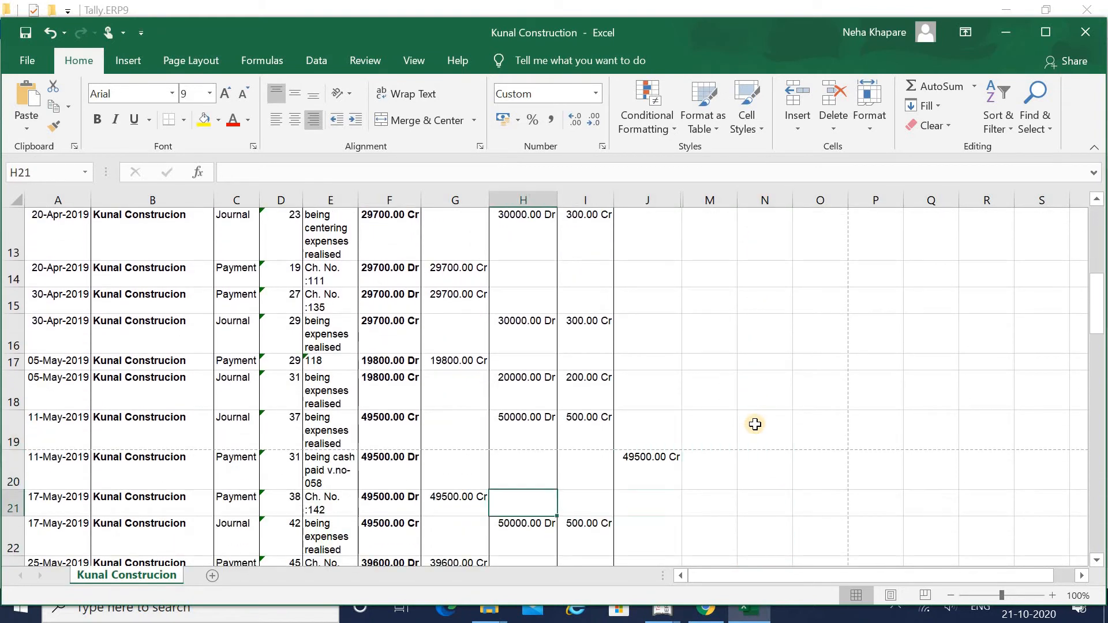
pyautogui.press('Up')
pyautogui.press('Left')
pyautogui.press('Left')
pyautogui.press('Left')
pyautogui.press('Left')
pyautogui.press('Left')
pyautogui.press('Left')
pyautogui.press('Left')
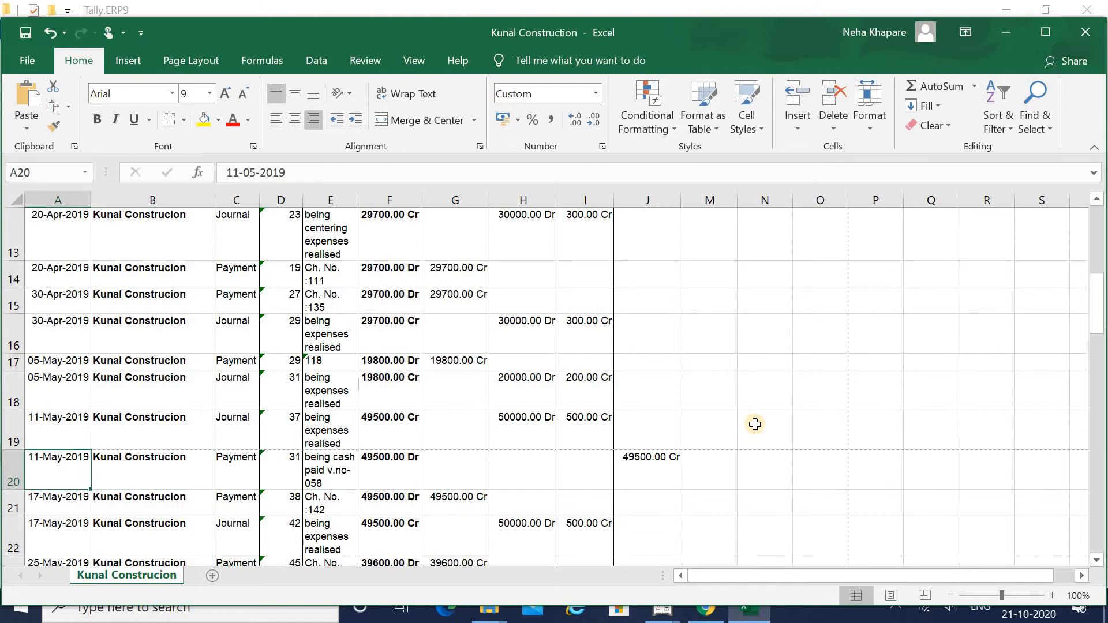
pyautogui.hotkey('shift', 'Right')
pyautogui.hotkey('shift', 'Right')
pyautogui.hotkey('shift', 'Right')
pyautogui.hotkey('shift', 'Right')
pyautogui.hotkey('shift', 'Right')
pyautogui.hotkey('shift', 'Right')
pyautogui.hotkey('shift', 'Right')
pyautogui.hotkey('shift', 'Right')
pyautogui.hotkey('shift', 'Right')
pyautogui.hotkey('shift', 'Right')
pyautogui.hotkey('shift', 'Right')
pyautogui.hotkey('shift', 'Down')
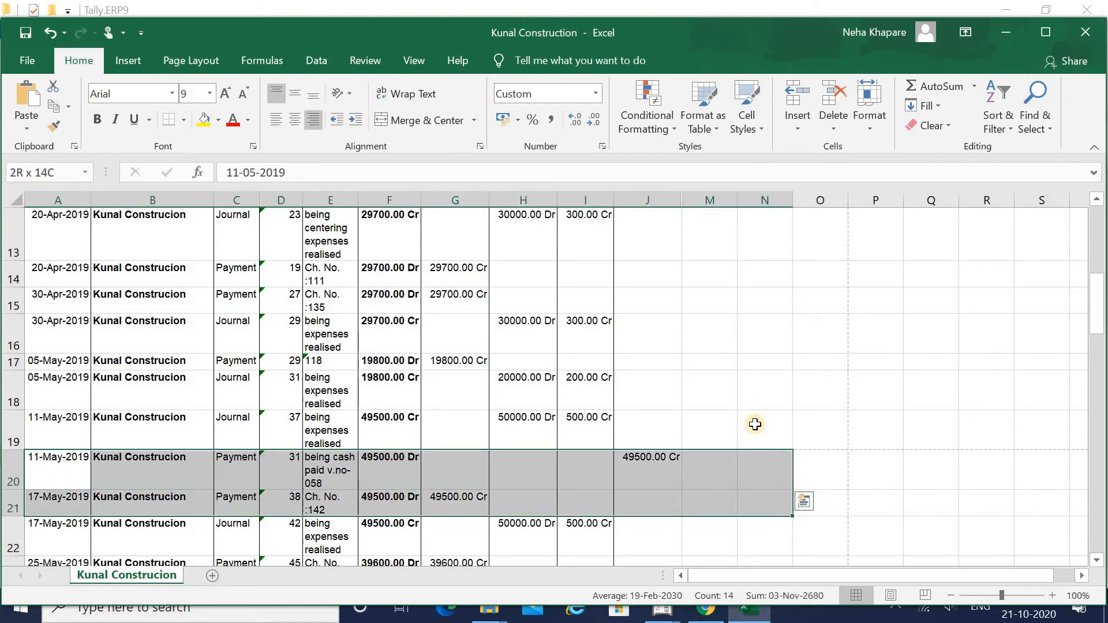
pyautogui.hotkey('shift', 'Down')
pyautogui.hotkey('shift', 'Right')
pyautogui.hotkey('shift', 'Down')
pyautogui.hotkey('shift', 'Down')
pyautogui.hotkey('shift', 'Down')
pyautogui.hotkey('shift', 'Down')
pyautogui.hotkey('shift', 'Down')
pyautogui.hotkey('shift', 'Down')
pyautogui.hotkey('shift', 'Down')
pyautogui.hotkey('shift', 'Down')
pyautogui.hotkey('shift', 'Down')
pyautogui.hotkey('shift', 'Down')
pyautogui.hotkey('shift', 'Down')
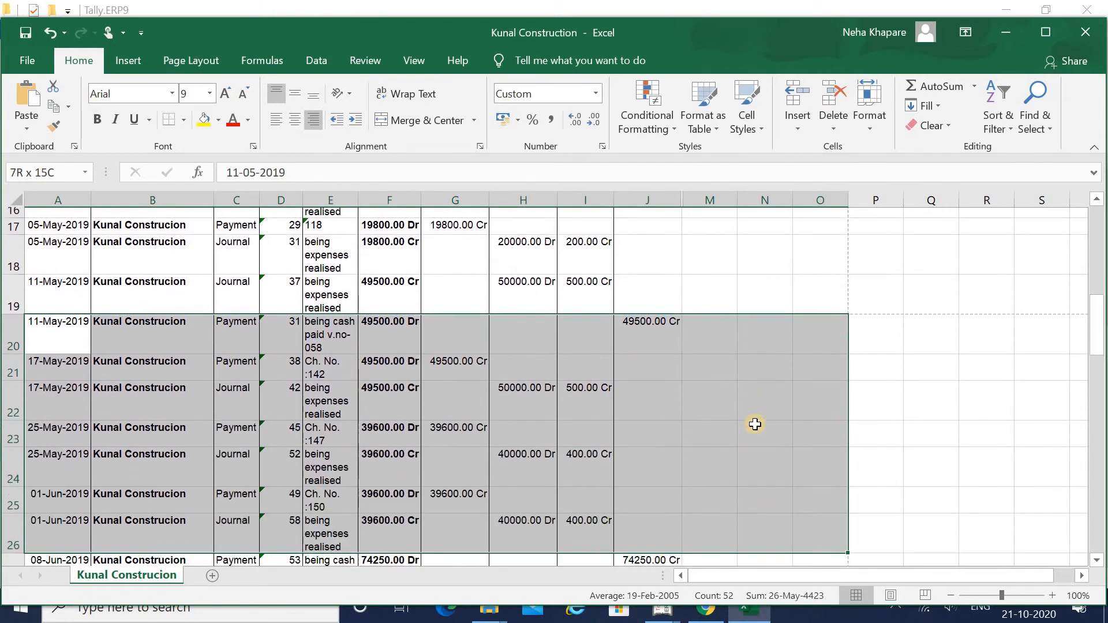
pyautogui.hotkey('shift', 'Down')
pyautogui.hotkey('shift', 'Down')
pyautogui.hotkey('shift', 'Down')
pyautogui.hotkey('shift', 'Down')
pyautogui.hotkey('shift', 'Down')
pyautogui.hotkey('shift', 'Down')
pyautogui.hotkey('shift', 'Down')
pyautogui.hotkey('shift', 'Down')
pyautogui.hotkey('shift', 'Down')
pyautogui.hotkey('shift', 'Down')
pyautogui.hotkey('shift', 'Down')
pyautogui.hotkey('shift', 'Down')
pyautogui.hotkey('shift', 'Down')
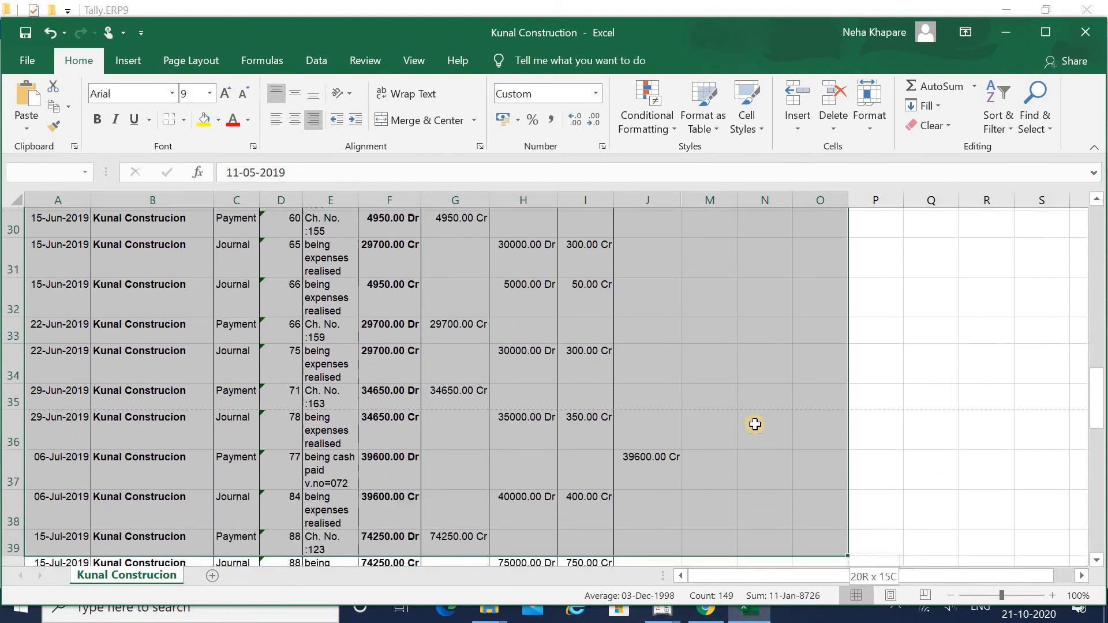
pyautogui.hotkey('shift', 'Down')
pyautogui.hotkey('shift', 'Down')
pyautogui.hotkey('shift', 'Down')
pyautogui.hotkey('shift', 'Down')
pyautogui.hotkey('shift', 'Down')
pyautogui.hotkey('shift', 'Down')
pyautogui.hotkey('shift', 'Down')
pyautogui.hotkey('shift', 'Down')
pyautogui.hotkey('shift', 'Down')
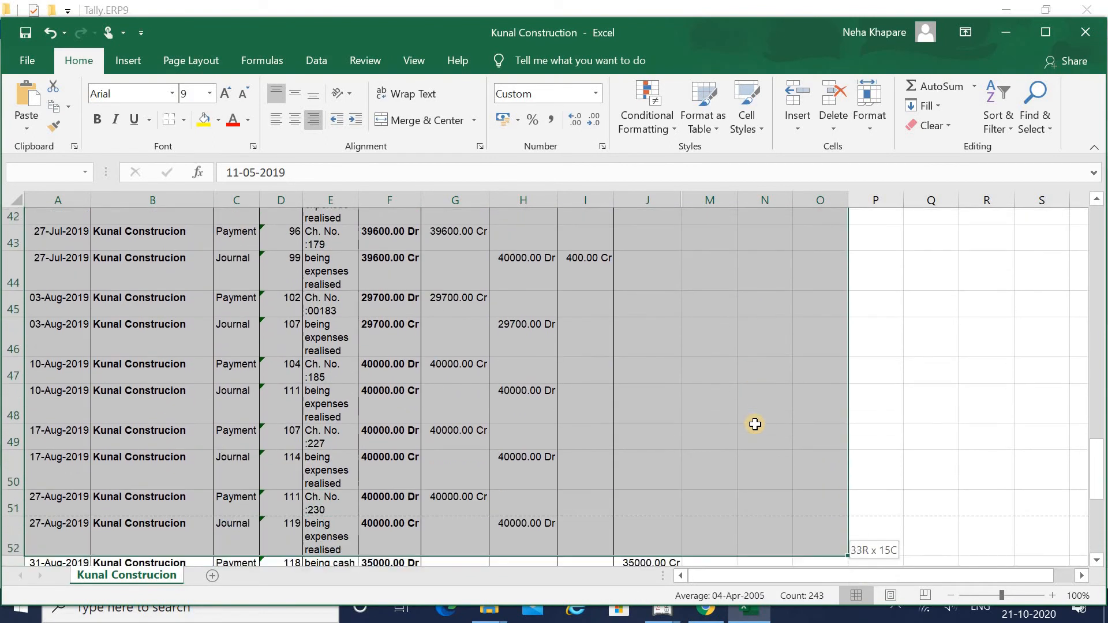
pyautogui.hotkey('shift', 'Down')
pyautogui.hotkey('shift', 'Down')
pyautogui.hotkey('shift', 'Down')
pyautogui.hotkey('shift', 'Down')
pyautogui.hotkey('shift', 'Down')
pyautogui.hotkey('shift', 'Down')
pyautogui.hotkey('shift', 'Down')
pyautogui.hotkey('shift', 'Down')
pyautogui.hotkey('shift', 'Down')
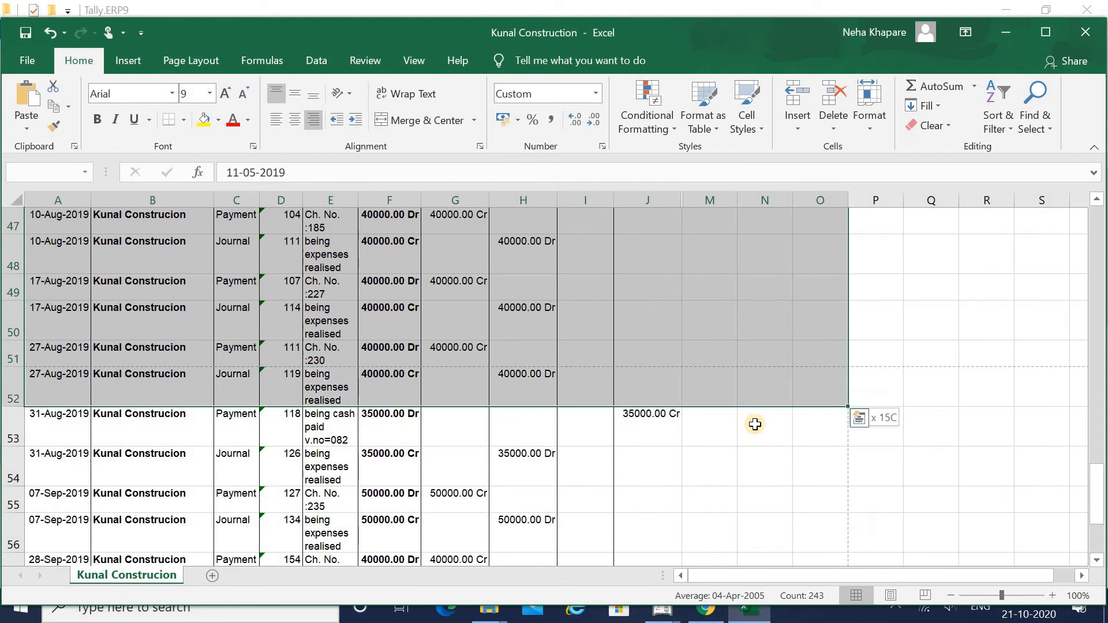
pyautogui.hotkey('shift', 'Up')
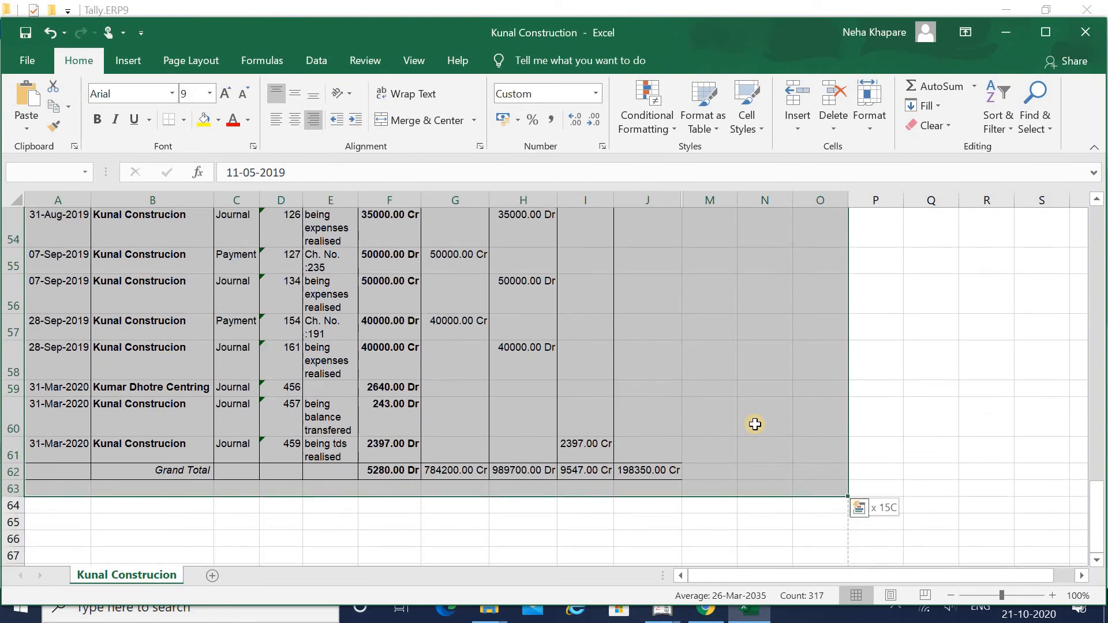
pyautogui.hotkey('ctrl', 'c')
pyautogui.press('Down')
pyautogui.press('Down')
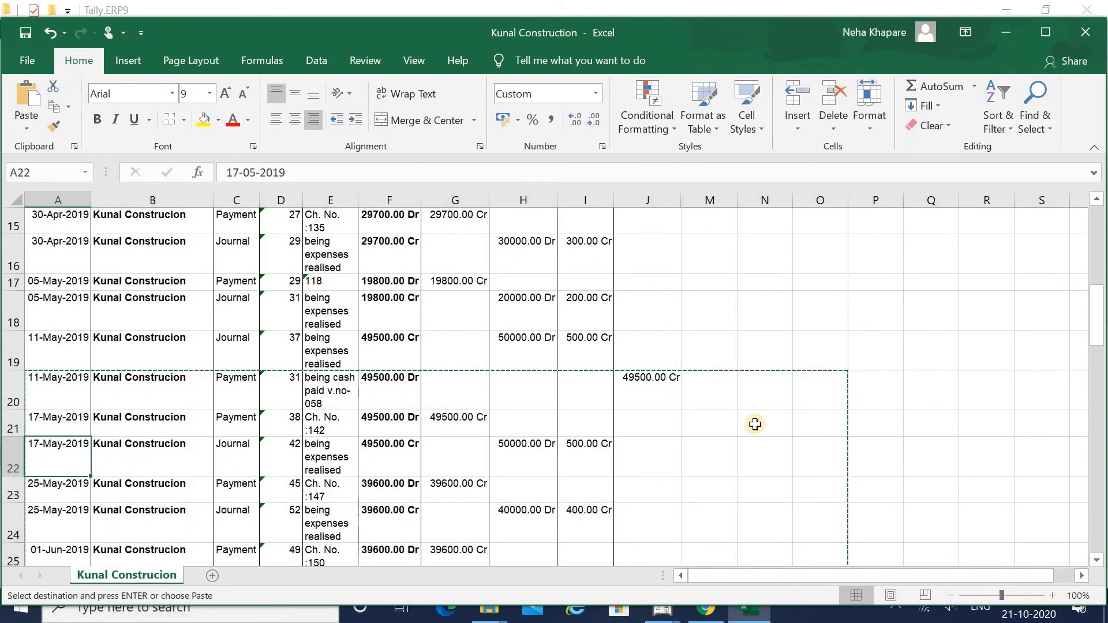
pyautogui.hotkey('ctrl', 'v')
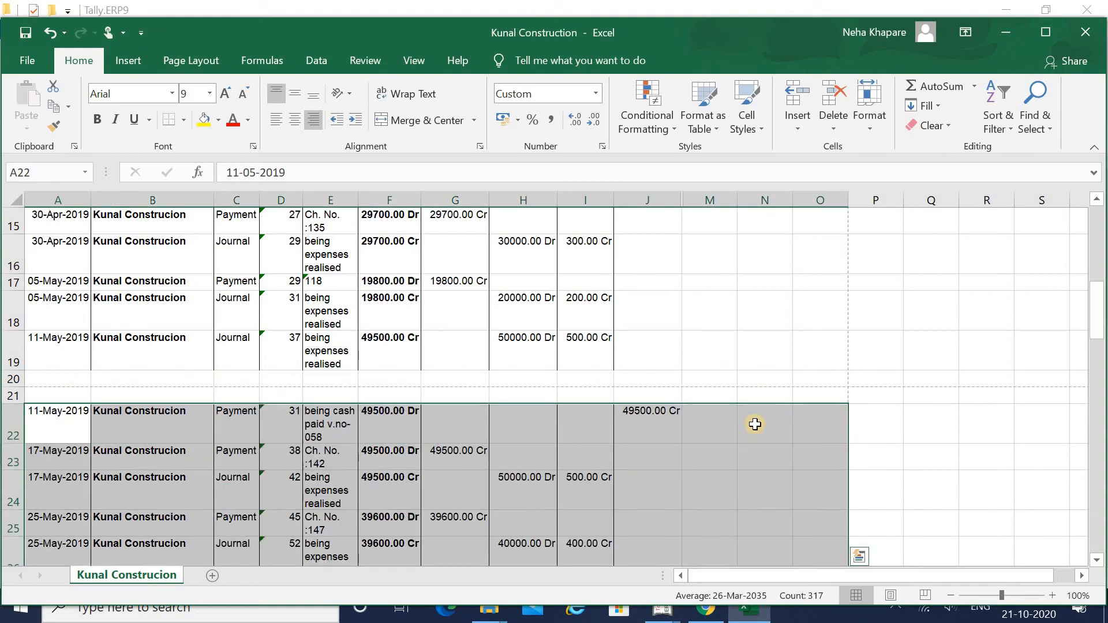
# Move the block A37:J65, from the 29-Jun-2019 payment at the next page break through the Grand Total, down two rows to start at A39
pyautogui.press('Down')
pyautogui.press('Down')
pyautogui.press('Down')
pyautogui.press('Down')
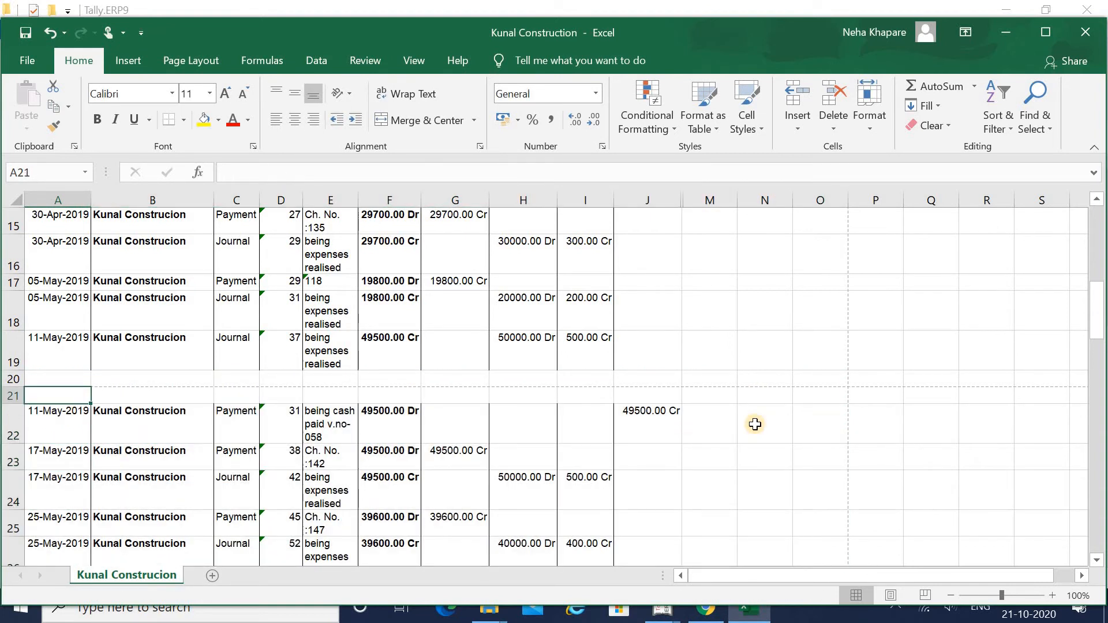
pyautogui.press('Down')
pyautogui.press('Down')
pyautogui.press('Down')
pyautogui.press('Down')
pyautogui.press('Down')
pyautogui.press('Down')
pyautogui.press('Down')
pyautogui.press('Down')
pyautogui.press('Down')
pyautogui.press('Down')
pyautogui.press('Down')
pyautogui.press('Down')
pyautogui.press('Down')
pyautogui.press('Down')
pyautogui.press('Down')
pyautogui.press('Down')
pyautogui.press('Down')
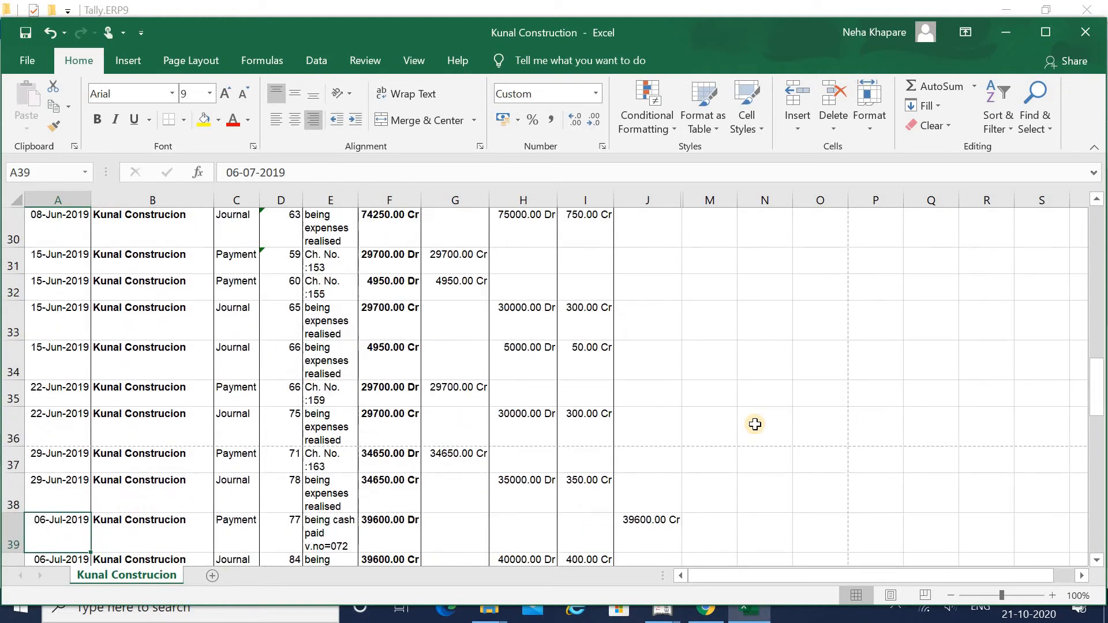
pyautogui.press('Up')
pyautogui.press('Up')
pyautogui.press('Up')
pyautogui.press('Up')
pyautogui.press('Down')
pyautogui.press('Down')
pyautogui.hotkey('shift', 'Right')
pyautogui.hotkey('shift', 'Right')
pyautogui.hotkey('shift', 'Right')
pyautogui.hotkey('shift', 'Right')
pyautogui.hotkey('shift', 'Right')
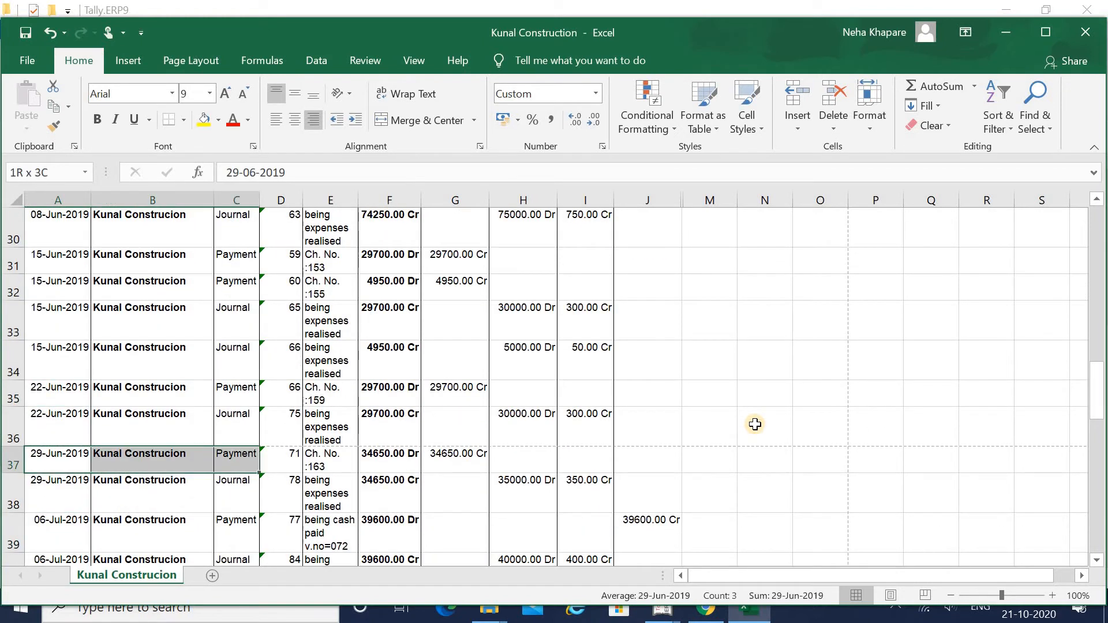
pyautogui.hotkey('shift', 'Right')
pyautogui.hotkey('shift', 'Right')
pyautogui.hotkey('shift', 'Right')
pyautogui.hotkey('shift', 'Right')
pyautogui.hotkey('shift', 'Down')
pyautogui.hotkey('shift', 'Down')
pyautogui.hotkey('shift', 'Down')
pyautogui.hotkey('shift', 'Down')
pyautogui.hotkey('shift', 'Down')
pyautogui.hotkey('shift', 'Down')
pyautogui.hotkey('shift', 'Down')
pyautogui.hotkey('shift', 'Down')
pyautogui.hotkey('shift', 'Down')
pyautogui.hotkey('shift', 'Down')
pyautogui.hotkey('shift', 'Down')
pyautogui.hotkey('shift', 'Down')
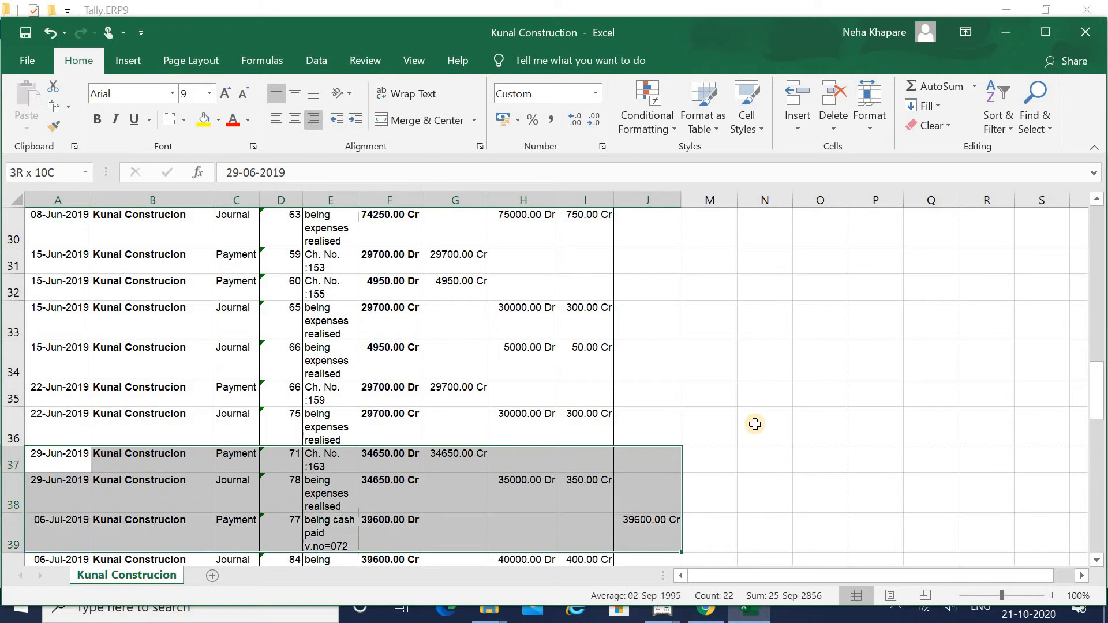
pyautogui.hotkey('shift', 'Down')
pyautogui.hotkey('shift', 'Down')
pyautogui.hotkey('shift', 'Down')
pyautogui.hotkey('shift', 'Down')
pyautogui.hotkey('shift', 'Down')
pyautogui.hotkey('shift', 'Down')
pyautogui.hotkey('shift', 'Down')
pyautogui.hotkey('shift', 'Down')
pyautogui.hotkey('shift', 'Down')
pyautogui.hotkey('shift', 'Down')
pyautogui.hotkey('shift', 'Down')
pyautogui.hotkey('shift', 'Down')
pyautogui.hotkey('shift', 'Down')
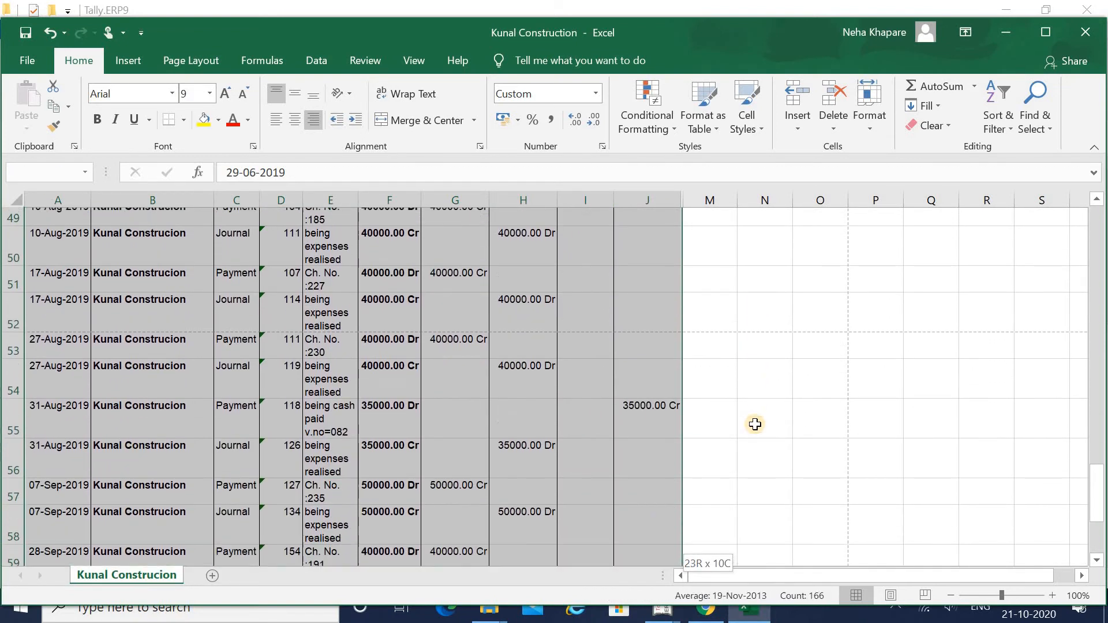
pyautogui.hotkey('shift', 'Down')
pyautogui.hotkey('shift', 'Down')
pyautogui.hotkey('shift', 'Down')
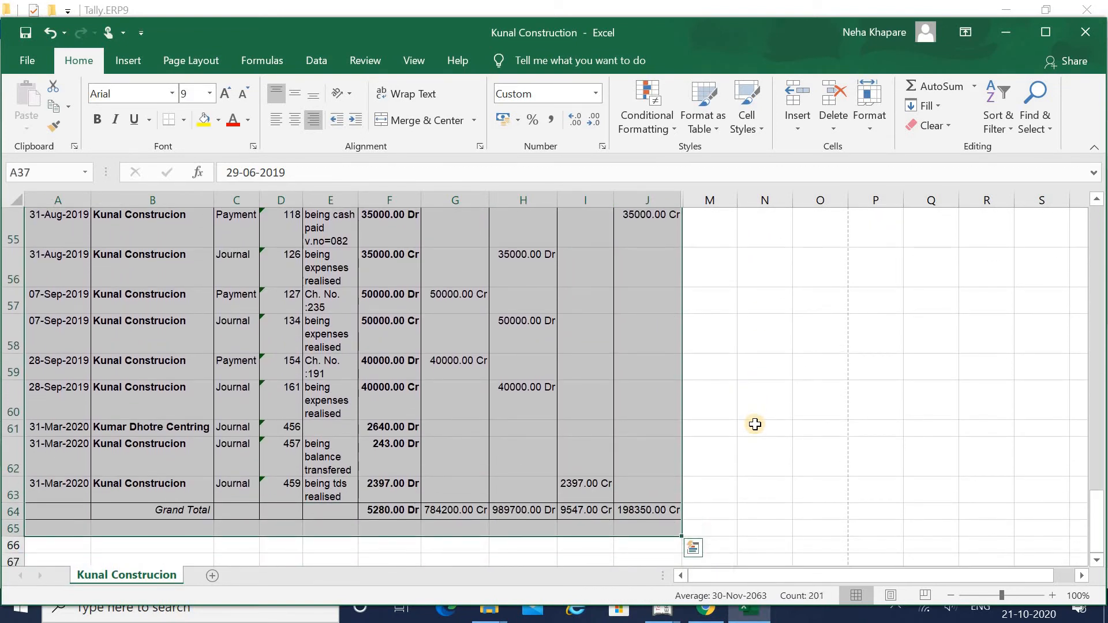
pyautogui.hotkey('ctrl', 'x')
pyautogui.scroll(7, 755, 425)
pyautogui.press('Down')
pyautogui.press('Down')
pyautogui.press('Return')
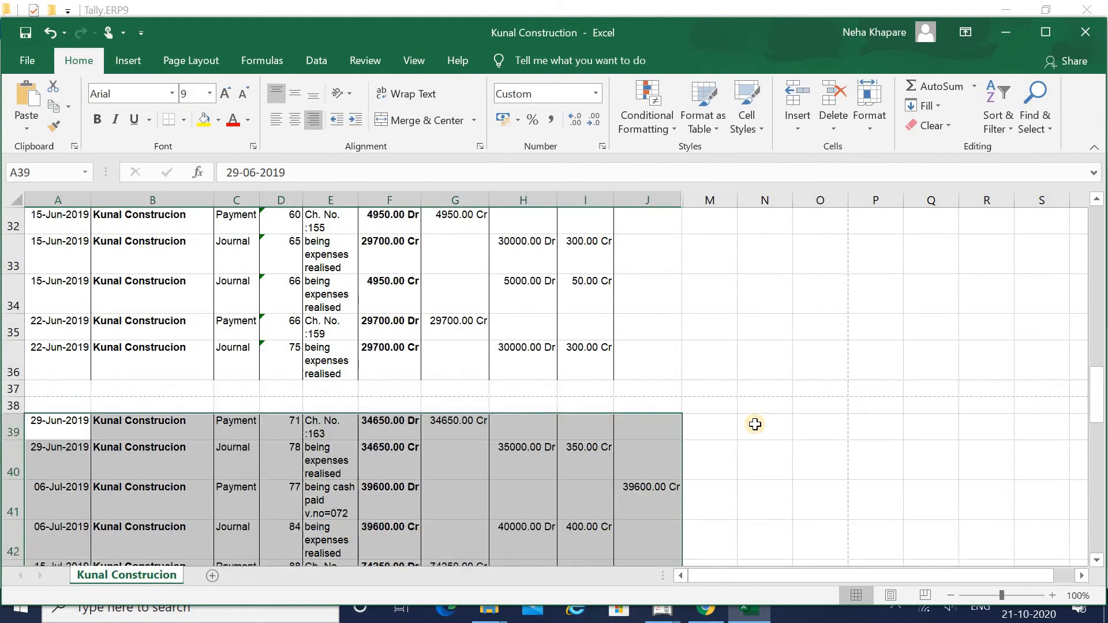
# Examine the remaining ledger rows down to the Grand Total and find the next page break between the vouchers
pyautogui.press('Down')
pyautogui.press('Down')
pyautogui.press('Down')
pyautogui.press('Down')
pyautogui.press('Down')
pyautogui.press('Down')
pyautogui.press('Down')
pyautogui.press('Down')
pyautogui.press('Down')
pyautogui.press('Down')
pyautogui.press('Down')
pyautogui.press('Down')
pyautogui.press('Down')
pyautogui.press('Down')
pyautogui.press('Down')
pyautogui.press('Down')
pyautogui.press('Down')
pyautogui.press('Down')
pyautogui.press('Down')
pyautogui.press('Down')
pyautogui.press('Down')
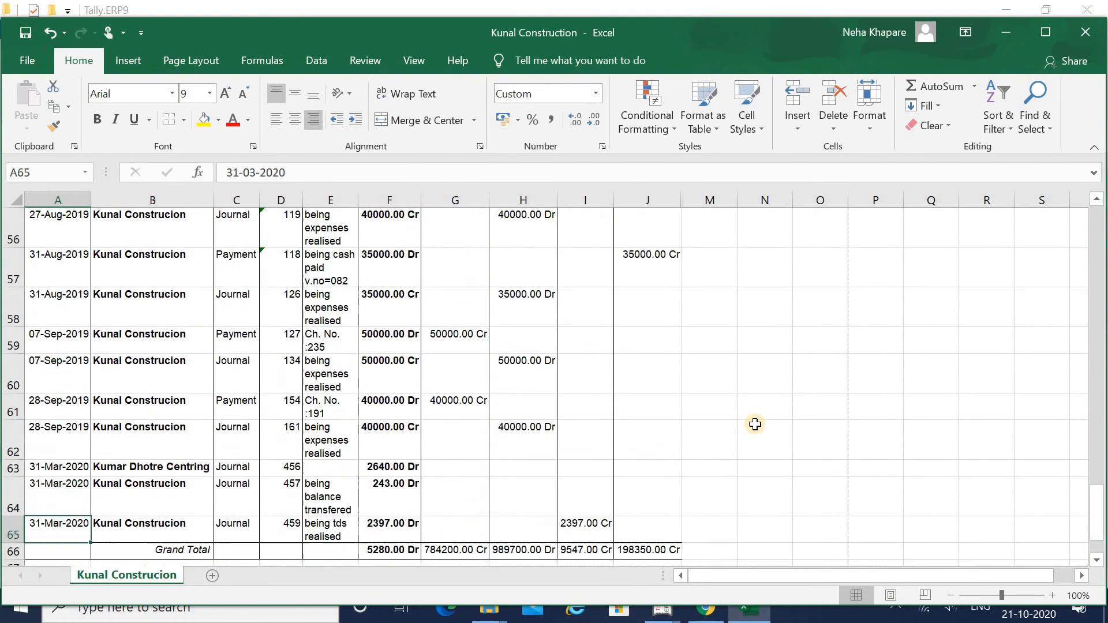
pyautogui.press('Up')
pyautogui.press('Up')
pyautogui.press('Up')
pyautogui.press('Up')
pyautogui.press('Up')
pyautogui.press('Up')
pyautogui.press('Up')
pyautogui.press('Up')
pyautogui.press('Up')
pyautogui.press('Up')
pyautogui.press('Up')
pyautogui.press('Up')
pyautogui.press('Up')
pyautogui.press('Up')
pyautogui.press('Up')
pyautogui.press('Up')
pyautogui.press('Up')
pyautogui.press('Up')
pyautogui.press('Up')
pyautogui.press('Up')
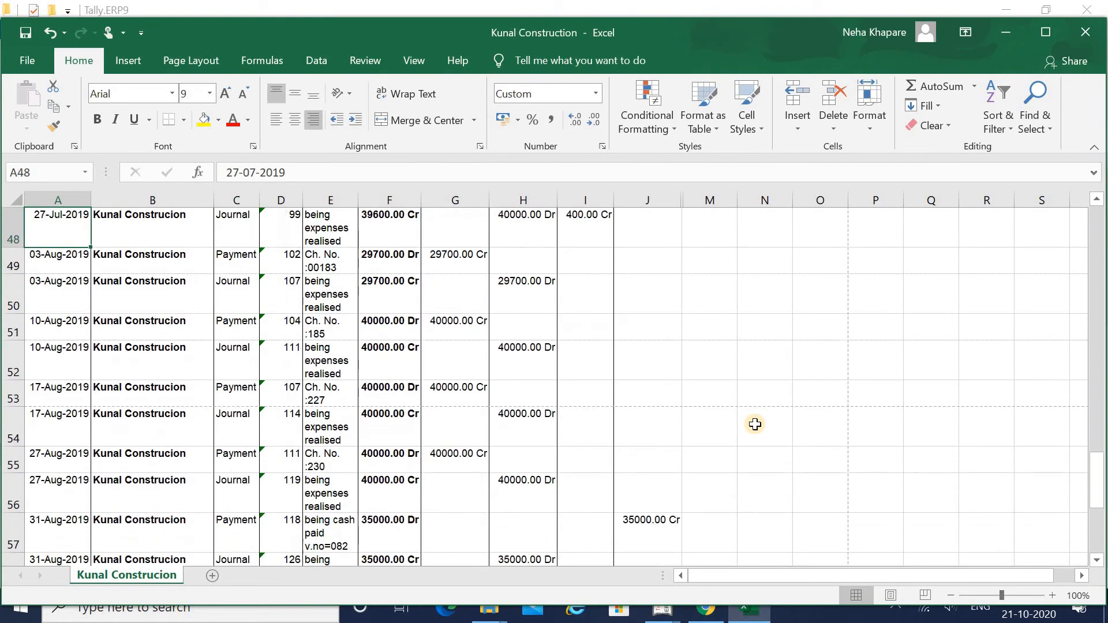
# Move the block A54:J67, from the 17-Aug-2019 journal at the page break through the Grand Total, down two rows to start at A56
pyautogui.press('Down')
pyautogui.press('Down')
pyautogui.press('Down')
pyautogui.press('Down')
pyautogui.press('Down')
pyautogui.press('Down')
pyautogui.hotkey('shift', 'Right')
pyautogui.hotkey('shift', 'Right')
pyautogui.hotkey('shift', 'Right')
pyautogui.hotkey('shift', 'Right')
pyautogui.hotkey('shift', 'Right')
pyautogui.hotkey('shift', 'Right')
pyautogui.hotkey('shift', 'Right')
pyautogui.hotkey('shift', 'Right')
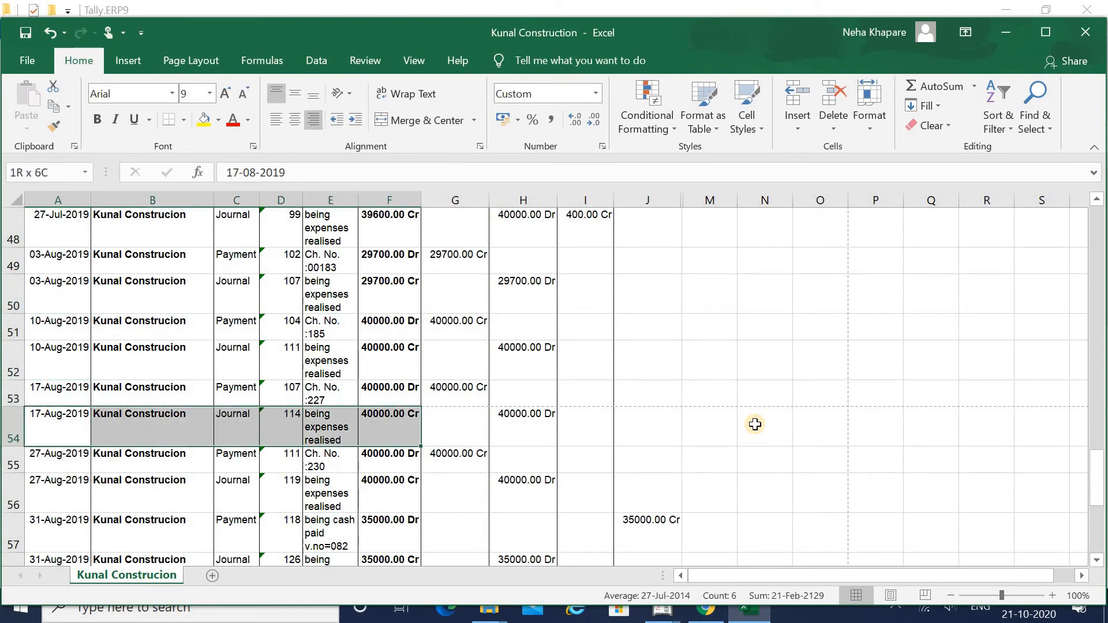
pyautogui.hotkey('shift', 'Down')
pyautogui.hotkey('shift', 'Right')
pyautogui.hotkey('shift', 'Down')
pyautogui.hotkey('shift', 'Down')
pyautogui.hotkey('shift', 'Down')
pyautogui.hotkey('shift', 'Down')
pyautogui.hotkey('shift', 'Down')
pyautogui.hotkey('shift', 'Down')
pyautogui.hotkey('shift', 'Down')
pyautogui.hotkey('shift', 'Down')
pyautogui.hotkey('shift', 'Down')
pyautogui.hotkey('shift', 'Down')
pyautogui.hotkey('shift', 'Down')
pyautogui.hotkey('shift', 'Down')
pyautogui.hotkey('shift', 'Down')
pyautogui.hotkey('shift', 'Down')
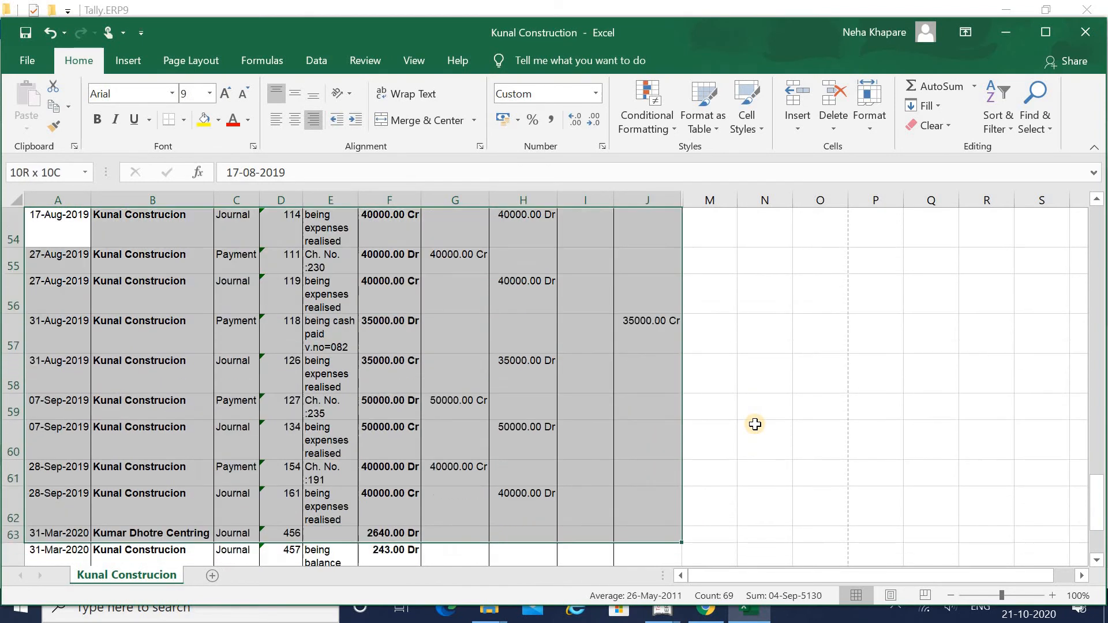
pyautogui.hotkey('shift', 'Up')
pyautogui.hotkey('shift', 'Up')
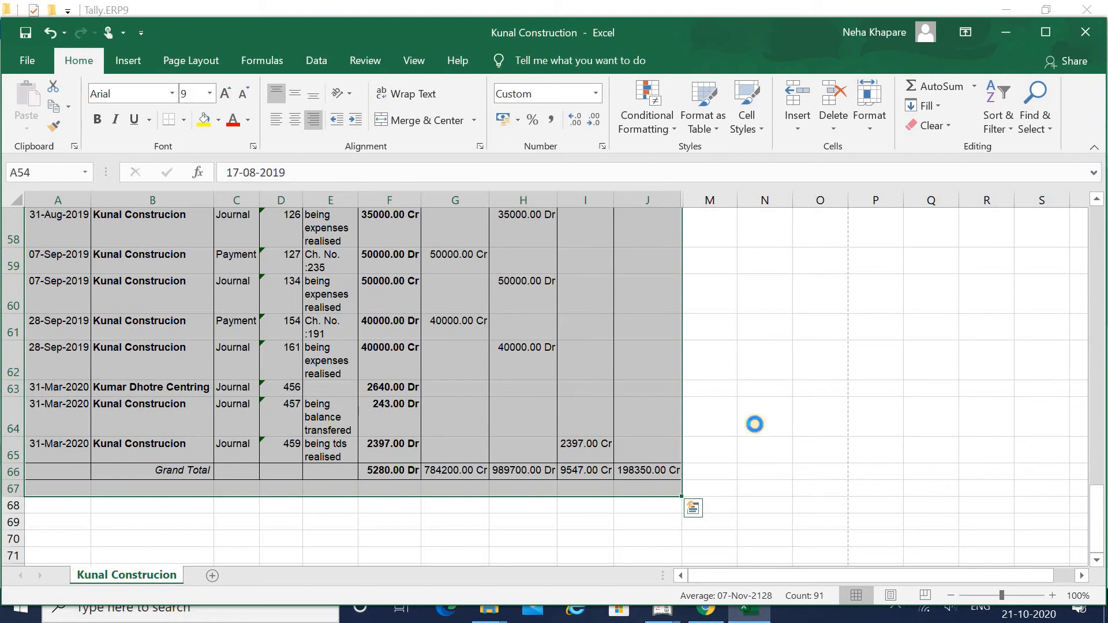
pyautogui.hotkey('ctrl', 'x')
pyautogui.press('Down')
pyautogui.press('Down')
pyautogui.press('Return')
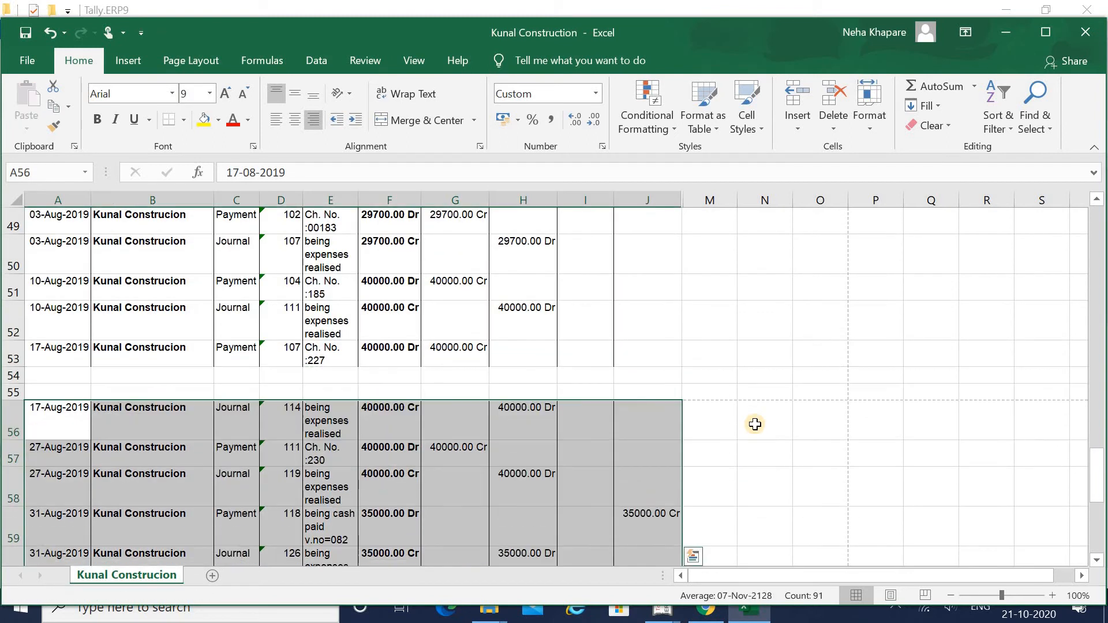
# Move the block in columns A to O, from the 17-Aug-2019 journal in row 56 through the Grand Total, down two rows to start at A58
pyautogui.press('Down')
pyautogui.press('Up')
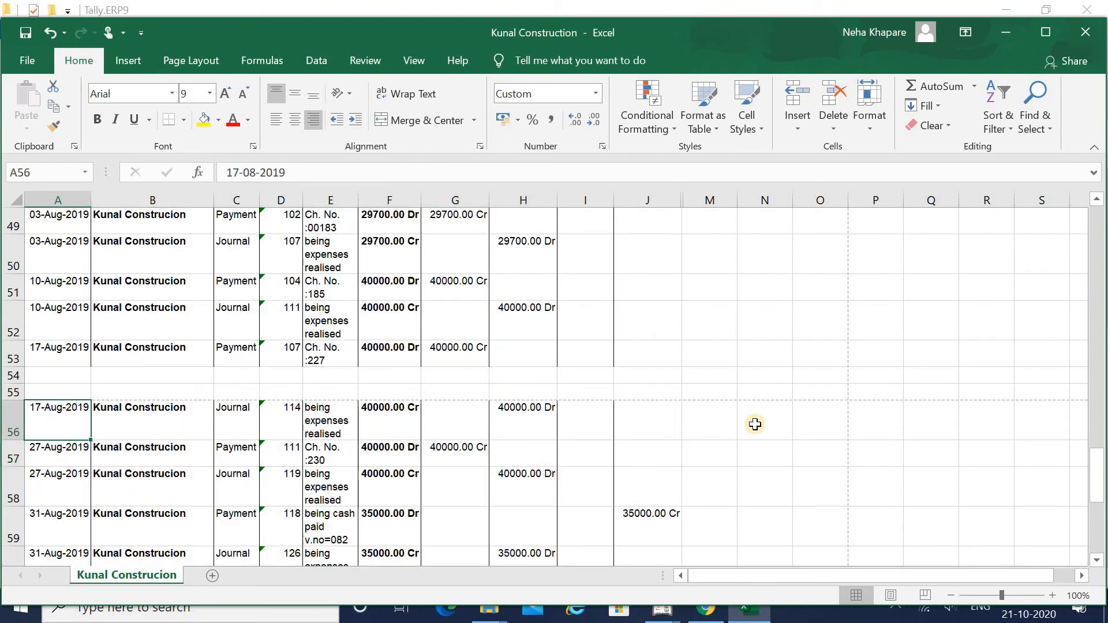
pyautogui.hotkey('shift', 'Right')
pyautogui.hotkey('shift', 'Right')
pyautogui.hotkey('shift', 'Right')
pyautogui.hotkey('shift', 'Right')
pyautogui.hotkey('shift', 'Right')
pyautogui.hotkey('shift', 'Right')
pyautogui.hotkey('shift', 'Right')
pyautogui.hotkey('shift', 'Right')
pyautogui.hotkey('shift', 'Right')
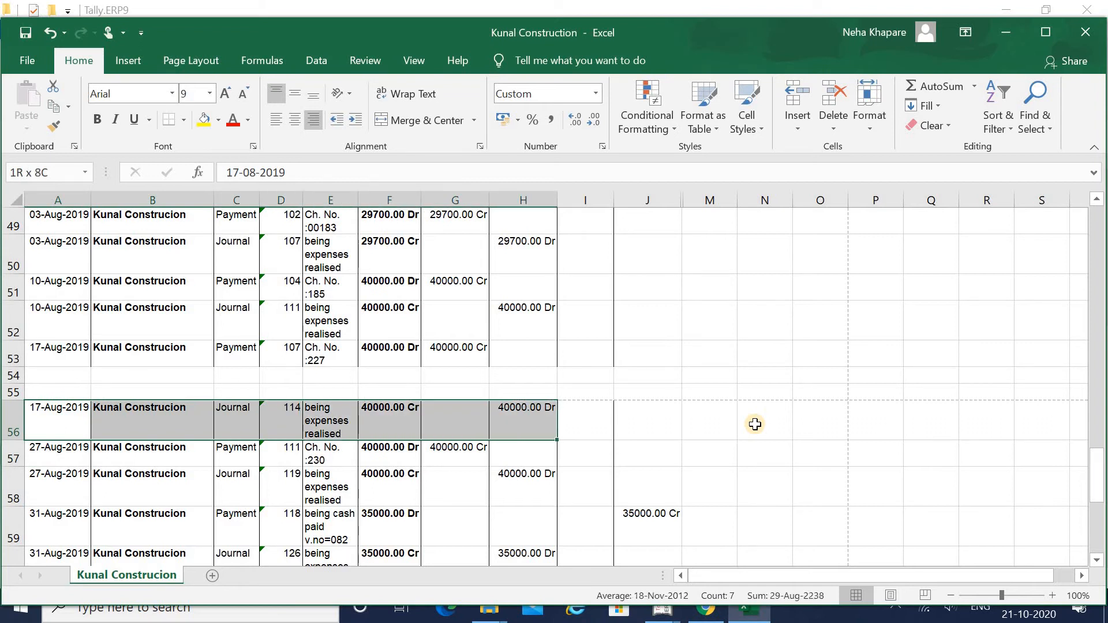
pyautogui.hotkey('shift', 'Right')
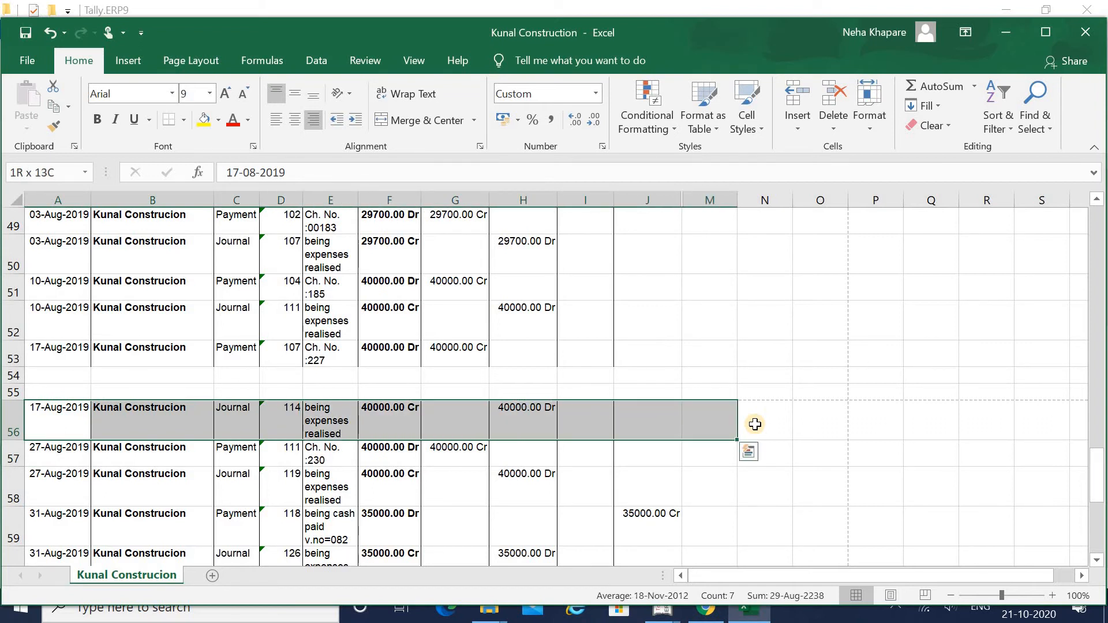
pyautogui.hotkey('shift', 'Right')
pyautogui.hotkey('shift', 'Right')
pyautogui.hotkey('shift', 'Down')
pyautogui.hotkey('shift', 'Down')
pyautogui.hotkey('shift', 'Down')
pyautogui.hotkey('shift', 'Down')
pyautogui.hotkey('shift', 'Down')
pyautogui.hotkey('shift', 'Down')
pyautogui.hotkey('shift', 'Down')
pyautogui.hotkey('shift', 'Down')
pyautogui.hotkey('shift', 'Down')
pyautogui.hotkey('shift', 'Down')
pyautogui.hotkey('shift', 'Down')
pyautogui.hotkey('shift', 'Down')
pyautogui.hotkey('shift', 'Down')
pyautogui.hotkey('shift', 'Down')
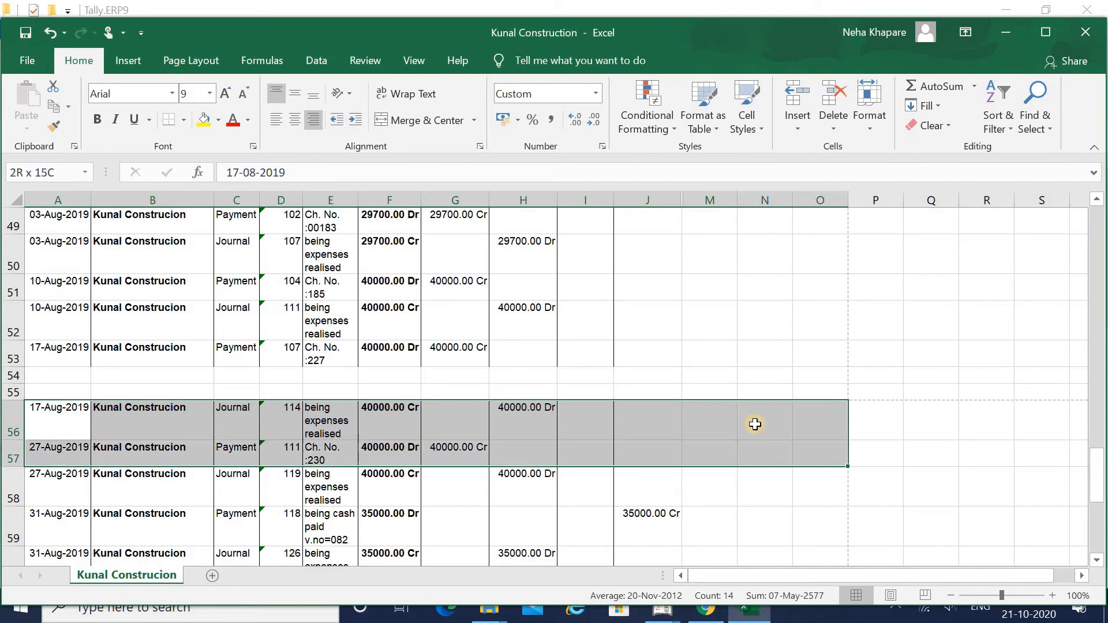
pyautogui.hotkey('shift', 'Up')
pyautogui.hotkey('shift', 'Up')
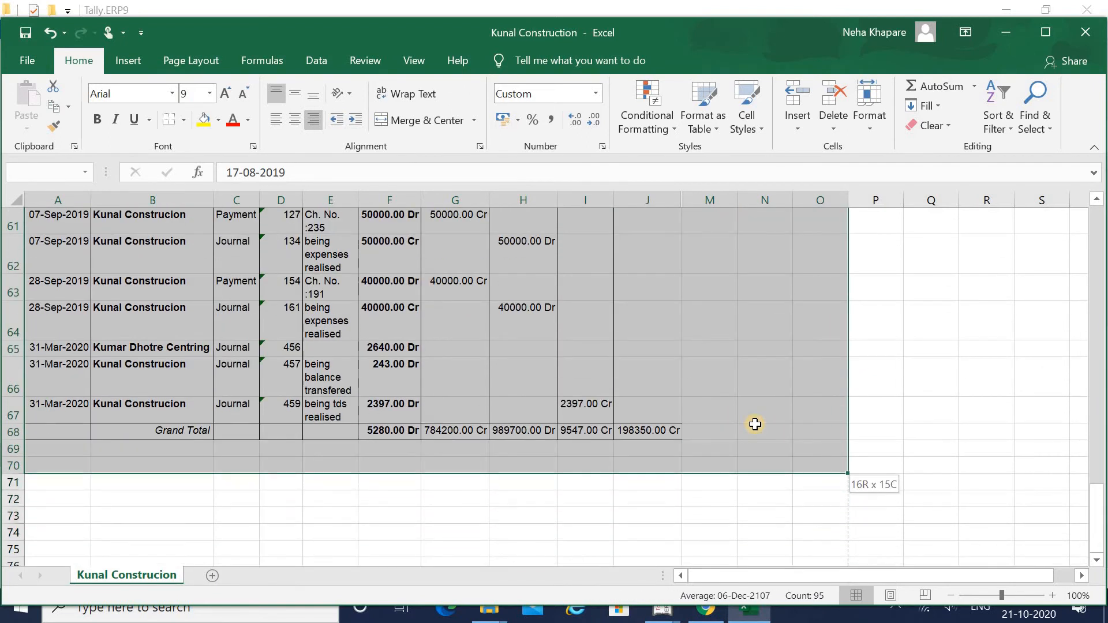
pyautogui.hotkey('ctrl', 'c')
pyautogui.scroll(2, 755, 424)
pyautogui.press('Down')
pyautogui.press('Down')
pyautogui.scroll(1, 755, 424)
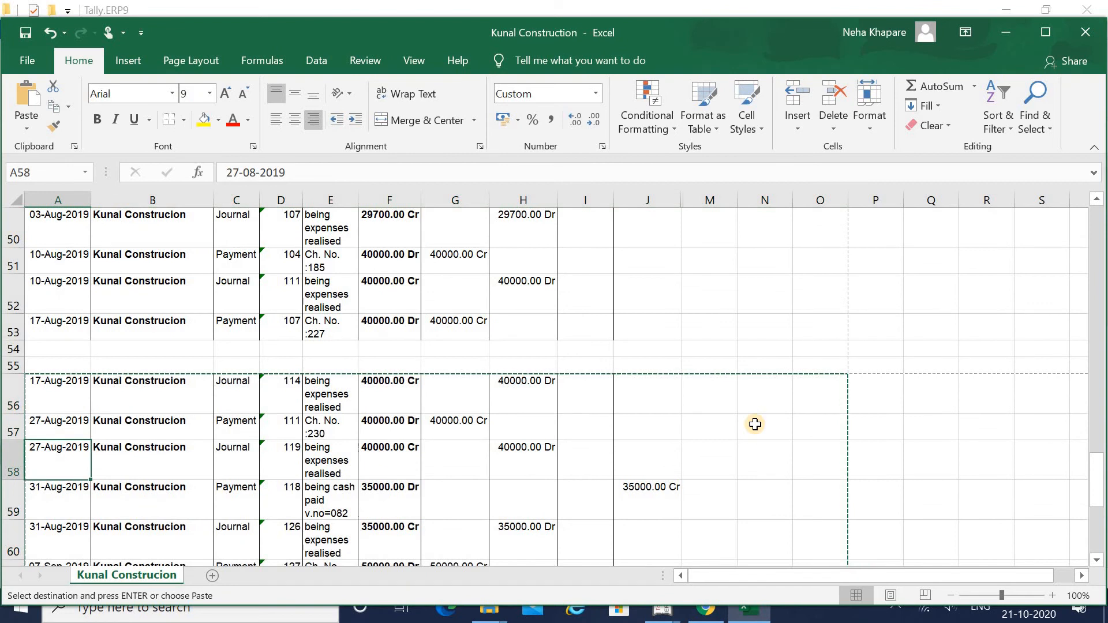
pyautogui.hotkey('ctrl', 'v')
# Return to the start of the ledger and copy the column heading row A8:J8, from Date through Cash
pyautogui.press('Up')
pyautogui.press('Up')
pyautogui.press('Up')
pyautogui.press('Up')
pyautogui.press('Up')
pyautogui.press('Up')
pyautogui.press('Up')
pyautogui.press('Up')
pyautogui.press('Up')
pyautogui.press('Up')
pyautogui.press('Up')
pyautogui.press('Up')
pyautogui.press('Up')
pyautogui.press('Up')
pyautogui.press('Up')
pyautogui.press('Up')
pyautogui.press('Up')
pyautogui.press('Up')
pyautogui.press('Up')
pyautogui.press('Up')
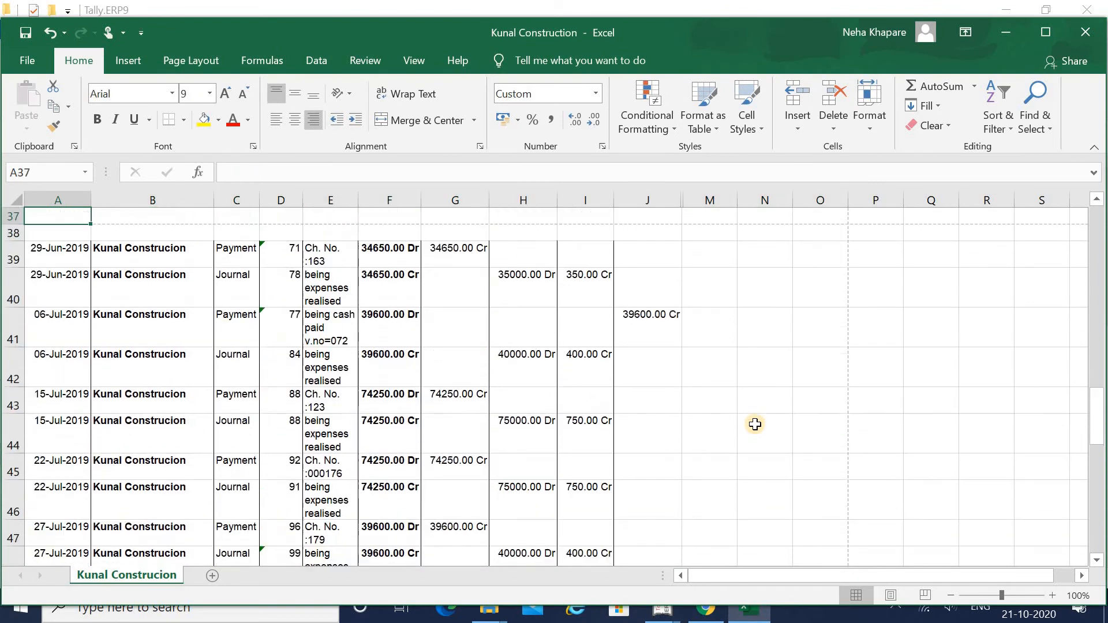
pyautogui.press('Up')
pyautogui.press('Up')
pyautogui.press('Up')
pyautogui.press('Up')
pyautogui.press('Up')
pyautogui.press('Up')
pyautogui.press('Up')
pyautogui.press('Up')
pyautogui.press('Up')
pyautogui.press('Up')
pyautogui.press('Up')
pyautogui.press('Up')
pyautogui.press('Up')
pyautogui.press('Up')
pyautogui.press('Up')
pyautogui.press('Up')
pyautogui.press('Up')
pyautogui.press('Up')
pyautogui.press('Up')
pyautogui.press('Up')
pyautogui.press('Down')
pyautogui.press('Down')
pyautogui.press('Down')
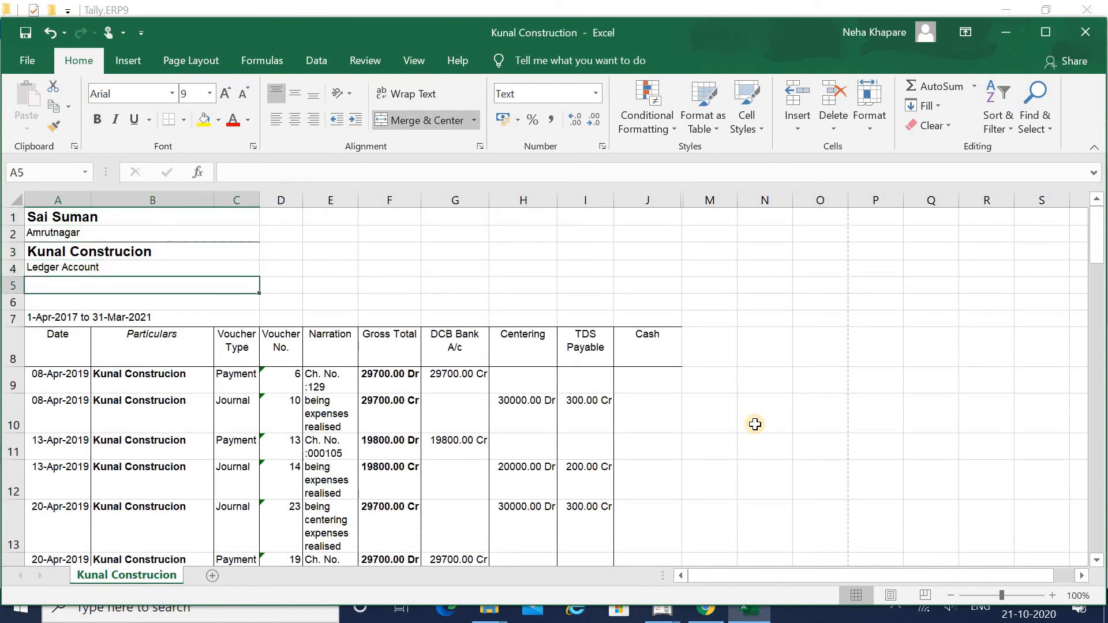
pyautogui.press('Down')
pyautogui.press('Down')
pyautogui.press('Down')
pyautogui.hotkey('shift', 'Right')
pyautogui.hotkey('shift', 'Right')
pyautogui.hotkey('shift', 'Right')
pyautogui.hotkey('shift', 'Right')
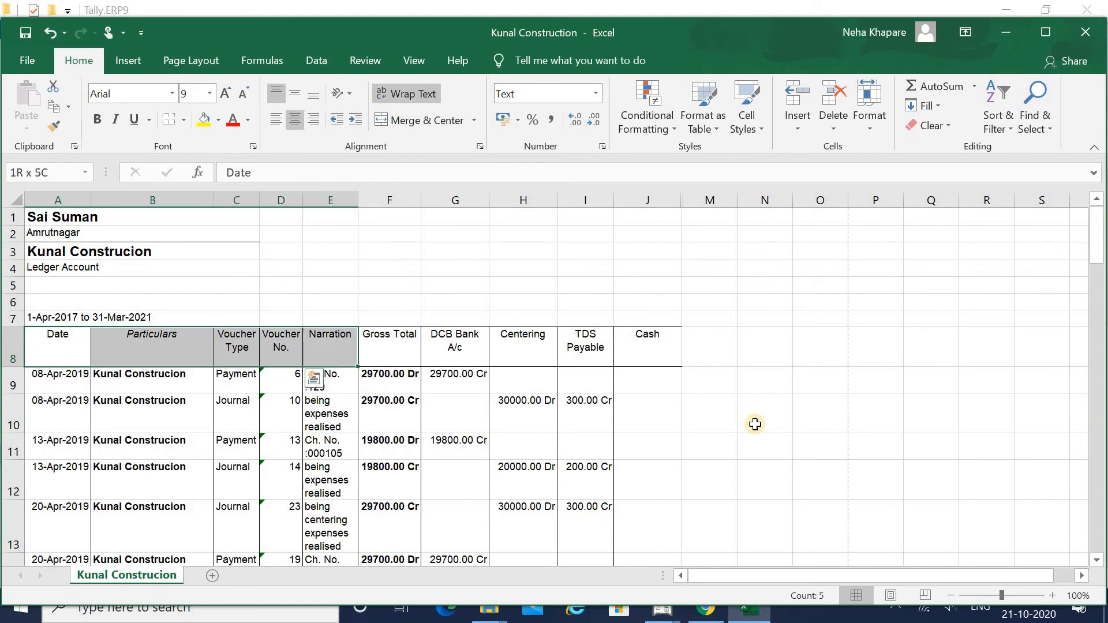
pyautogui.hotkey('shift', 'Right')
pyautogui.hotkey('shift', 'Right')
pyautogui.hotkey('shift', 'Right')
pyautogui.hotkey('shift', 'Right')
pyautogui.hotkey('shift', 'Right')
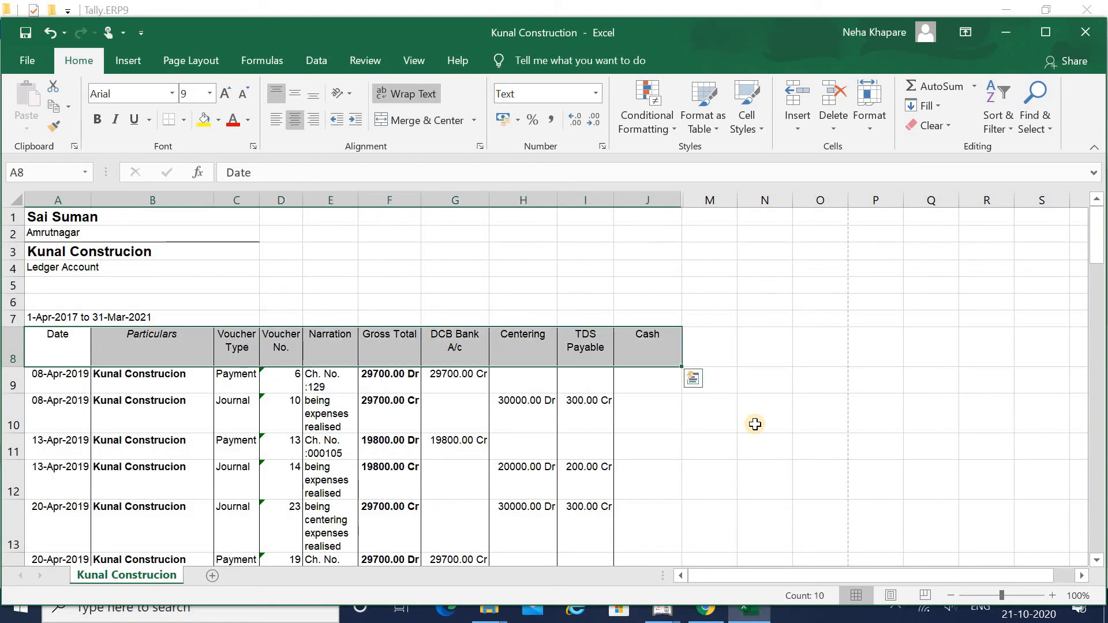
pyautogui.hotkey('ctrl', 'c')
# Paste the copied column headings at A21, in the blank row directly above the 11-May-2019 payment at the first page break
pyautogui.press('Down')
pyautogui.press('Down')
pyautogui.press('Down')
pyautogui.press('Down')
pyautogui.press('Down')
pyautogui.press('Down')
pyautogui.press('Down')
pyautogui.press('Down')
pyautogui.press('Down')
pyautogui.press('Down')
pyautogui.press('Down')
pyautogui.press('Down')
pyautogui.press('Down')
pyautogui.press('Down')
pyautogui.press('Down')
pyautogui.press('Down')
pyautogui.press('Down')
pyautogui.press('Down')
pyautogui.press('Down')
pyautogui.press('Down')
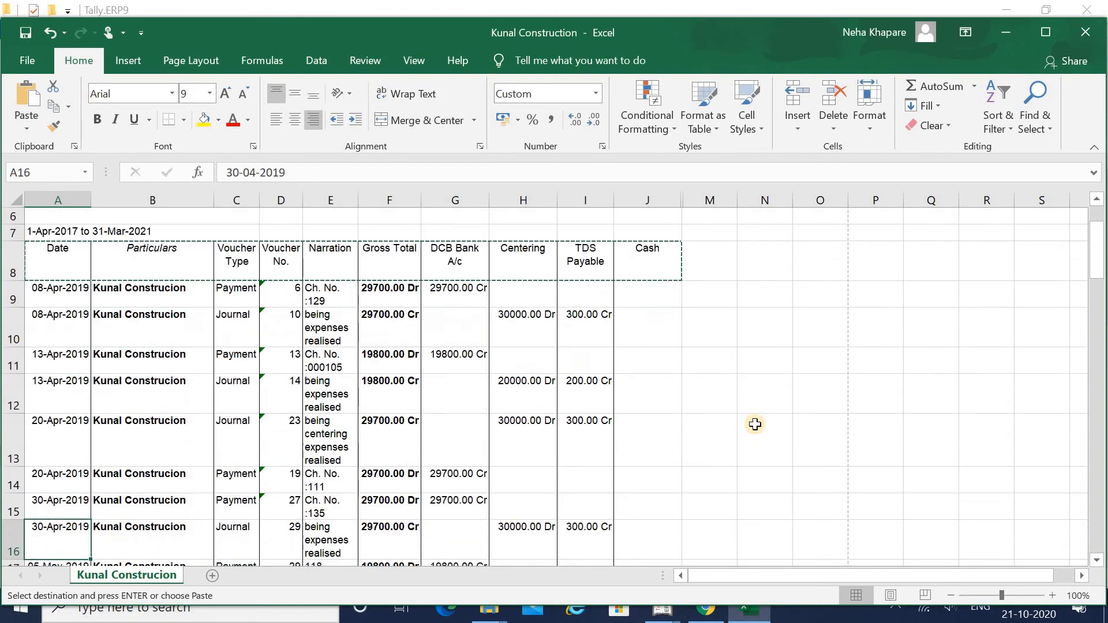
pyautogui.press('Down')
pyautogui.press('Down')
pyautogui.press('Down')
pyautogui.press('Up')
pyautogui.press('Up')
pyautogui.press('Up')
pyautogui.press('Up')
pyautogui.press('Up')
pyautogui.press('Up')
pyautogui.press('Up')
pyautogui.press('Up')
pyautogui.press('Up')
pyautogui.press('Up')
pyautogui.press('Up')
pyautogui.press('Up')
pyautogui.press('Up')
pyautogui.press('Up')
pyautogui.press('Up')
pyautogui.press('Up')
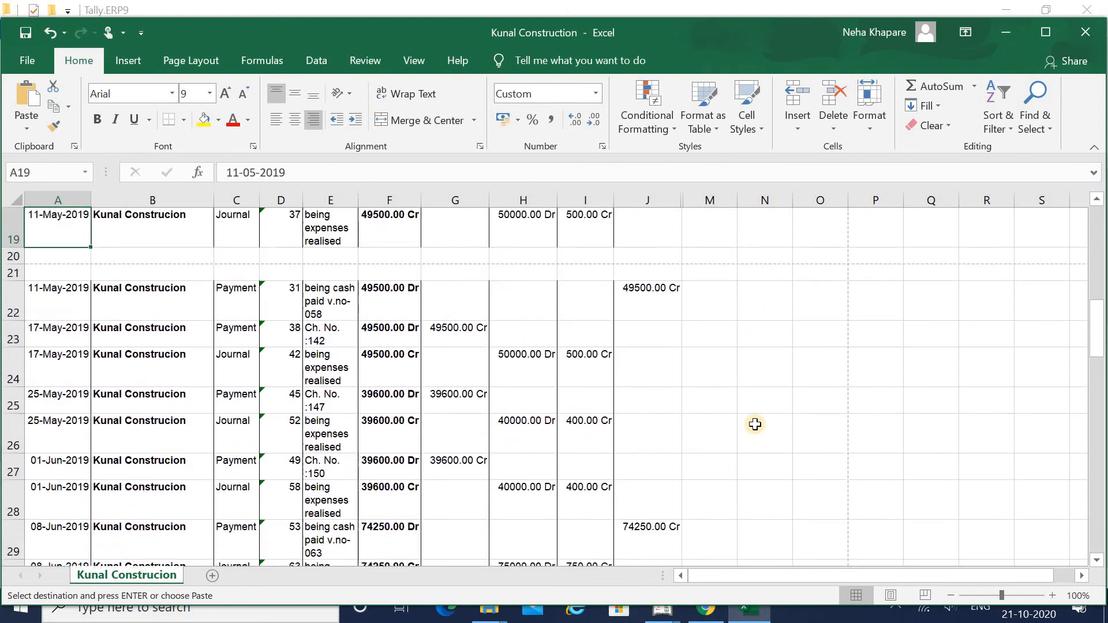
pyautogui.press('Down')
pyautogui.press('Down')
pyautogui.press('Down')
pyautogui.press('Down')
pyautogui.press('Down')
pyautogui.press('Down')
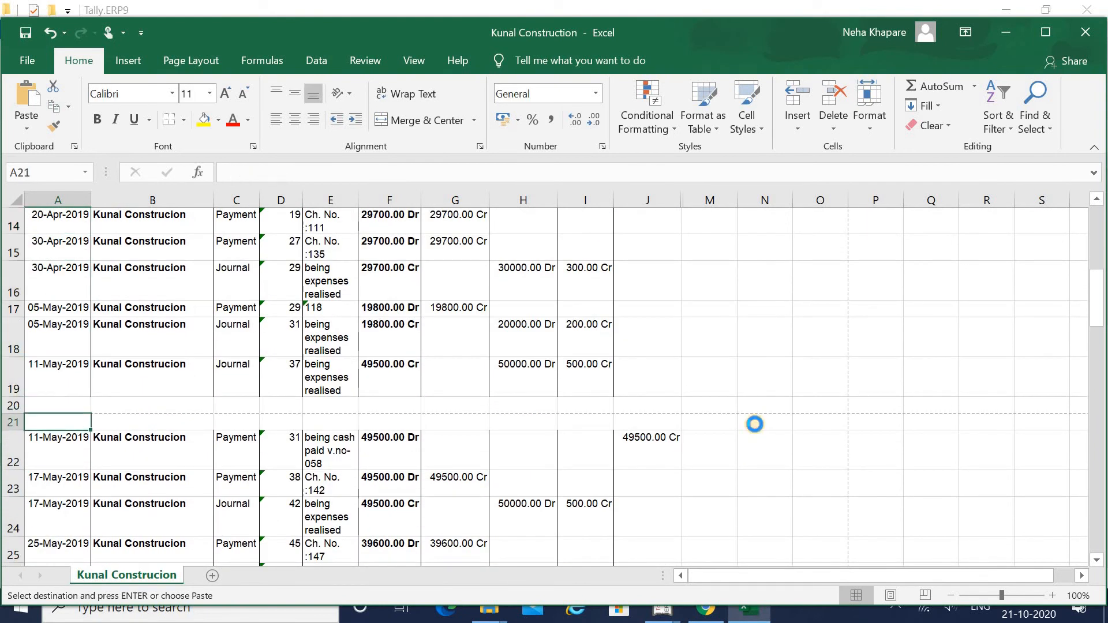
pyautogui.hotkey('ctrl', 'v')
# Paste the same column headings at A38, in the blank row directly above the 29-Jun-2019 payment at the second page break
pyautogui.press('Down')
pyautogui.press('Down')
pyautogui.press('Down')
pyautogui.press('Down')
pyautogui.press('Down')
pyautogui.press('Down')
pyautogui.press('Down')
pyautogui.press('Down')
pyautogui.press('Down')
pyautogui.press('Down')
pyautogui.press('Down')
pyautogui.press('Down')
pyautogui.press('Down')
pyautogui.press('Down')
pyautogui.press('Down')
pyautogui.press('Down')
pyautogui.press('Down')
pyautogui.press('Down')
pyautogui.press('Down')
pyautogui.press('Down')
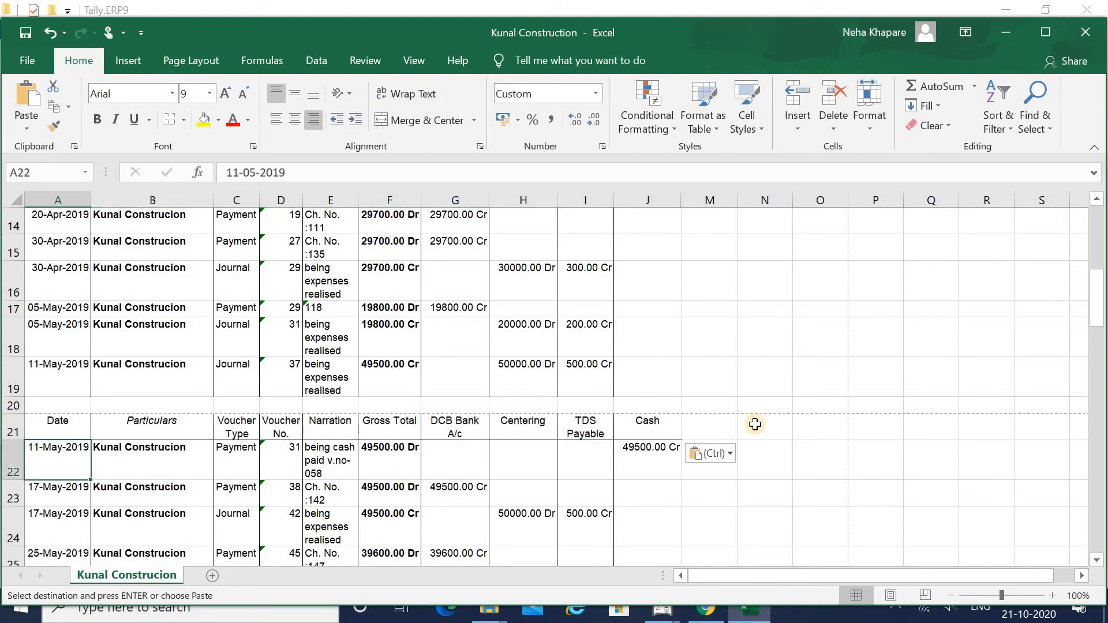
pyautogui.press('Up')
pyautogui.press('Up')
pyautogui.press('Up')
pyautogui.press('Up')
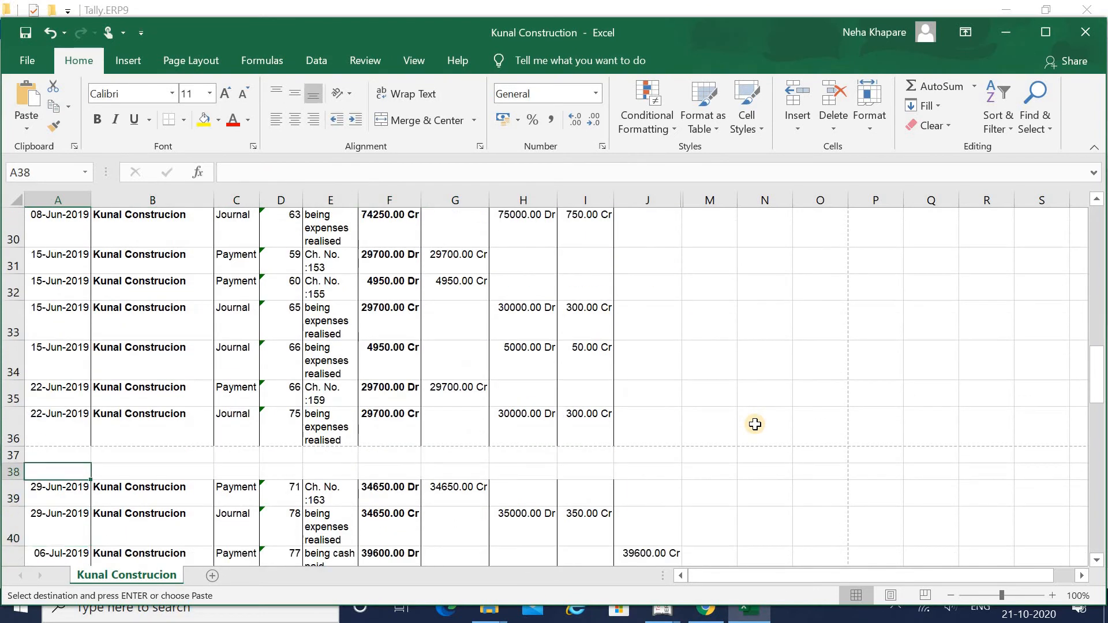
pyautogui.hotkey('ctrl', 'v')
# Paste the copied column headings at A57, in the blank row directly above the 17-Aug-2019 journal at the third page break
pyautogui.press('Down')
pyautogui.press('Down')
pyautogui.press('Down')
pyautogui.press('Down')
pyautogui.press('Down')
pyautogui.press('Down')
pyautogui.press('Down')
pyautogui.press('Down')
pyautogui.press('Down')
pyautogui.press('Down')
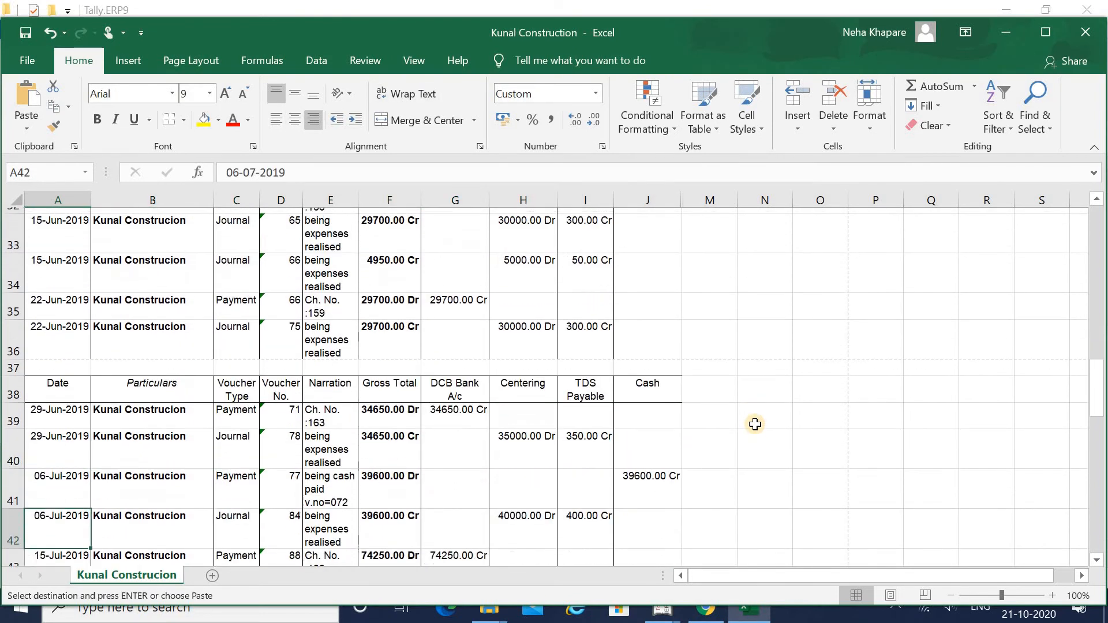
pyautogui.press('Down')
pyautogui.press('Down')
pyautogui.press('Down')
pyautogui.press('Down')
pyautogui.press('Down')
pyautogui.press('Down')
pyautogui.press('Down')
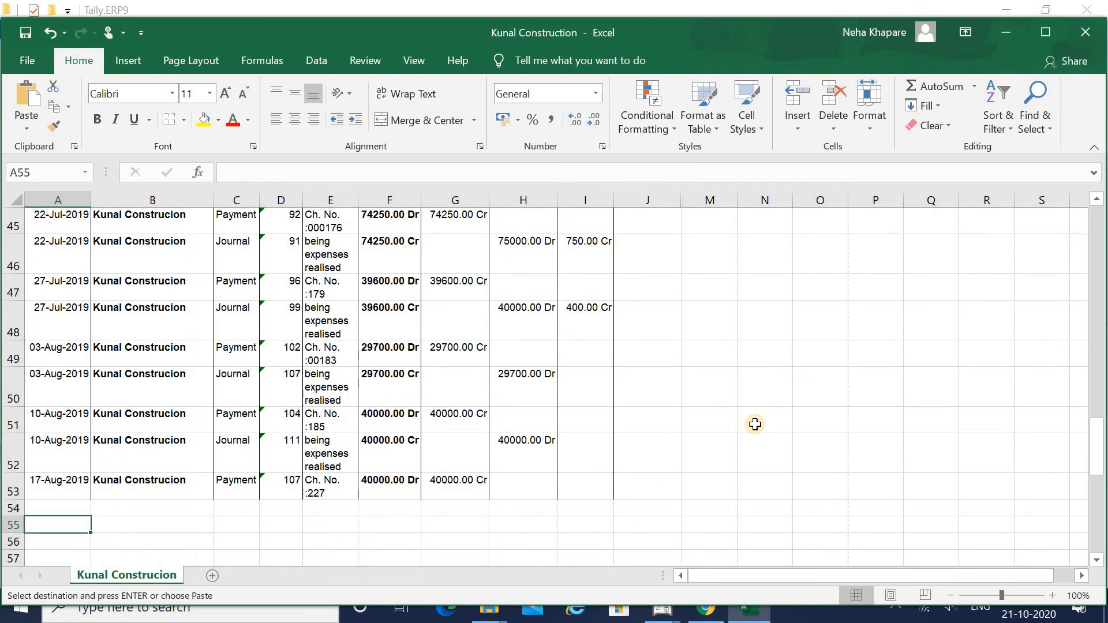
pyautogui.press('Up')
pyautogui.press('Up')
pyautogui.press('Up')
pyautogui.press('Up')
pyautogui.press('Up')
pyautogui.press('Up')
pyautogui.press('Up')
pyautogui.press('Up')
pyautogui.press('Up')
pyautogui.press('Up')
pyautogui.press('Up')
pyautogui.press('Up')
pyautogui.press('Up')
pyautogui.press('Up')
pyautogui.press('Up')
pyautogui.press('Up')
pyautogui.press('Up')
pyautogui.press('Up')
pyautogui.press('Up')
pyautogui.press('Up')
pyautogui.press('Up')
pyautogui.press('Down')
pyautogui.press('Down')
pyautogui.press('Down')
pyautogui.press('Down')
pyautogui.press('Down')
pyautogui.press('Down')
pyautogui.press('Down')
pyautogui.press('Down')
pyautogui.press('Down')
pyautogui.press('Down')
pyautogui.press('Down')
pyautogui.press('Down')
pyautogui.press('Down')
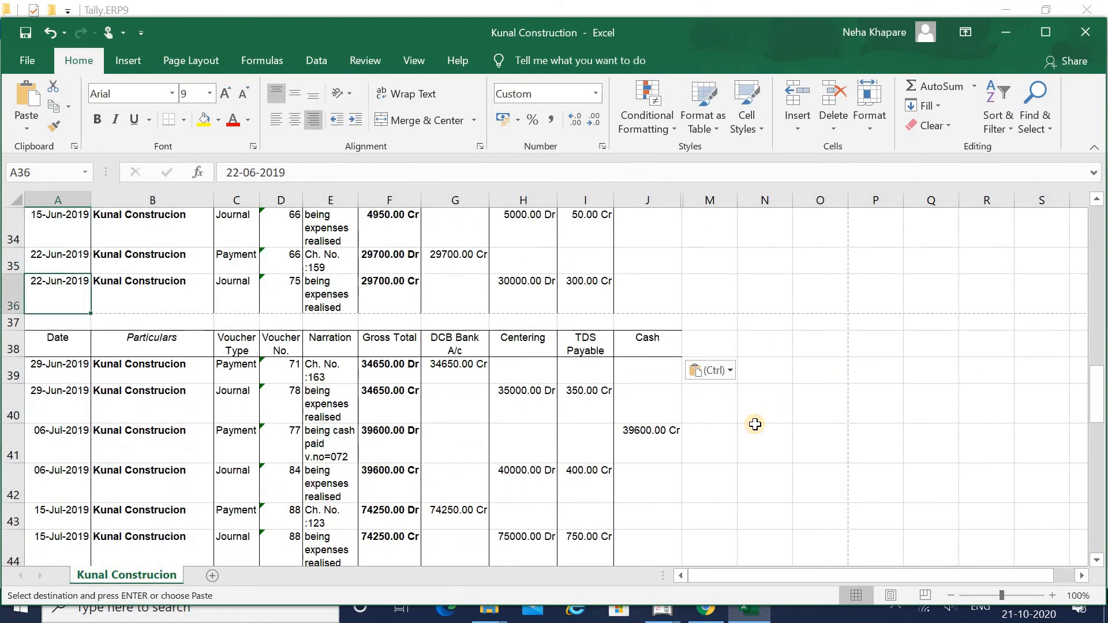
pyautogui.press('Down')
pyautogui.press('Down')
pyautogui.press('Down')
pyautogui.press('Down')
pyautogui.press('Down')
pyautogui.press('Down')
pyautogui.press('Down')
pyautogui.press('Down')
pyautogui.press('Down')
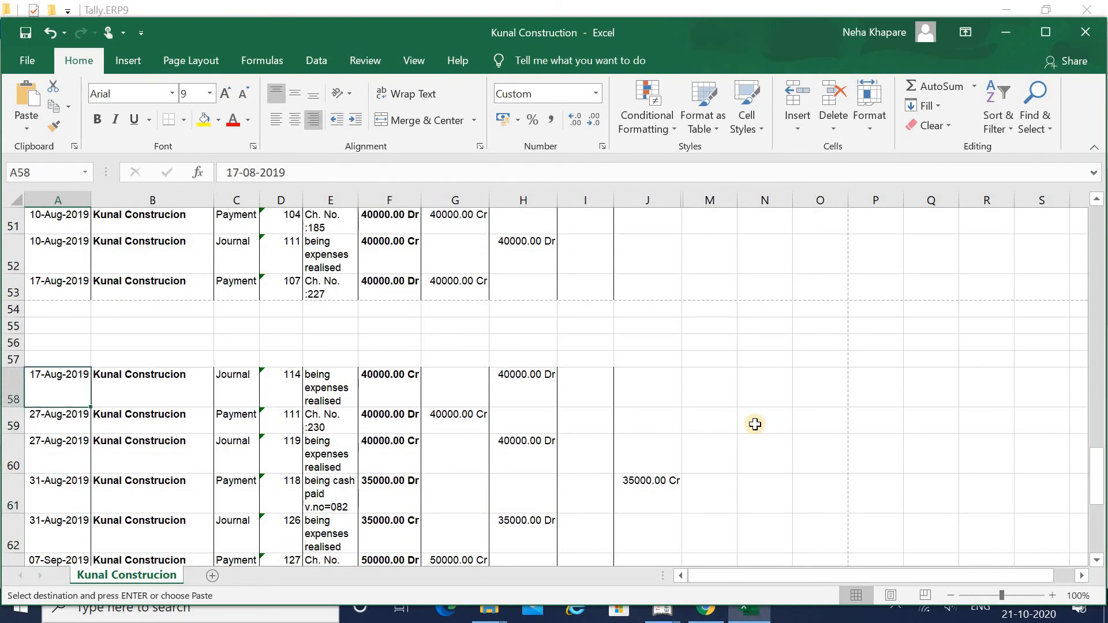
pyautogui.press('Down')
pyautogui.hotkey('ctrl', 'v')
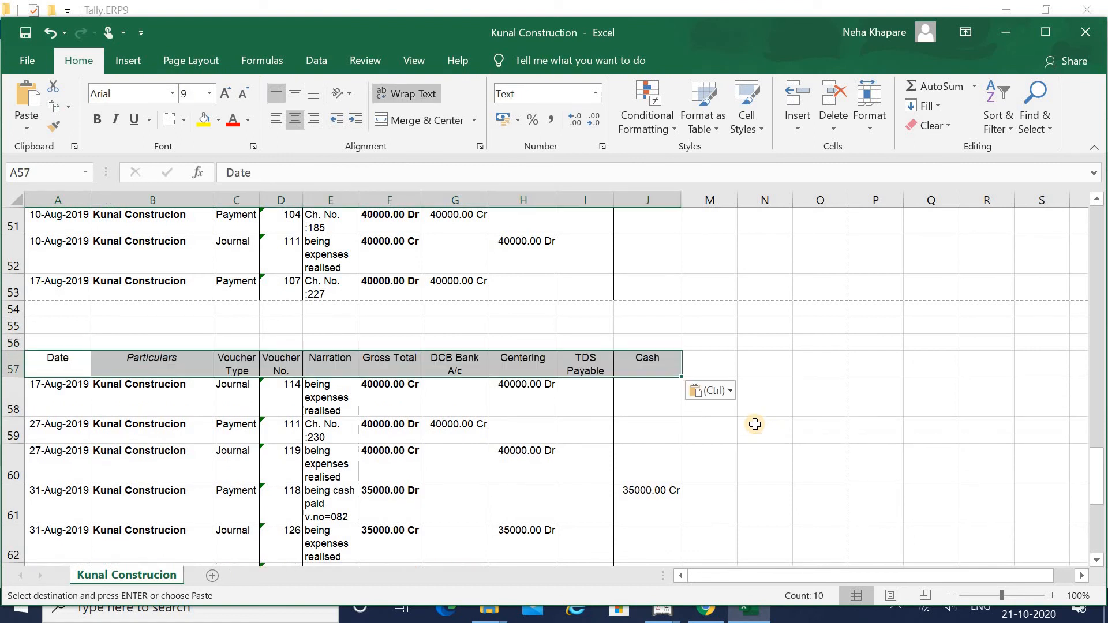
# Delete the surplus blank rows 54 and 55 between the 17-Aug-2019 payment and the pasted column headings
pyautogui.press('Right')
pyautogui.press('Right')
pyautogui.press('Right')
pyautogui.press('Right')
pyautogui.press('Right')
pyautogui.press('Right')
pyautogui.press('Right')
pyautogui.press('Right')
pyautogui.press('Up')
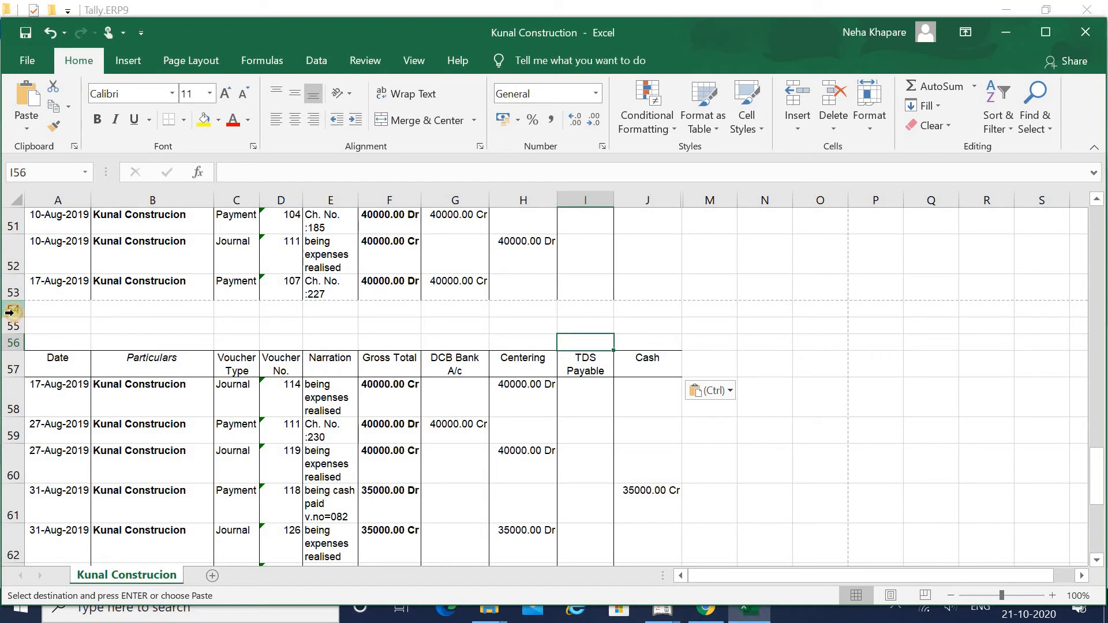
pyautogui.moveTo(10, 312); pyautogui.dragTo(9, 325)
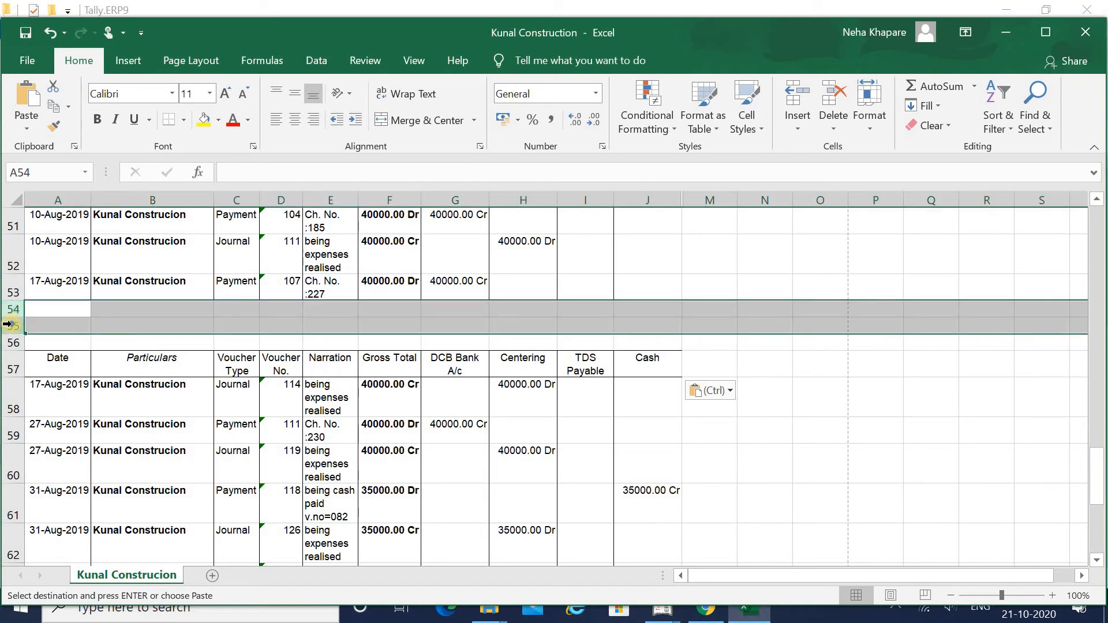
pyautogui.rightClick(10, 325)
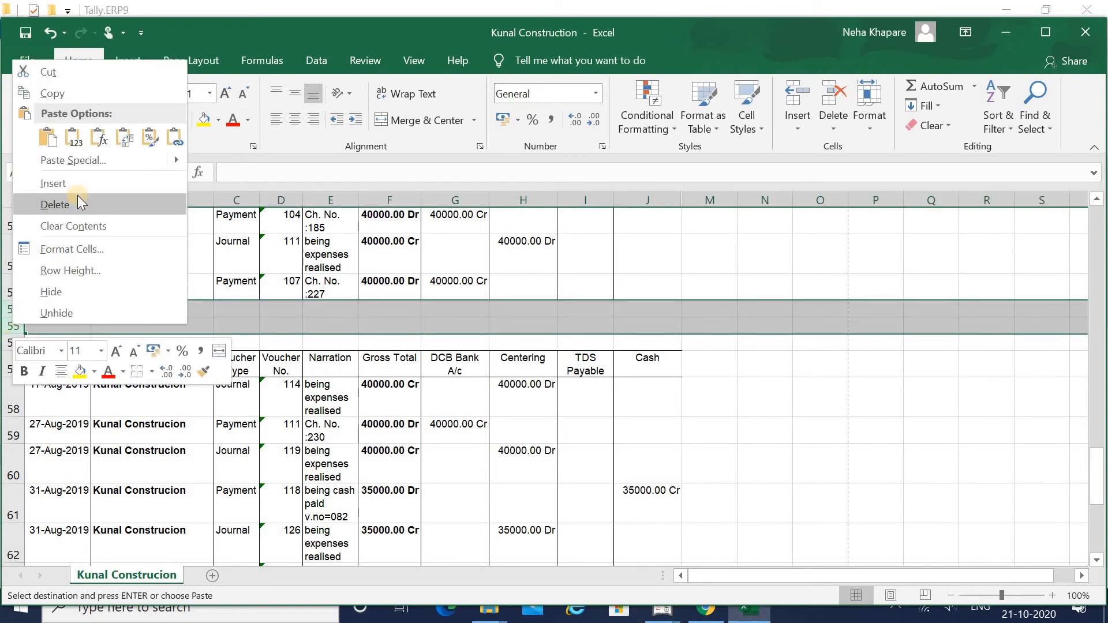
pyautogui.click(79, 203)
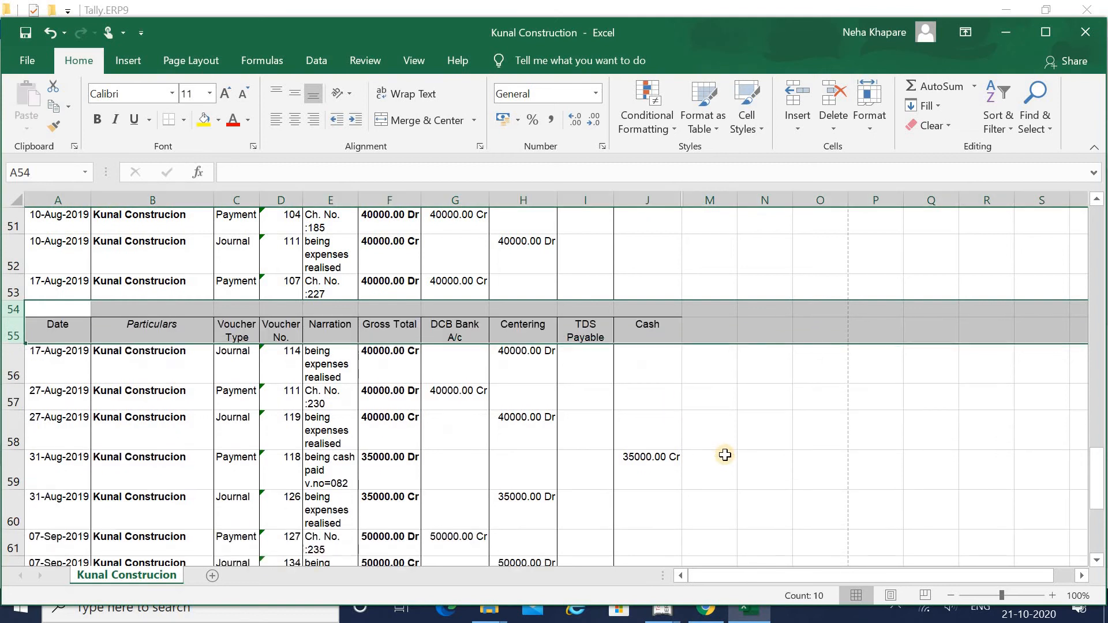
# Check the repeated heading rows and page breaks while going back up to the start of the ledger
pyautogui.press('Up')
pyautogui.press('Up')
pyautogui.press('Up')
pyautogui.press('Up')
pyautogui.press('Up')
pyautogui.press('Up')
pyautogui.press('Up')
pyautogui.press('Up')
pyautogui.press('Up')
pyautogui.press('Up')
pyautogui.press('Up')
pyautogui.press('Up')
pyautogui.press('Up')
pyautogui.press('Up')
pyautogui.press('Up')
pyautogui.press('Up')
pyautogui.press('Up')
pyautogui.press('Up')
pyautogui.press('Up')
pyautogui.press('Up')
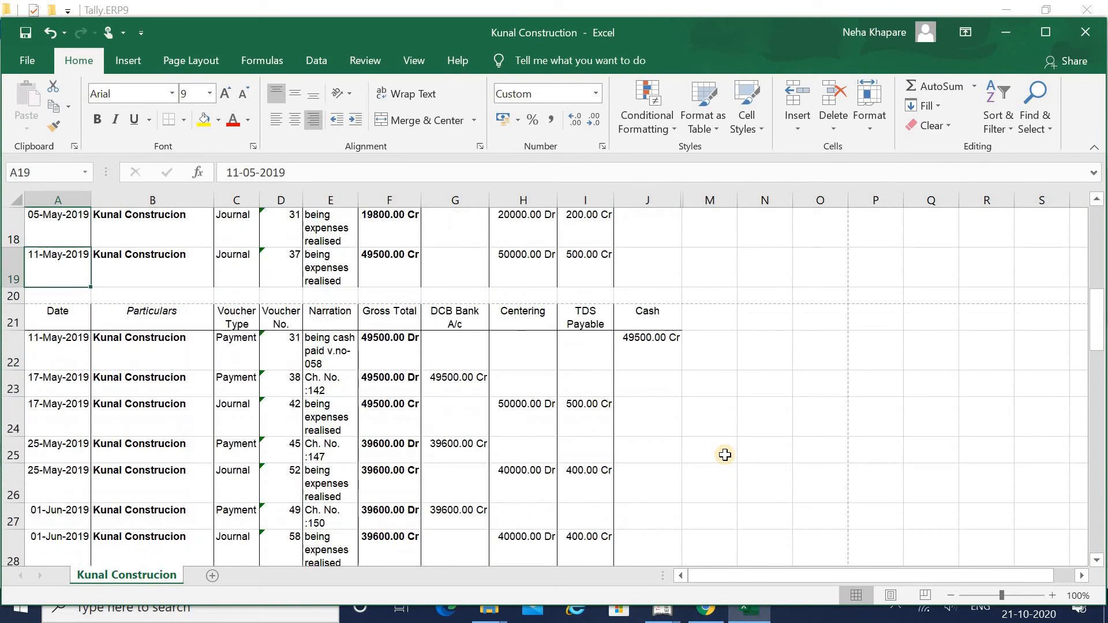
pyautogui.press('Down')
pyautogui.press('Down')
pyautogui.press('Down')
pyautogui.press('Down')
pyautogui.press('Down')
pyautogui.press('Down')
pyautogui.press('Up')
pyautogui.press('Up')
pyautogui.press('Up')
pyautogui.press('Up')
pyautogui.press('Up')
pyautogui.press('Up')
pyautogui.press('Up')
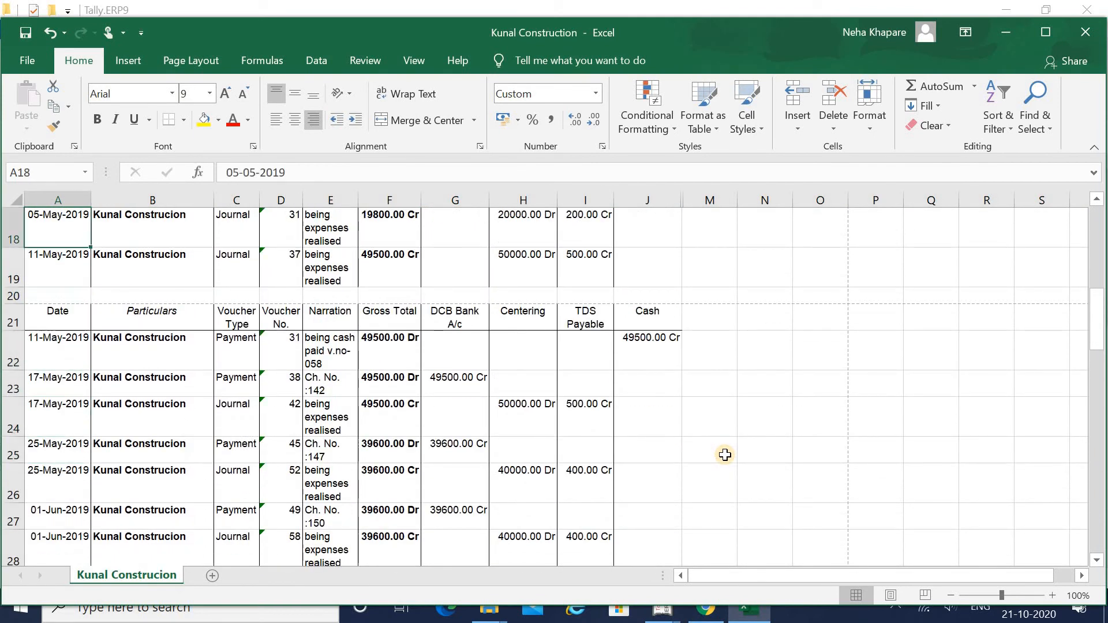
pyautogui.press('Up')
pyautogui.press('Up')
pyautogui.press('Up')
pyautogui.press('Up')
pyautogui.press('Up')
pyautogui.press('Up')
pyautogui.press('Up')
pyautogui.press('Up')
pyautogui.press('Up')
pyautogui.press('Up')
pyautogui.press('Up')
pyautogui.press('Up')
pyautogui.press('Up')
pyautogui.press('Up')
pyautogui.press('Up')
pyautogui.press('Up')
pyautogui.press('Up')
# Widen the Narration, Gross Total, DCB Bank A/c, Centering and TDS Payable columns to use the spare page width
pyautogui.hotkey('shift', 'Right')
pyautogui.hotkey('shift', 'Right')
pyautogui.hotkey('shift', 'Right')
pyautogui.hotkey('shift', 'Right')
pyautogui.hotkey('shift', 'Right')
pyautogui.hotkey('shift', 'Right')
pyautogui.hotkey('shift', 'Right')
pyautogui.hotkey('shift', 'Right')
pyautogui.hotkey('shift', 'Right')
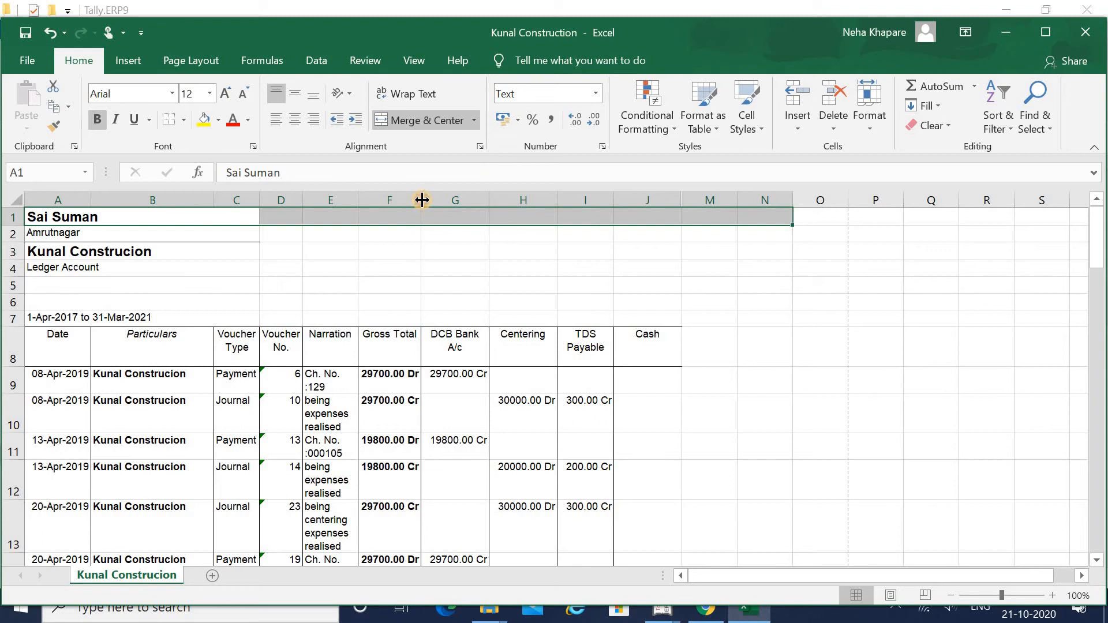
pyautogui.moveTo(422, 199); pyautogui.dragTo(434, 200)
pyautogui.moveTo(502, 200); pyautogui.dragTo(541, 199)
pyautogui.moveTo(614, 201); pyautogui.dragTo(722, 201)
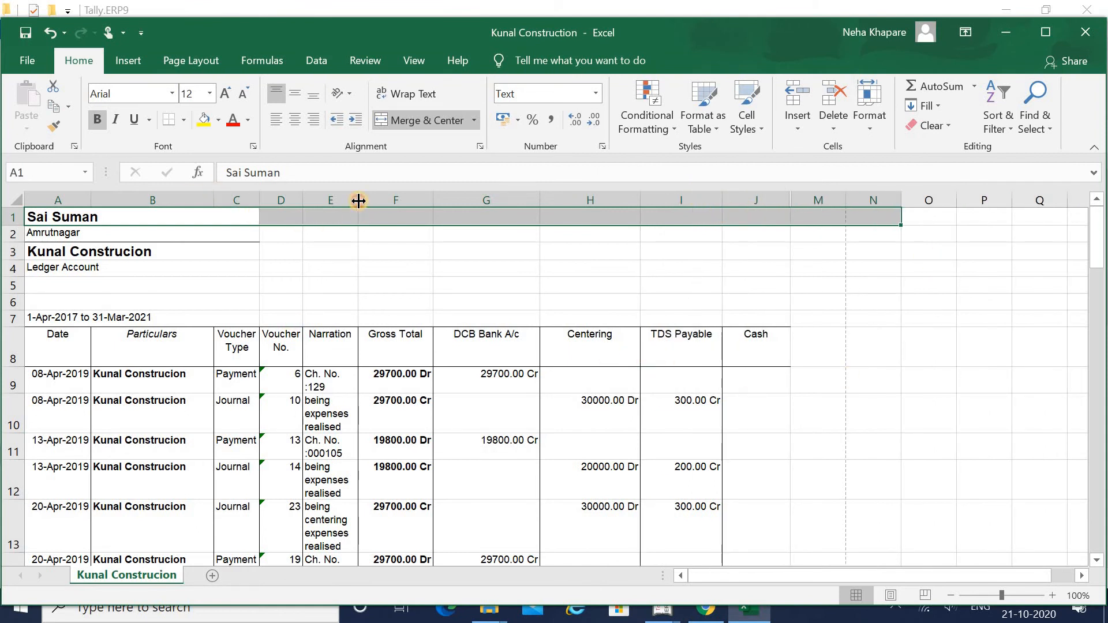
pyautogui.moveTo(360, 202); pyautogui.dragTo(403, 207)
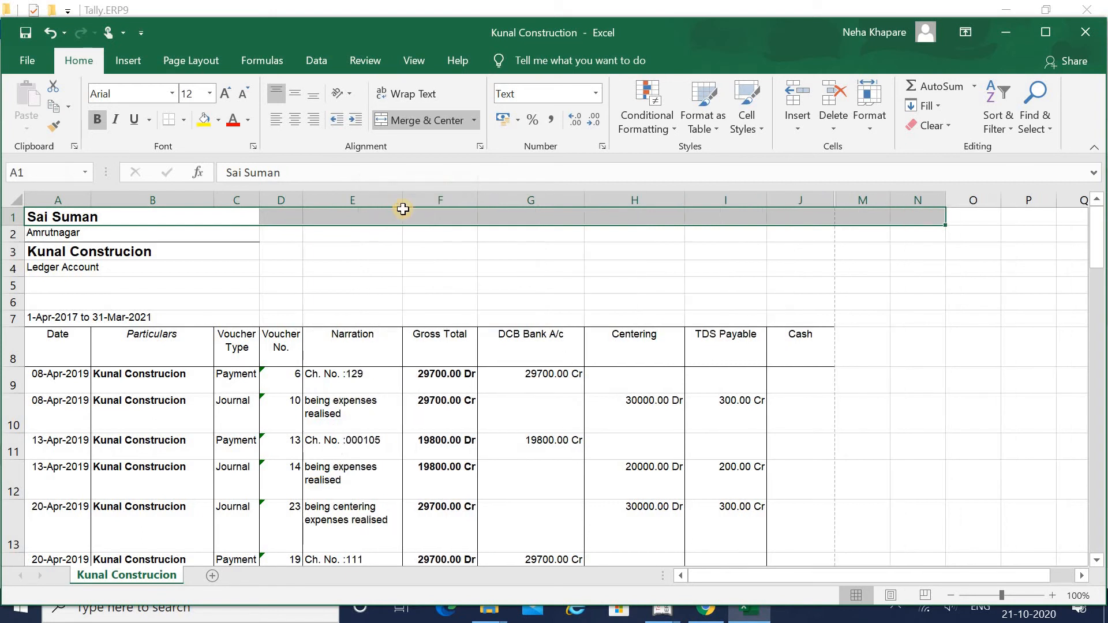
pyautogui.click(482, 380)
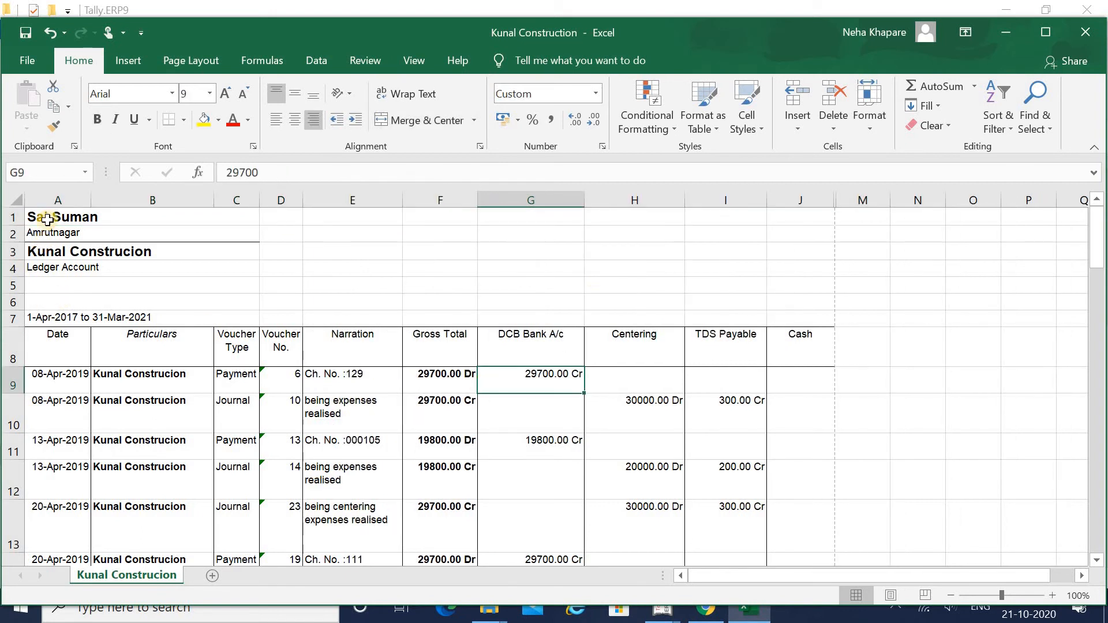
# Examine the print preview pages for column fit and repeated headings, and return to the worksheet
pyautogui.click(22, 64)
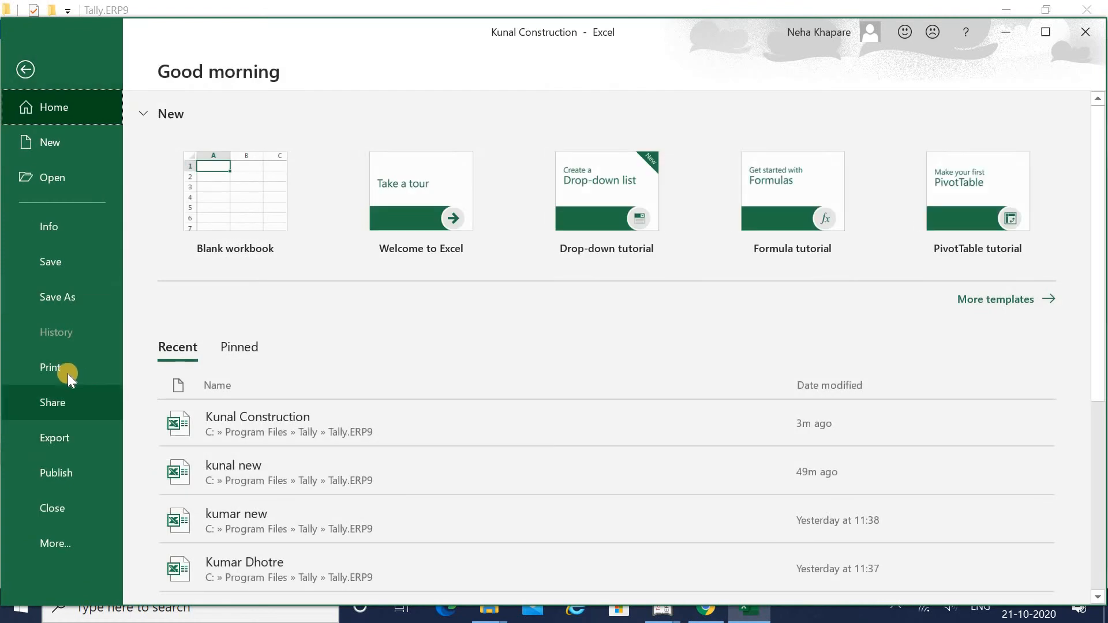
pyautogui.click(68, 373)
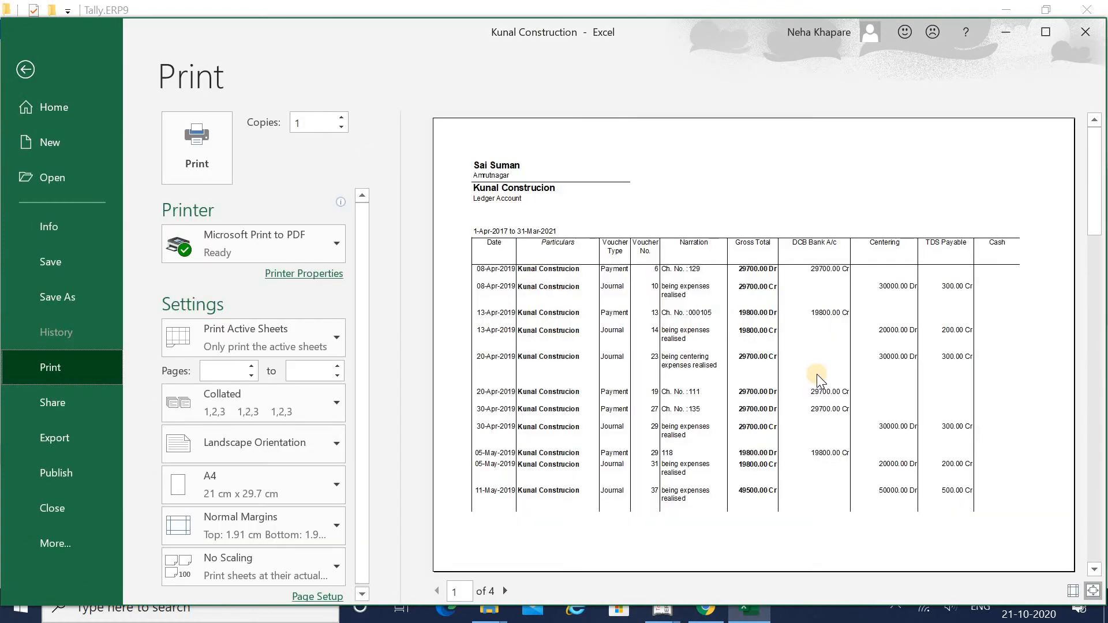
pyautogui.moveTo(1102, 132); pyautogui.dragTo(1103, 355)
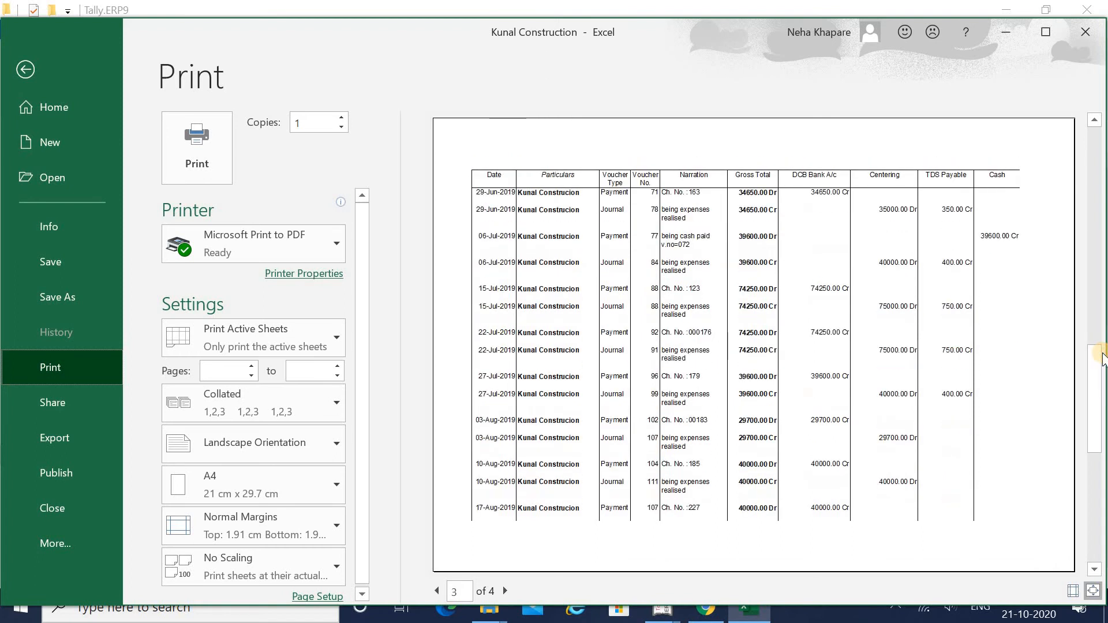
pyautogui.press('Down')
pyautogui.press('Down')
pyautogui.press('Down')
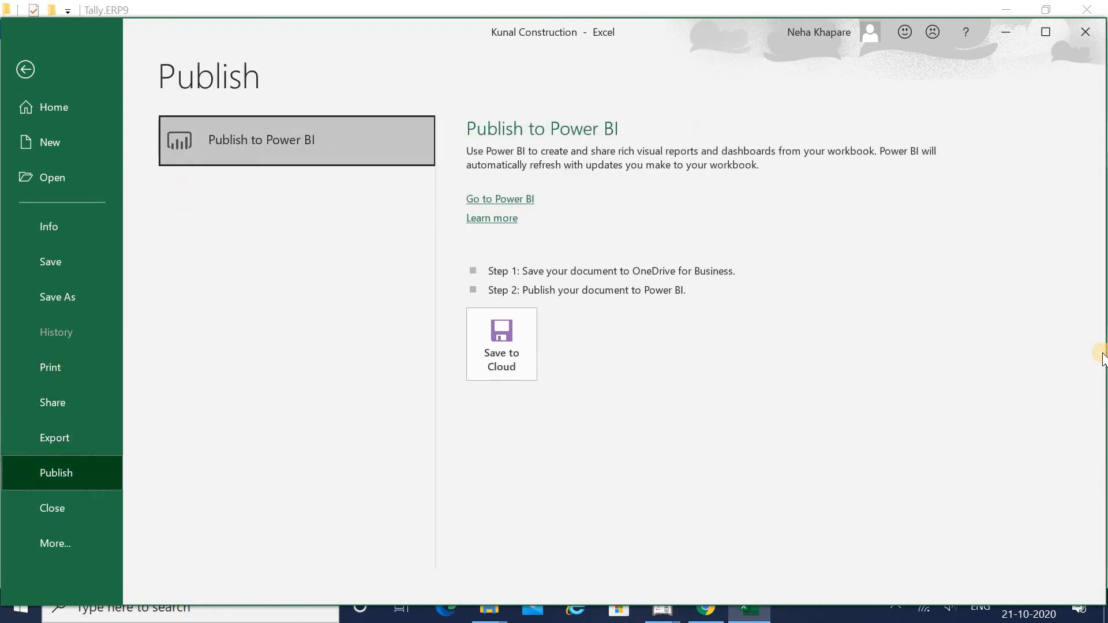
pyautogui.click(26, 73)
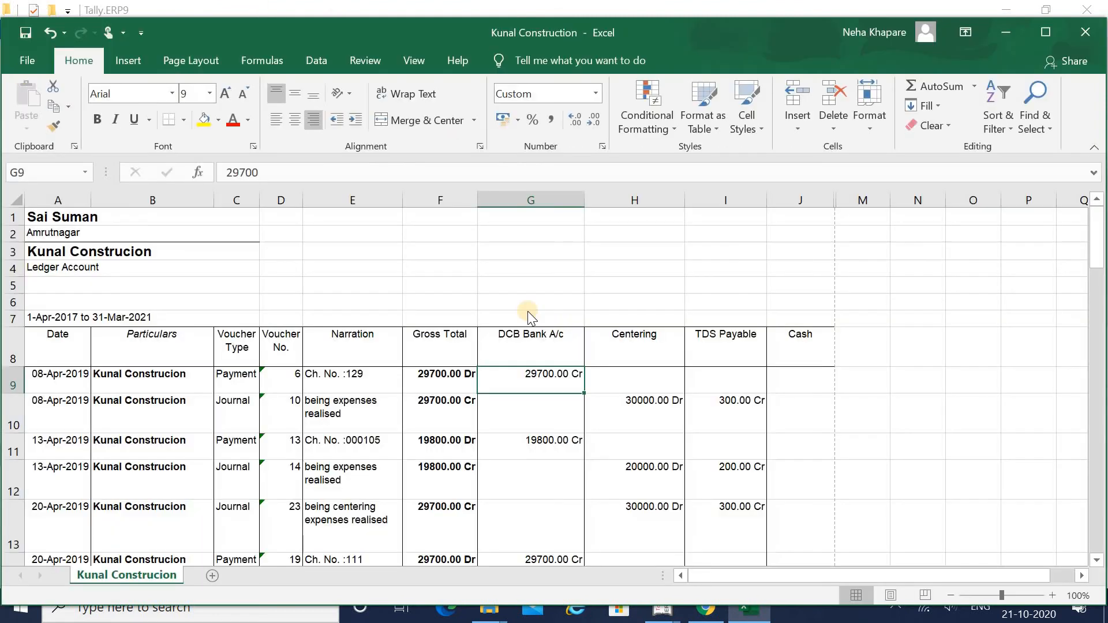
# Export the worksheet as a PDF named Kunal Construction to the Desktop folder, using Standard optimization
pyautogui.click(24, 67)
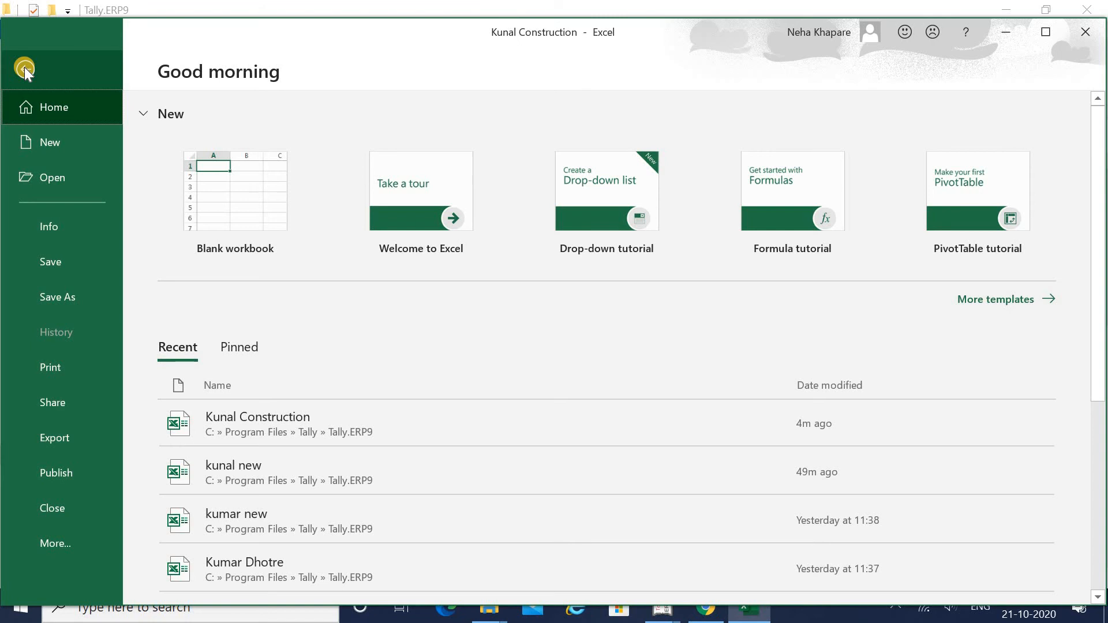
pyautogui.click(74, 445)
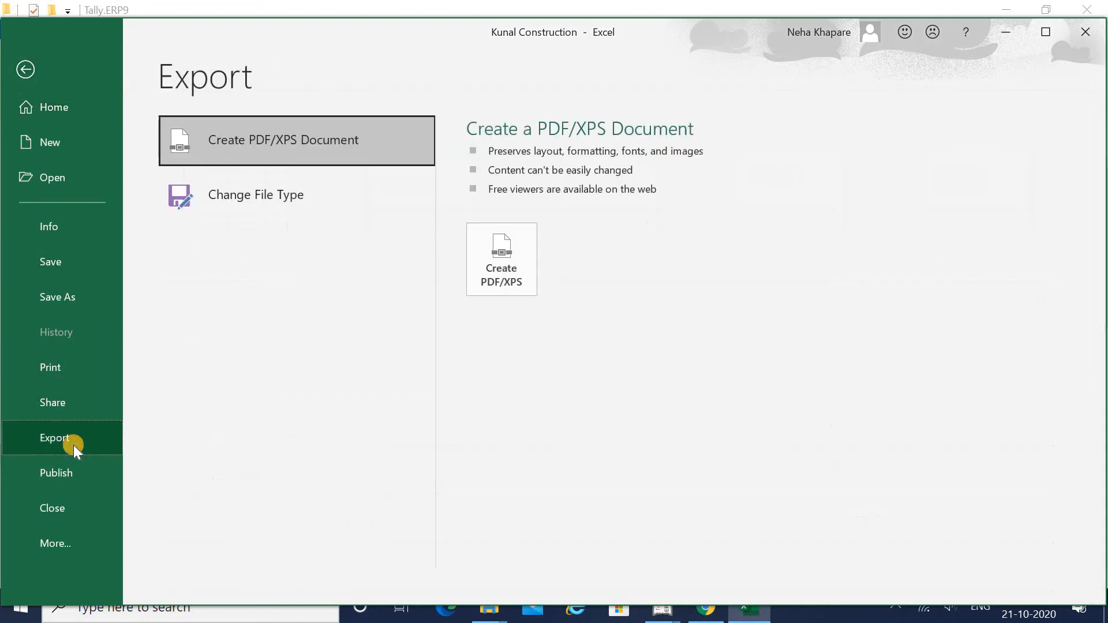
pyautogui.click(500, 264)
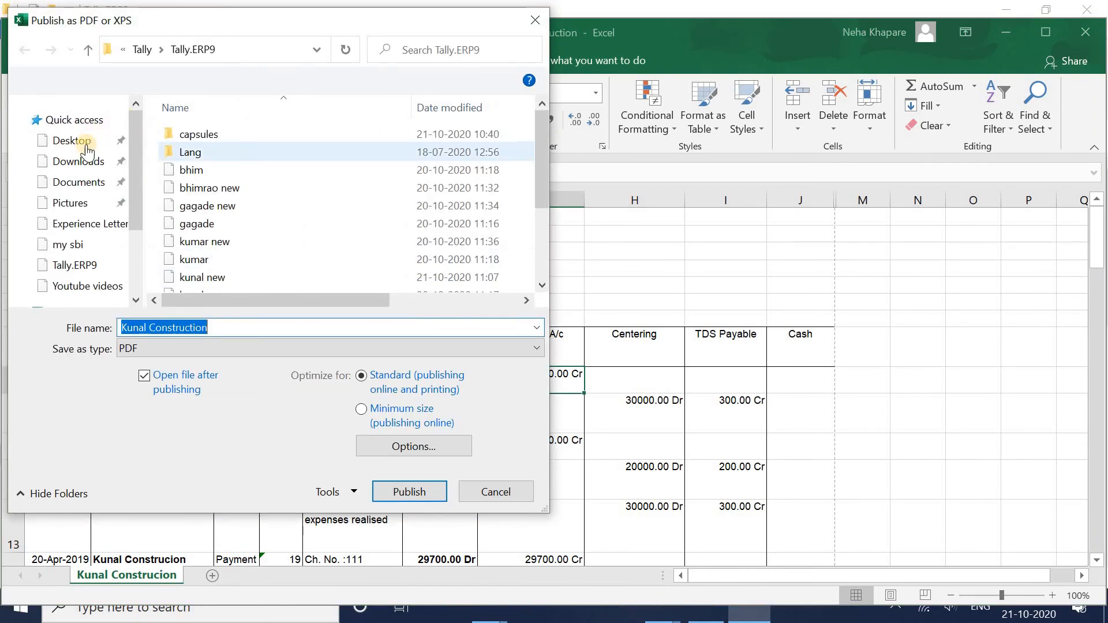
pyautogui.click(136, 116)
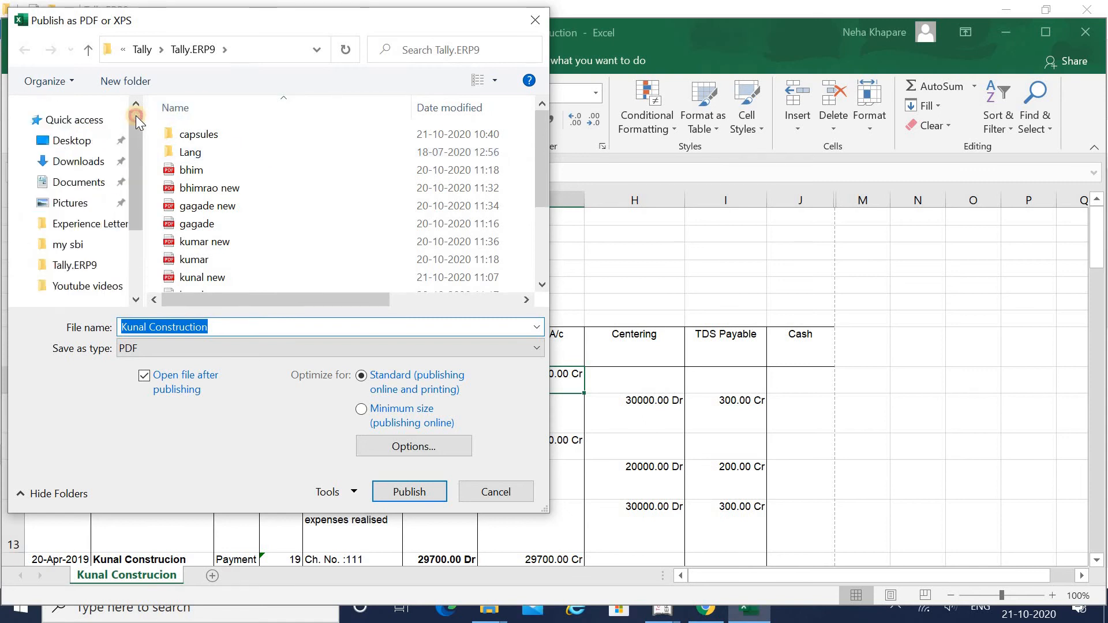
pyautogui.click(92, 149)
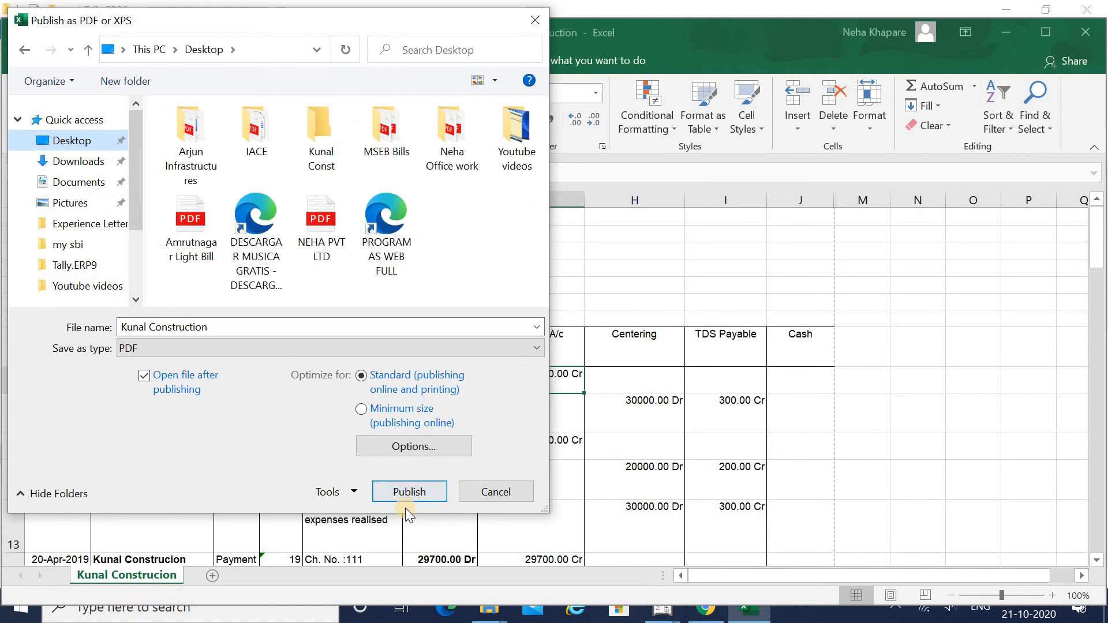
pyautogui.click(410, 492)
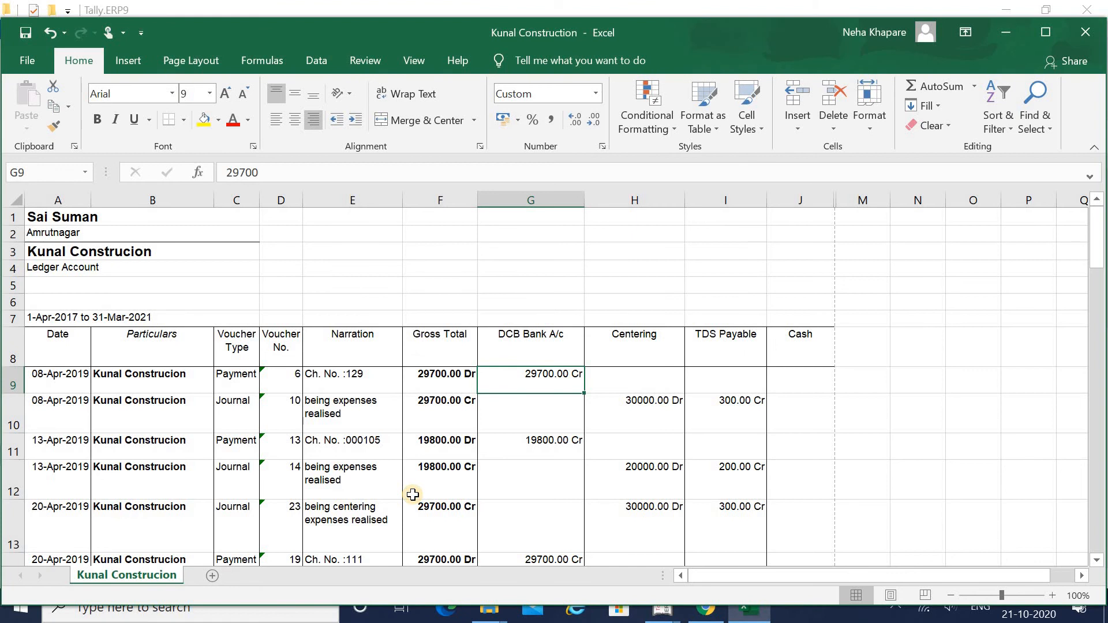
# Open the exported Kunal Construction PDF from the desktop in a maximized window and check its pages through to the Grand Total
pyautogui.click(1007, 32)
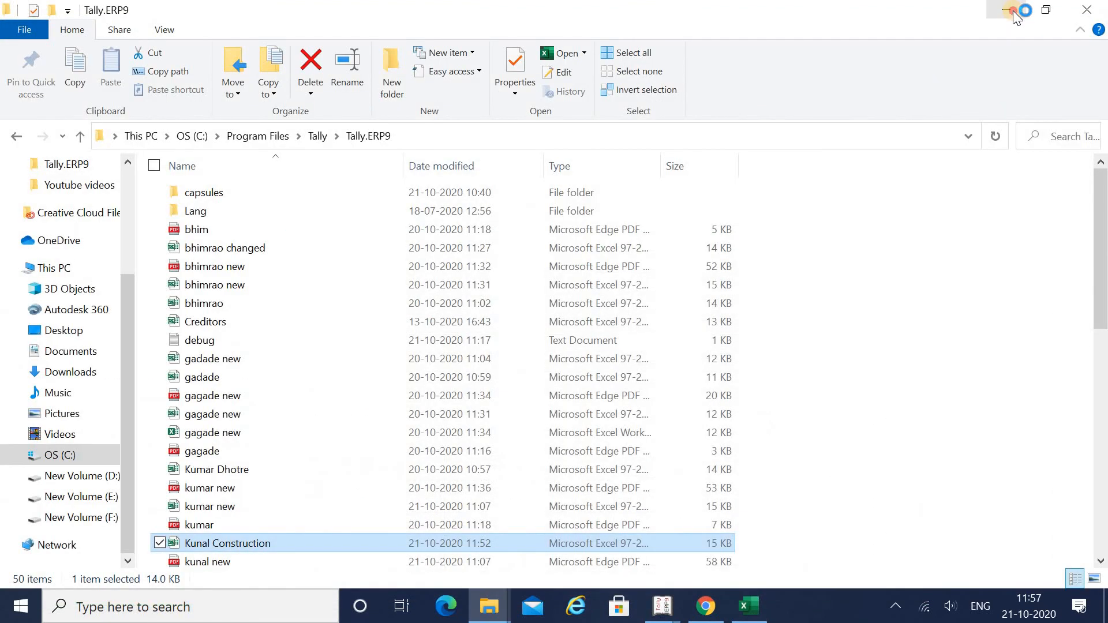
pyautogui.click(1007, 10)
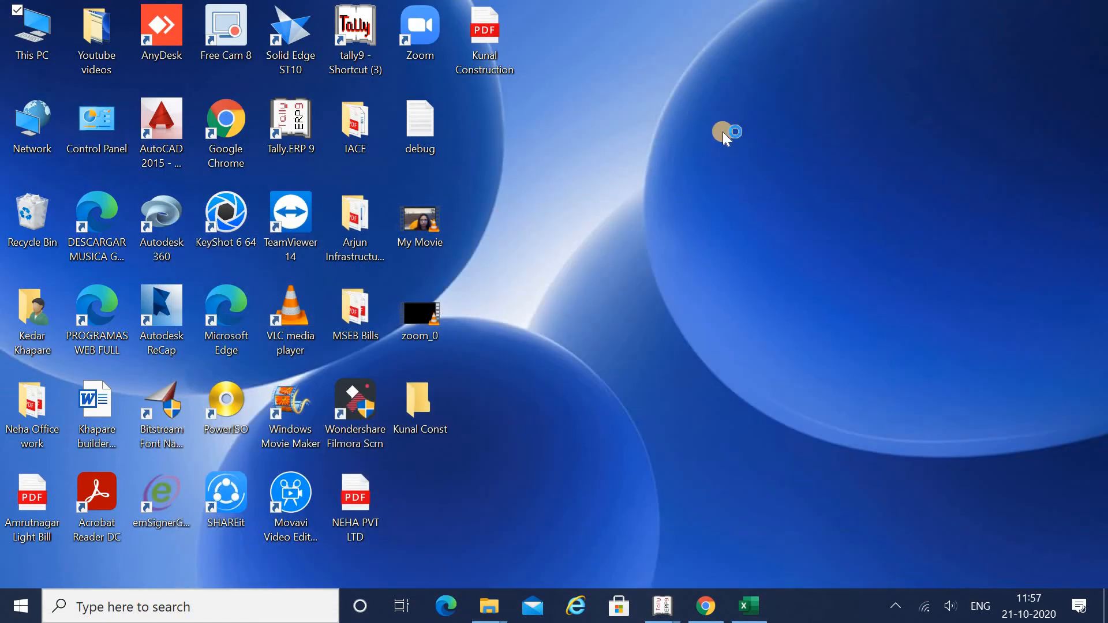
pyautogui.click(485, 34)
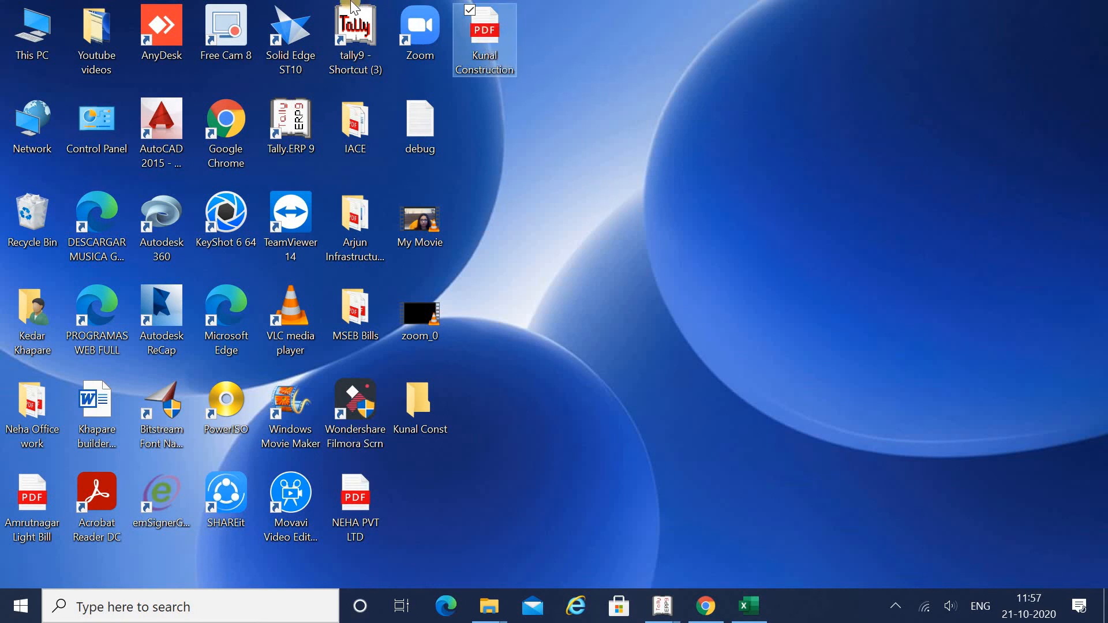
pyautogui.doubleClick(486, 65)
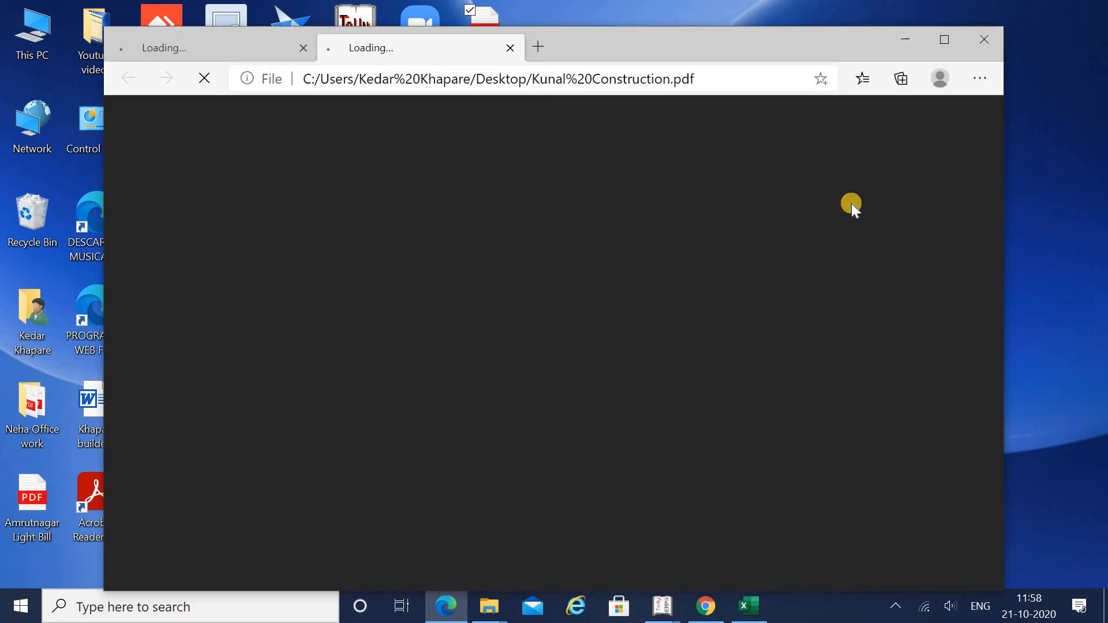
pyautogui.click(941, 42)
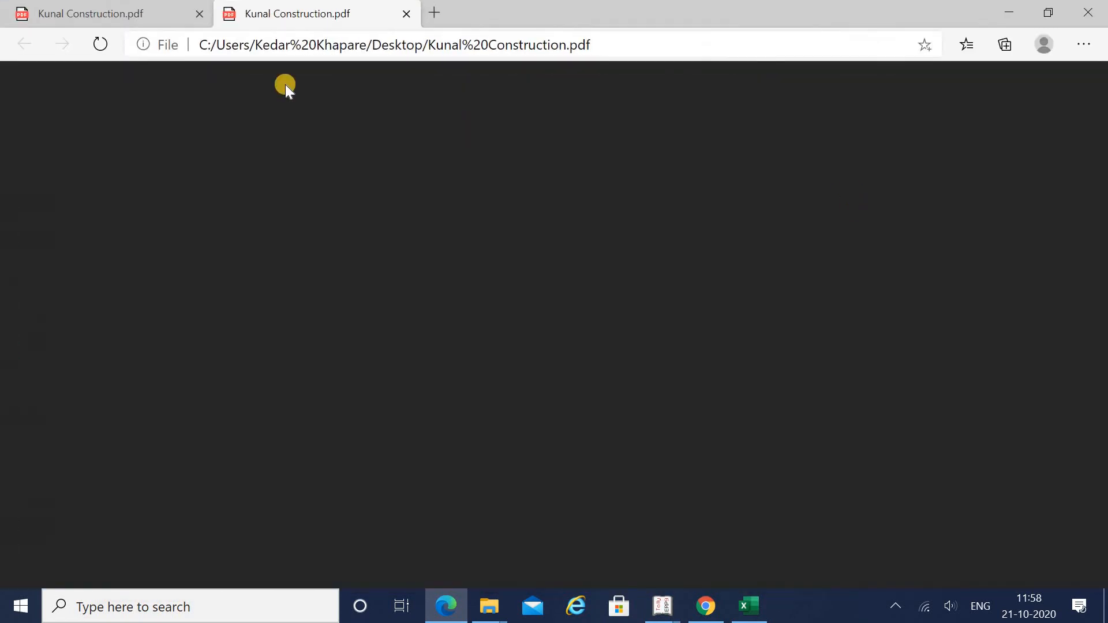
pyautogui.click(116, 11)
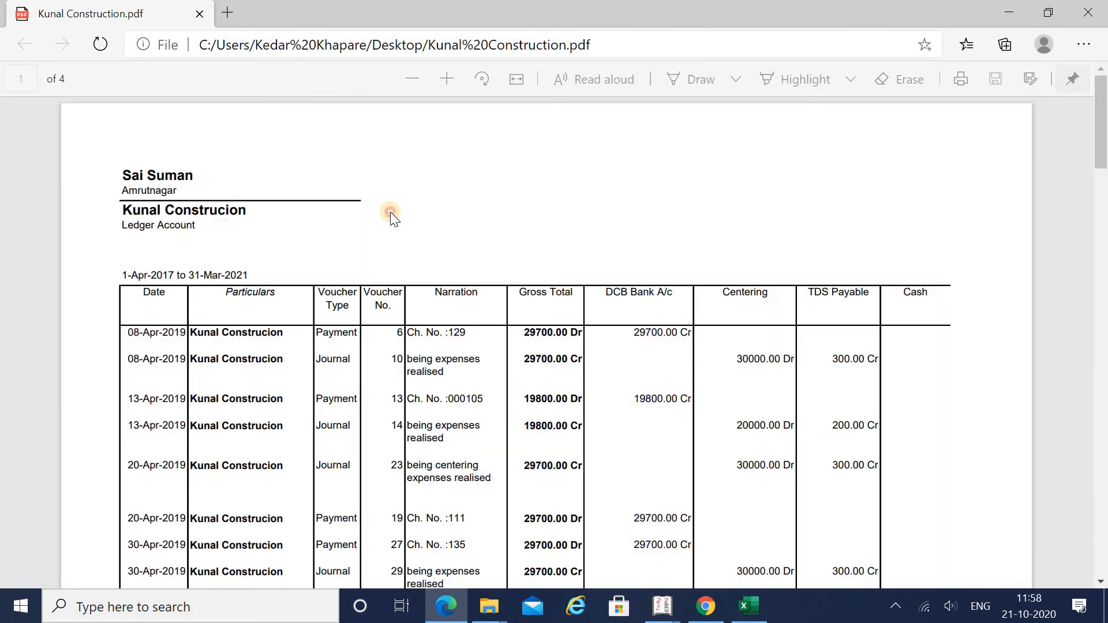
pyautogui.moveTo(1100, 131); pyautogui.dragTo(1103, 251)
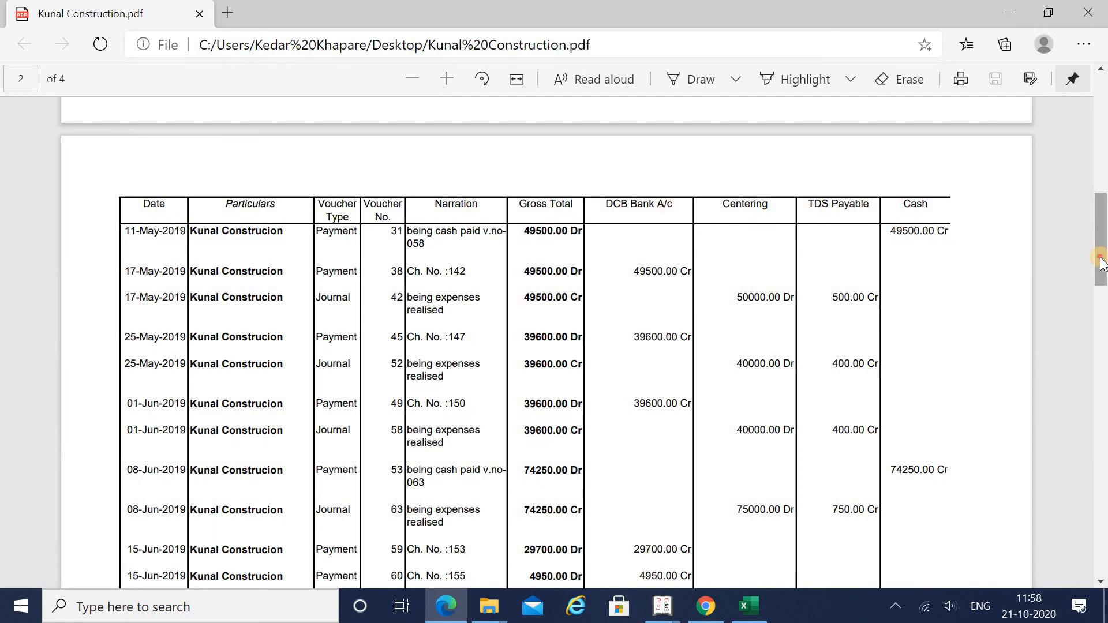
pyautogui.moveTo(1102, 246); pyautogui.dragTo(1103, 579)
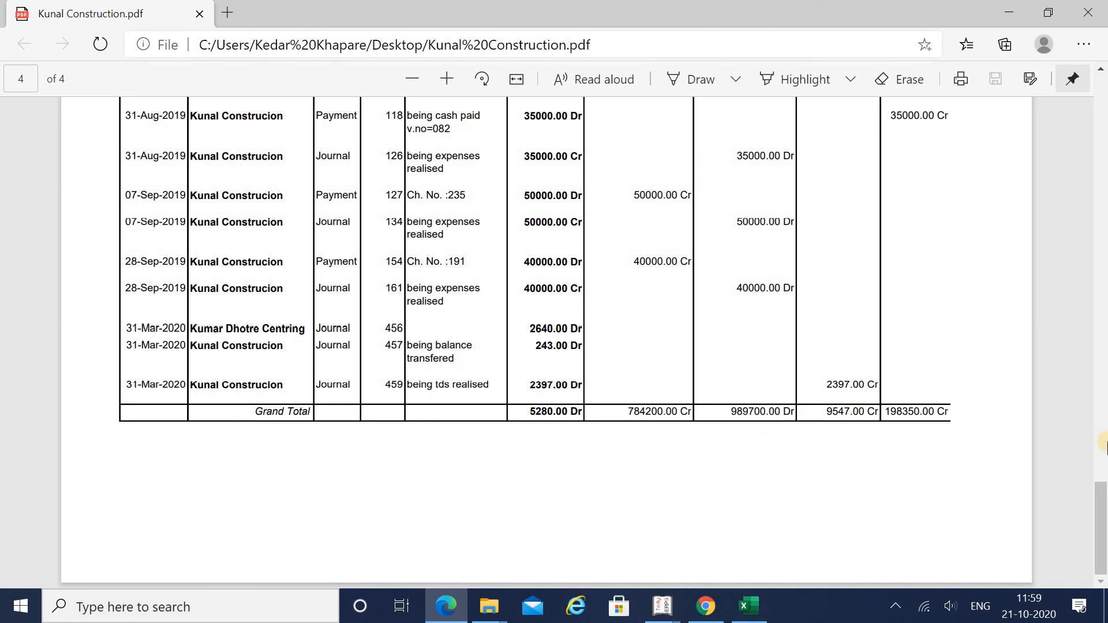
# Return to the first page of the exported PDF to review the ledger heading and column layout
pyautogui.moveTo(1102, 507); pyautogui.dragTo(1103, 95)
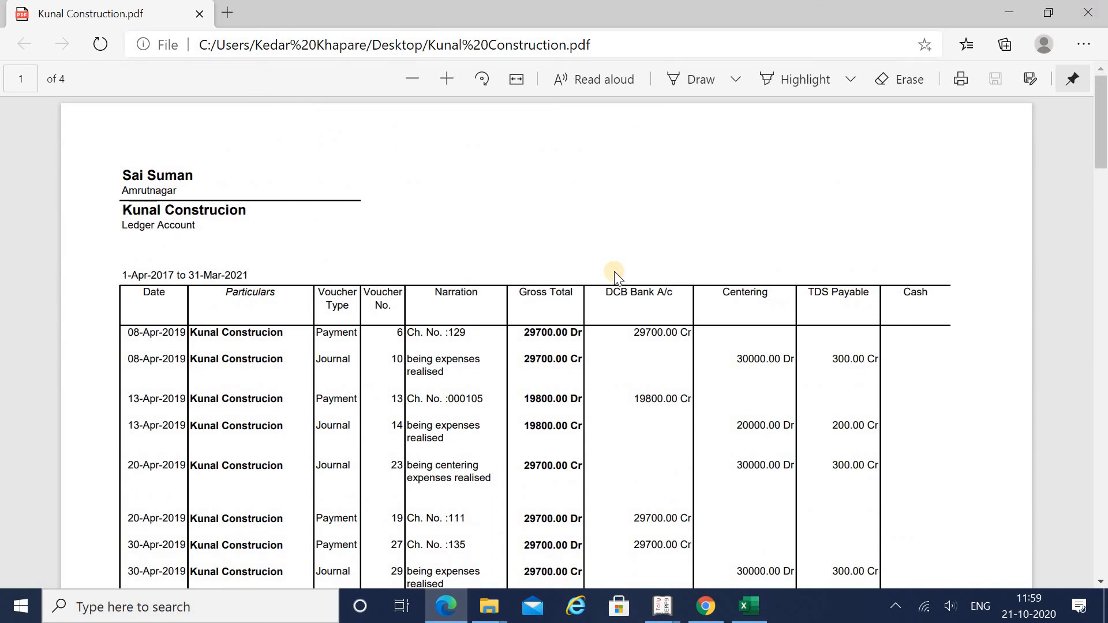